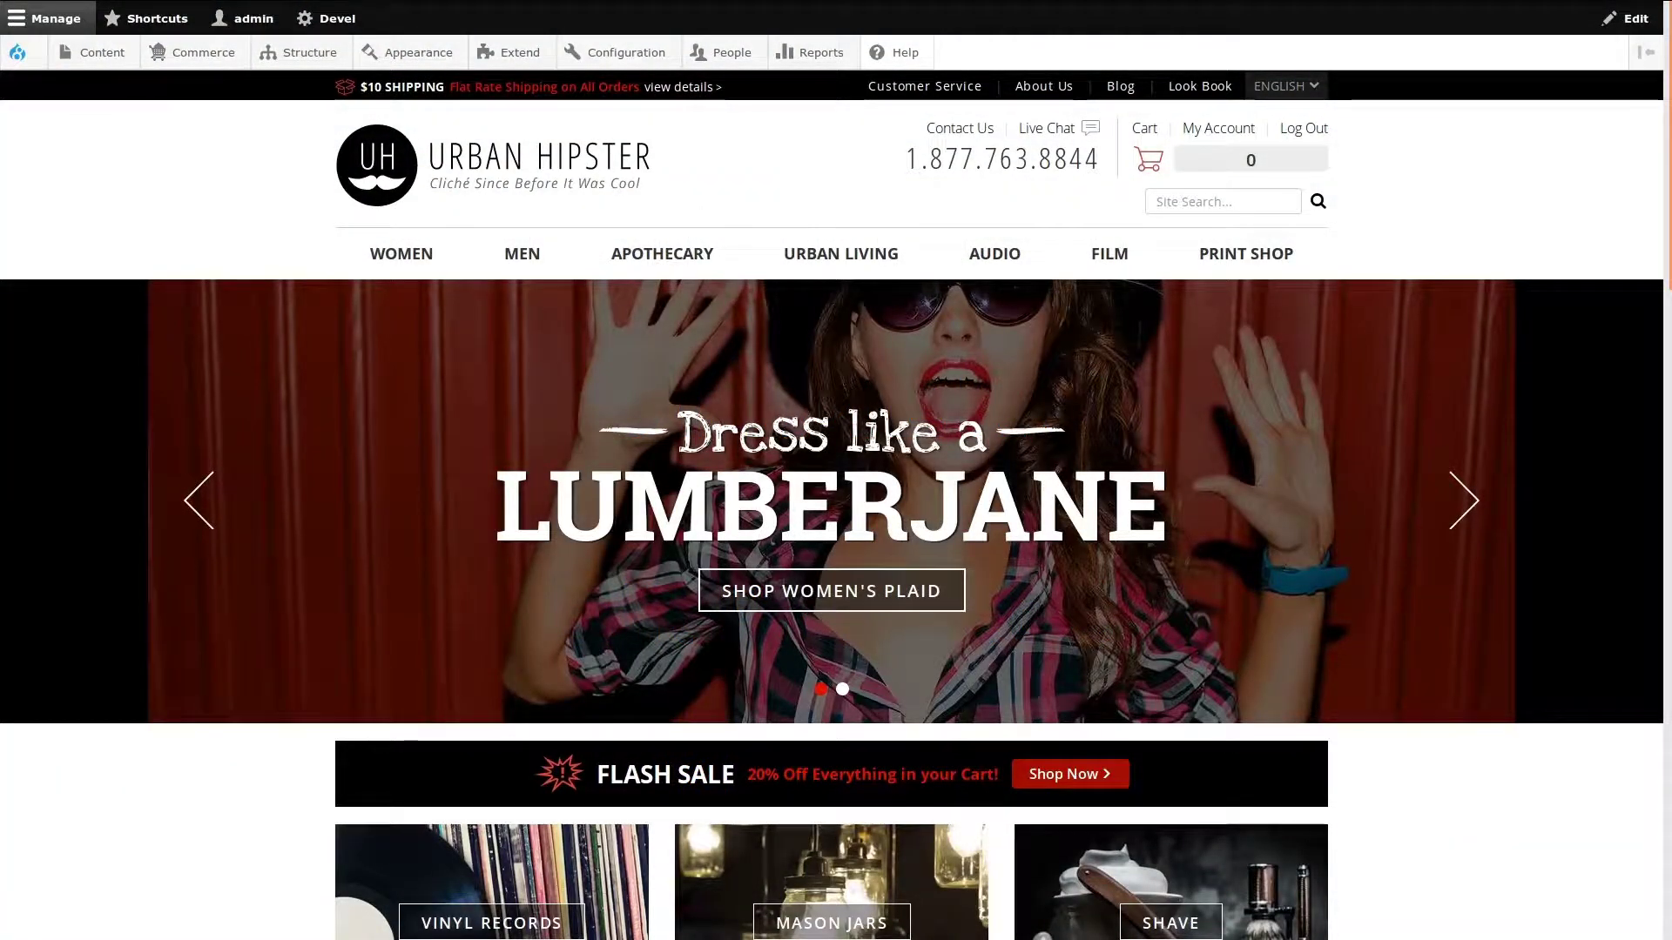
Open the Products admin list (Custom Mason Jar, Tote Bag, Kids Mask) from the Commerce menu
mouse_move(202, 52)
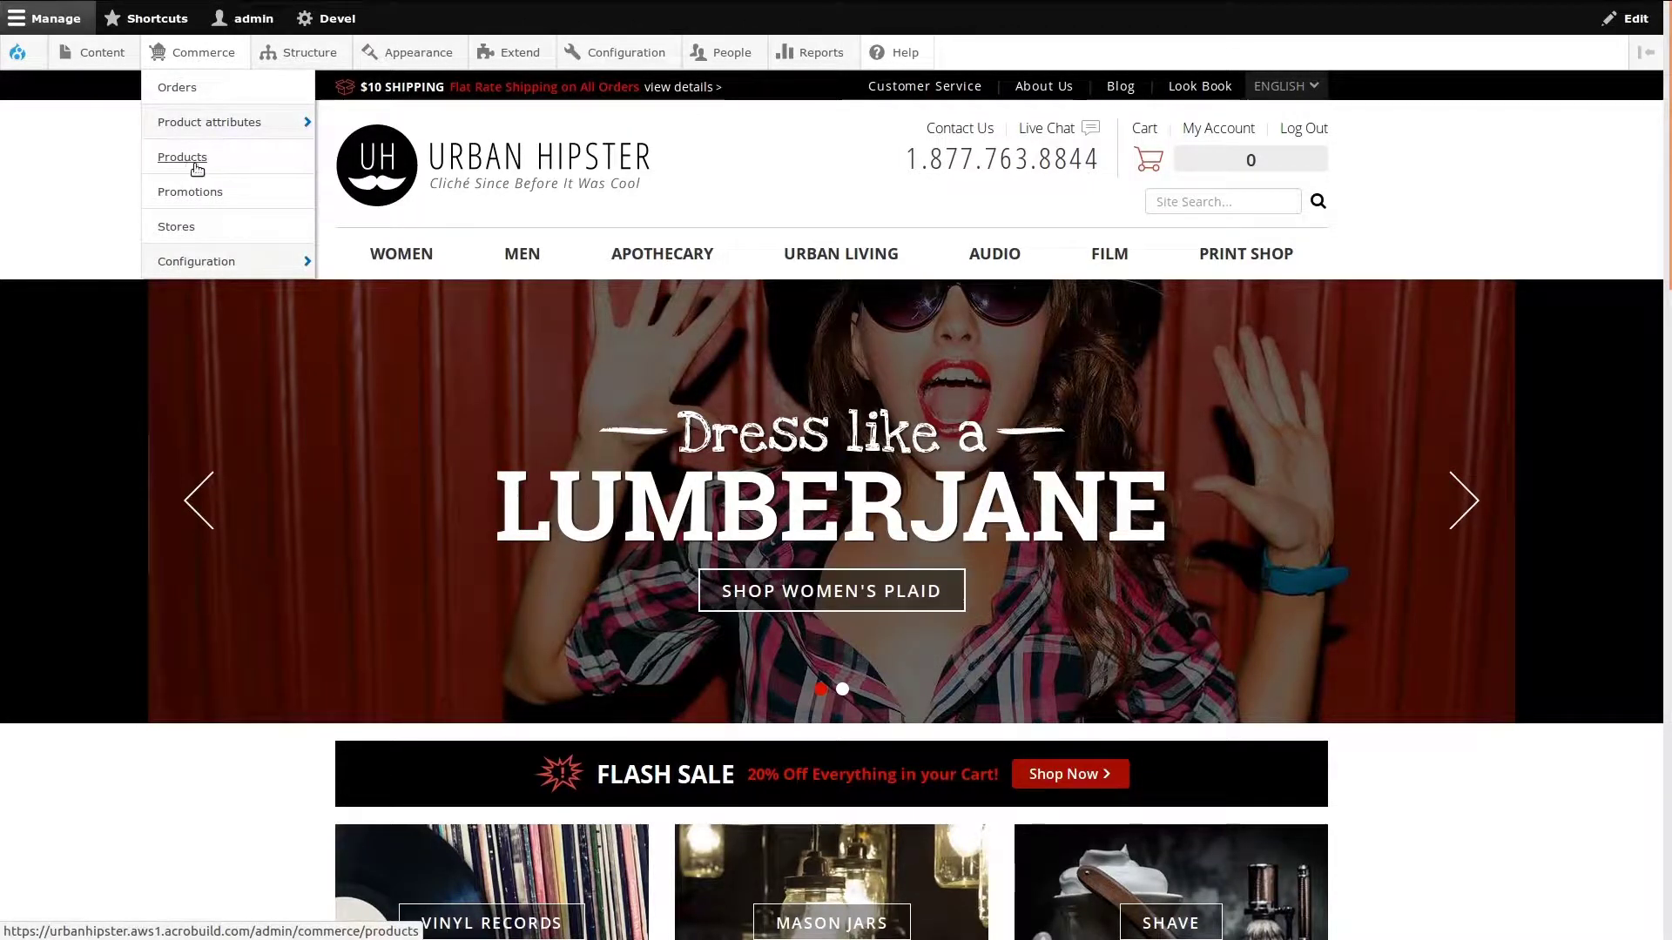
click(231, 165)
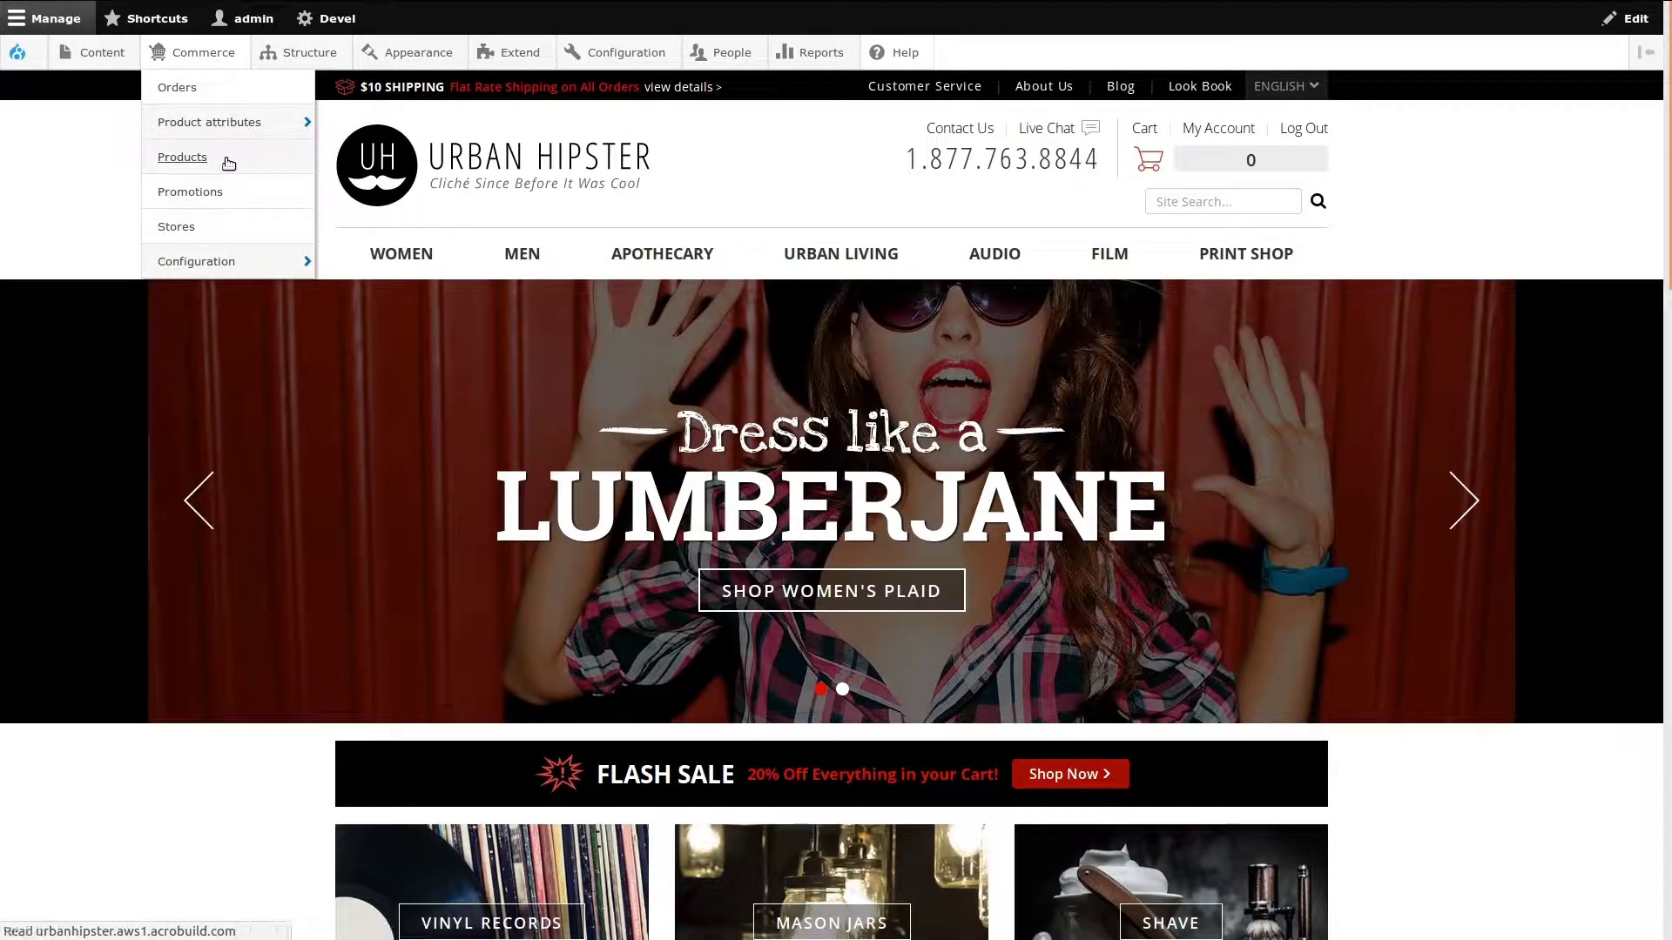
Add a new product and choose Clothing as its product type
scroll(467, 247, down, 1)
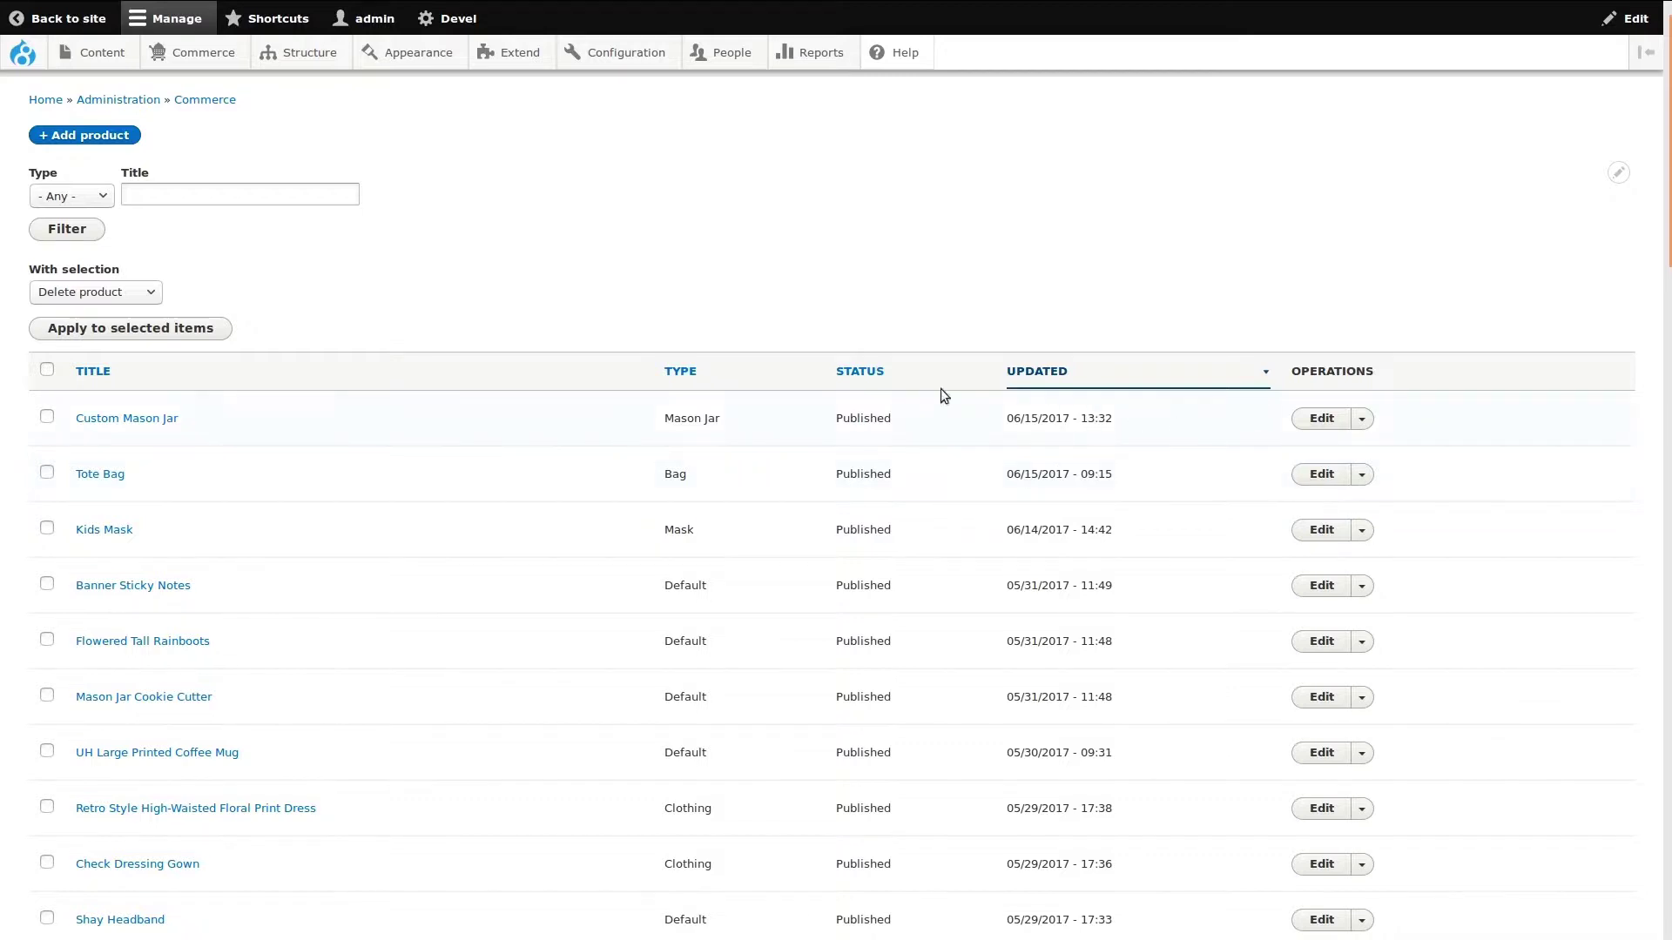
scroll(557, 315, up, 1)
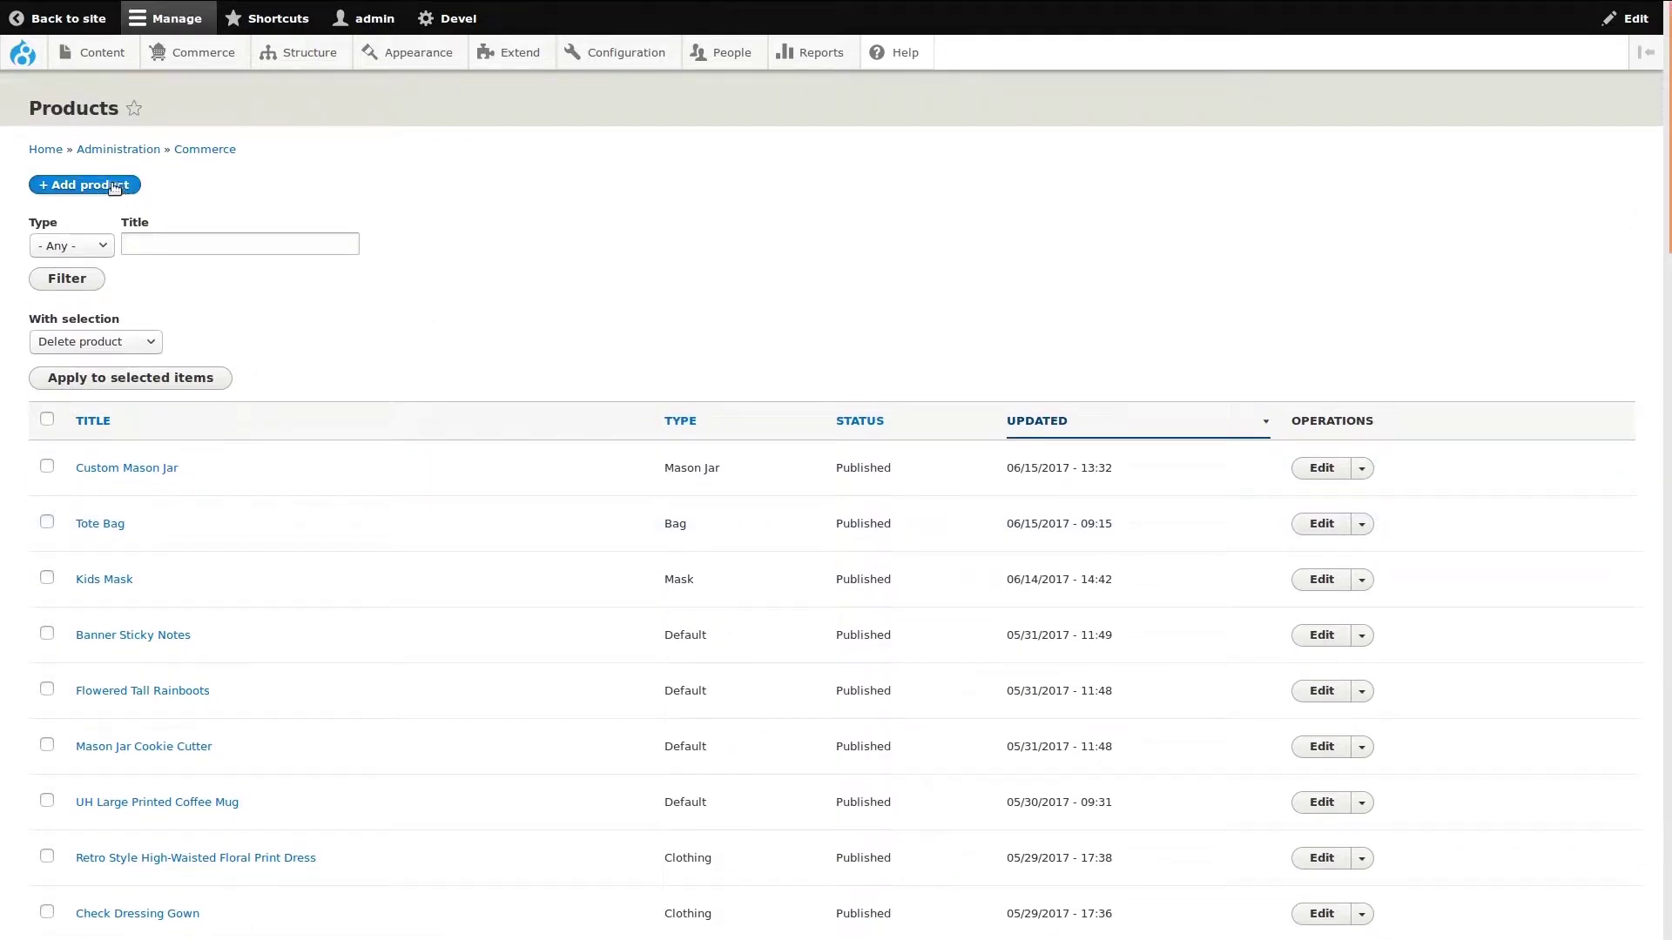
click(101, 185)
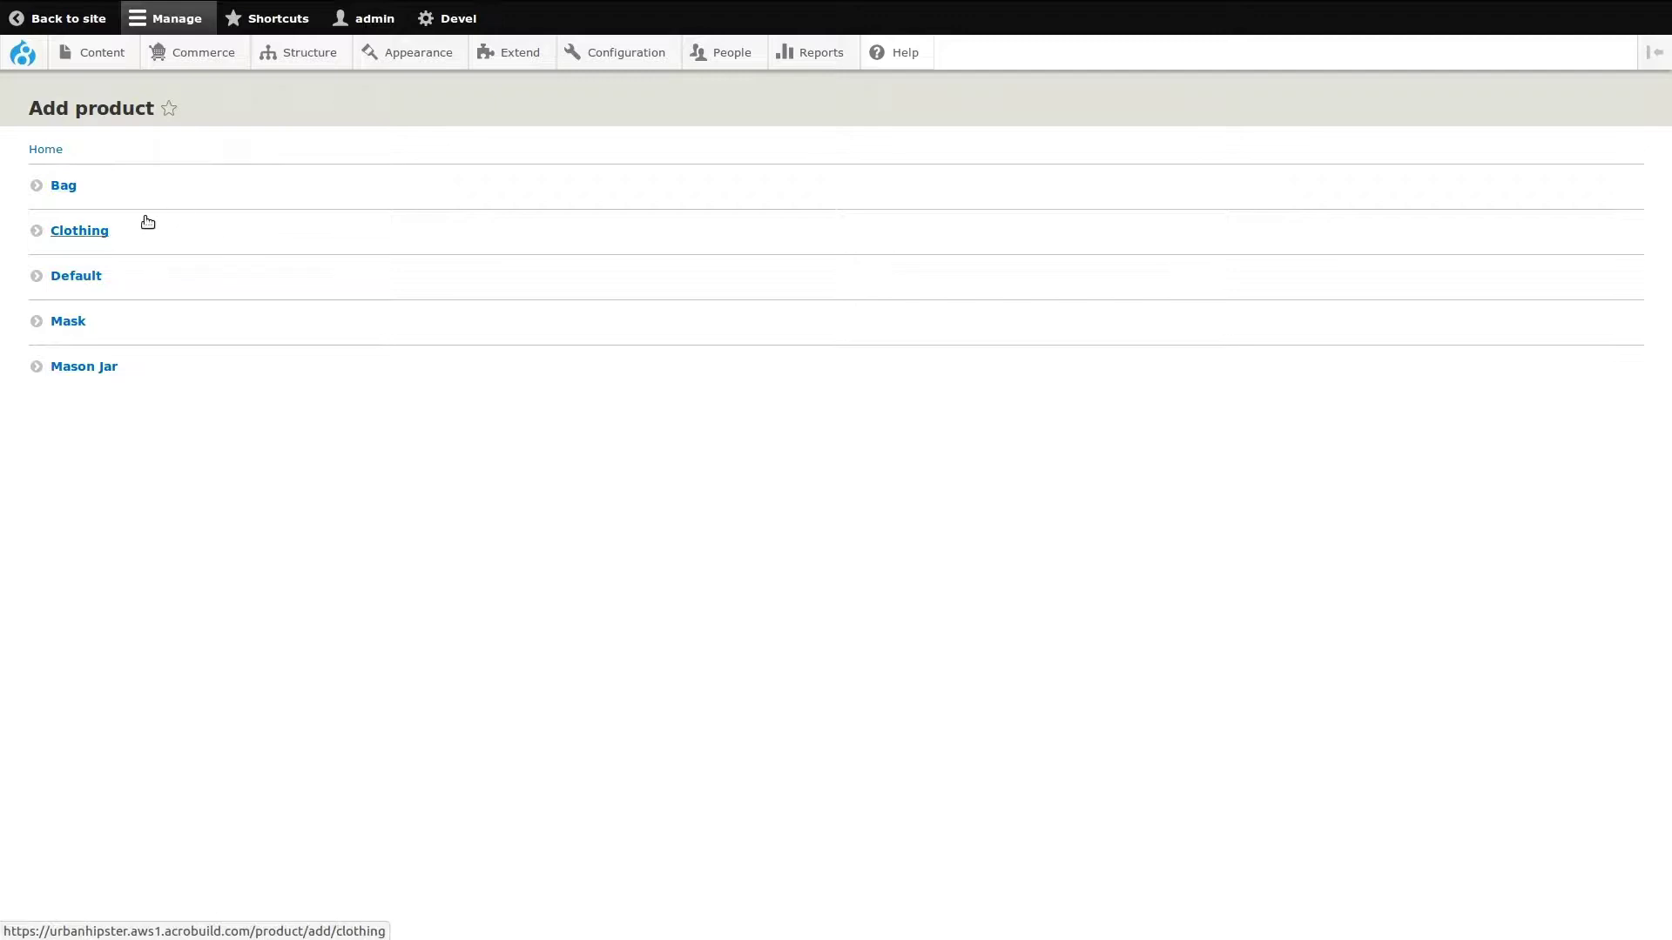
click(80, 231)
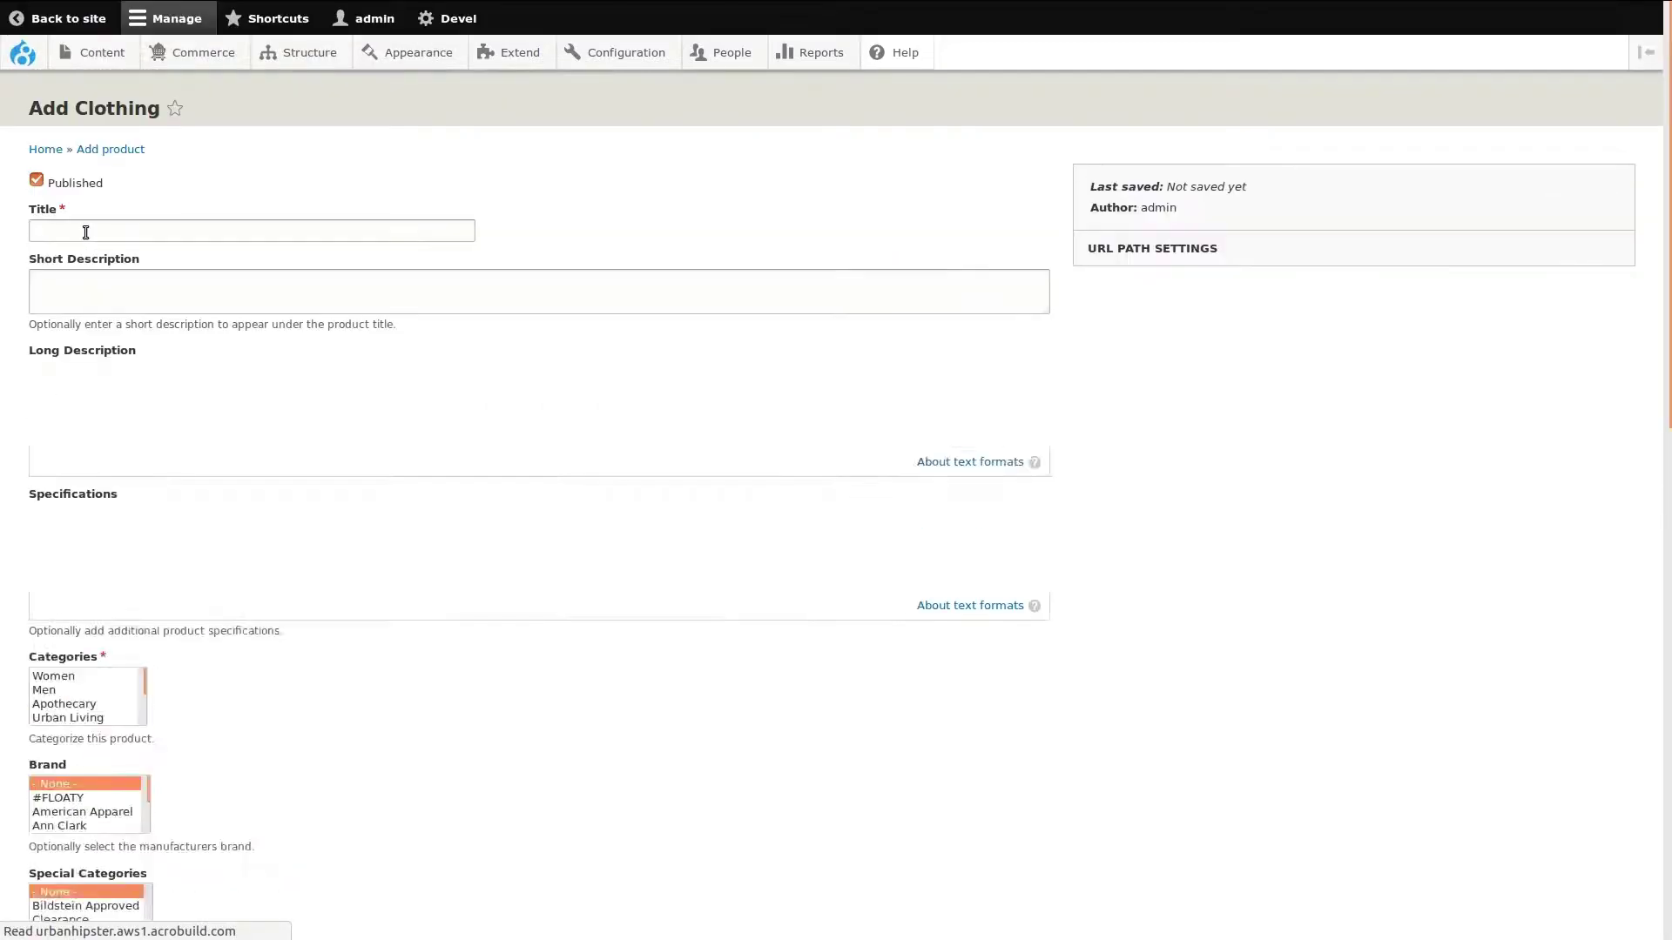
Title the product 'Red Summer Dress' and paste in its short description
click(84, 232)
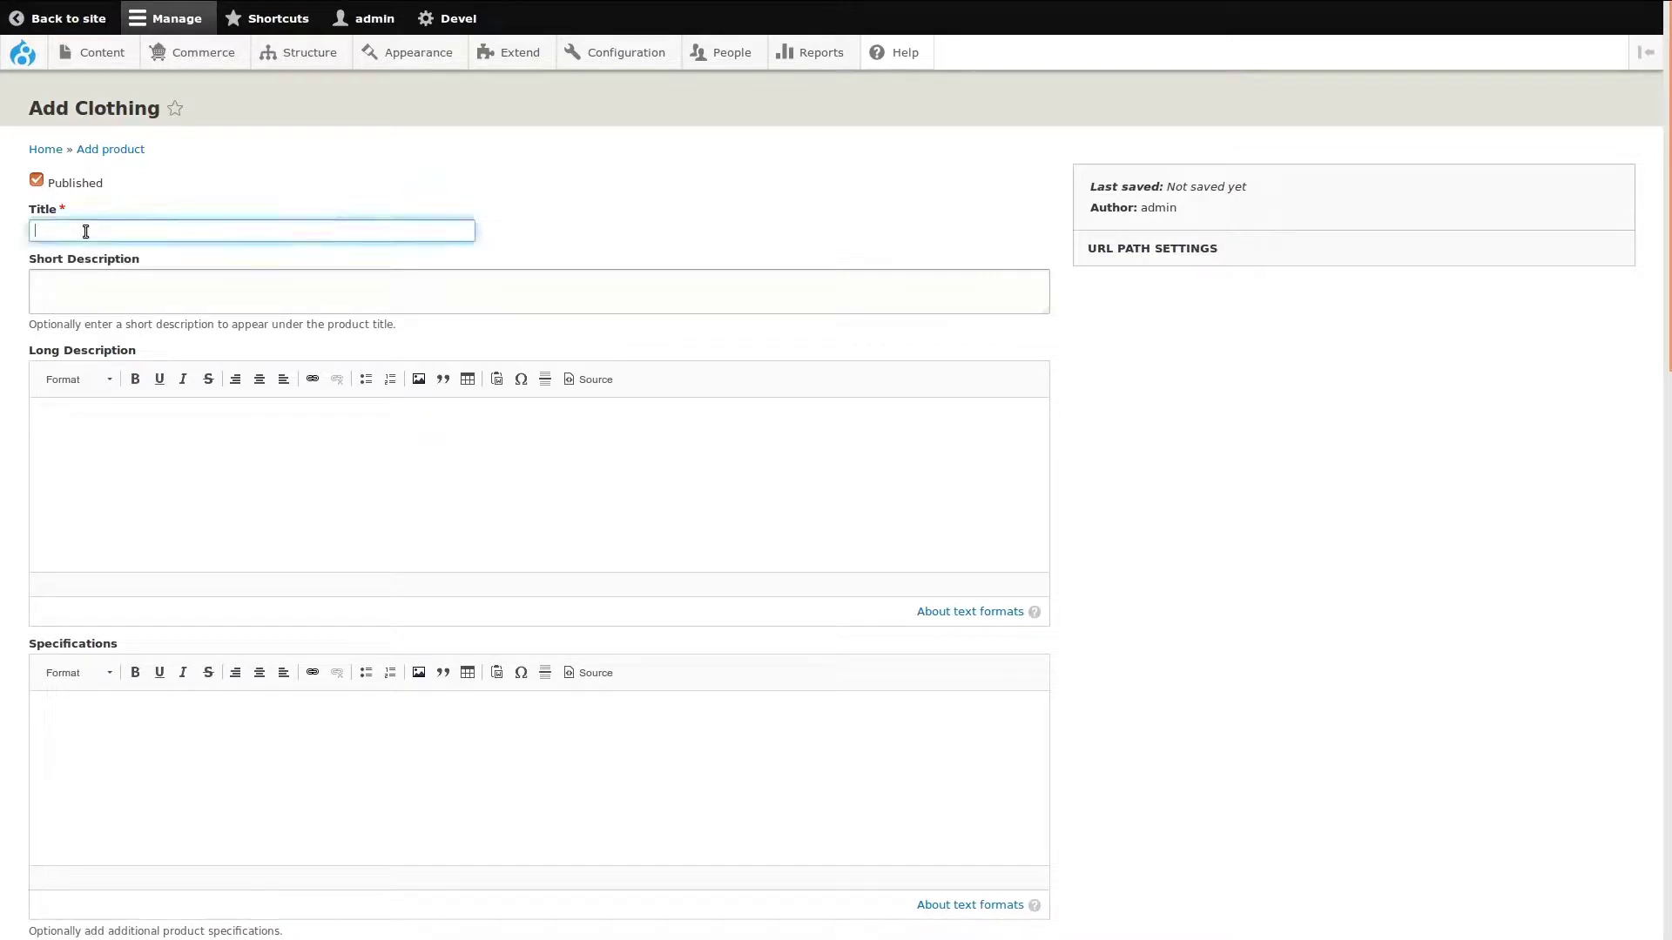
text(Re)
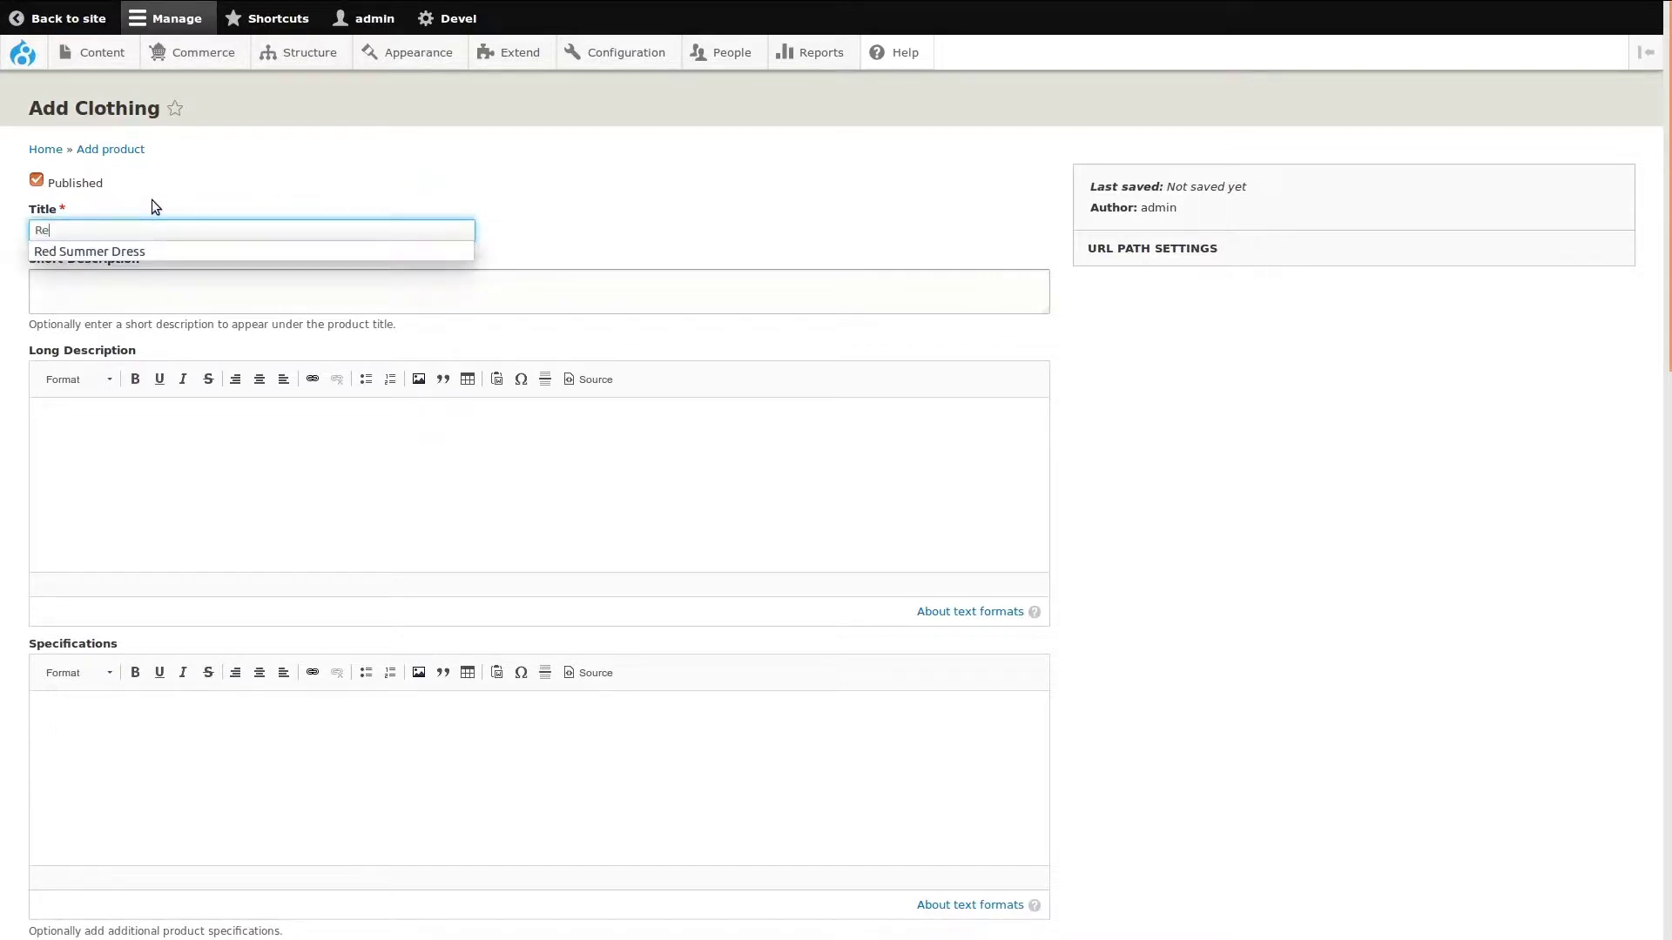
text(d Summer Dress)
click(124, 189)
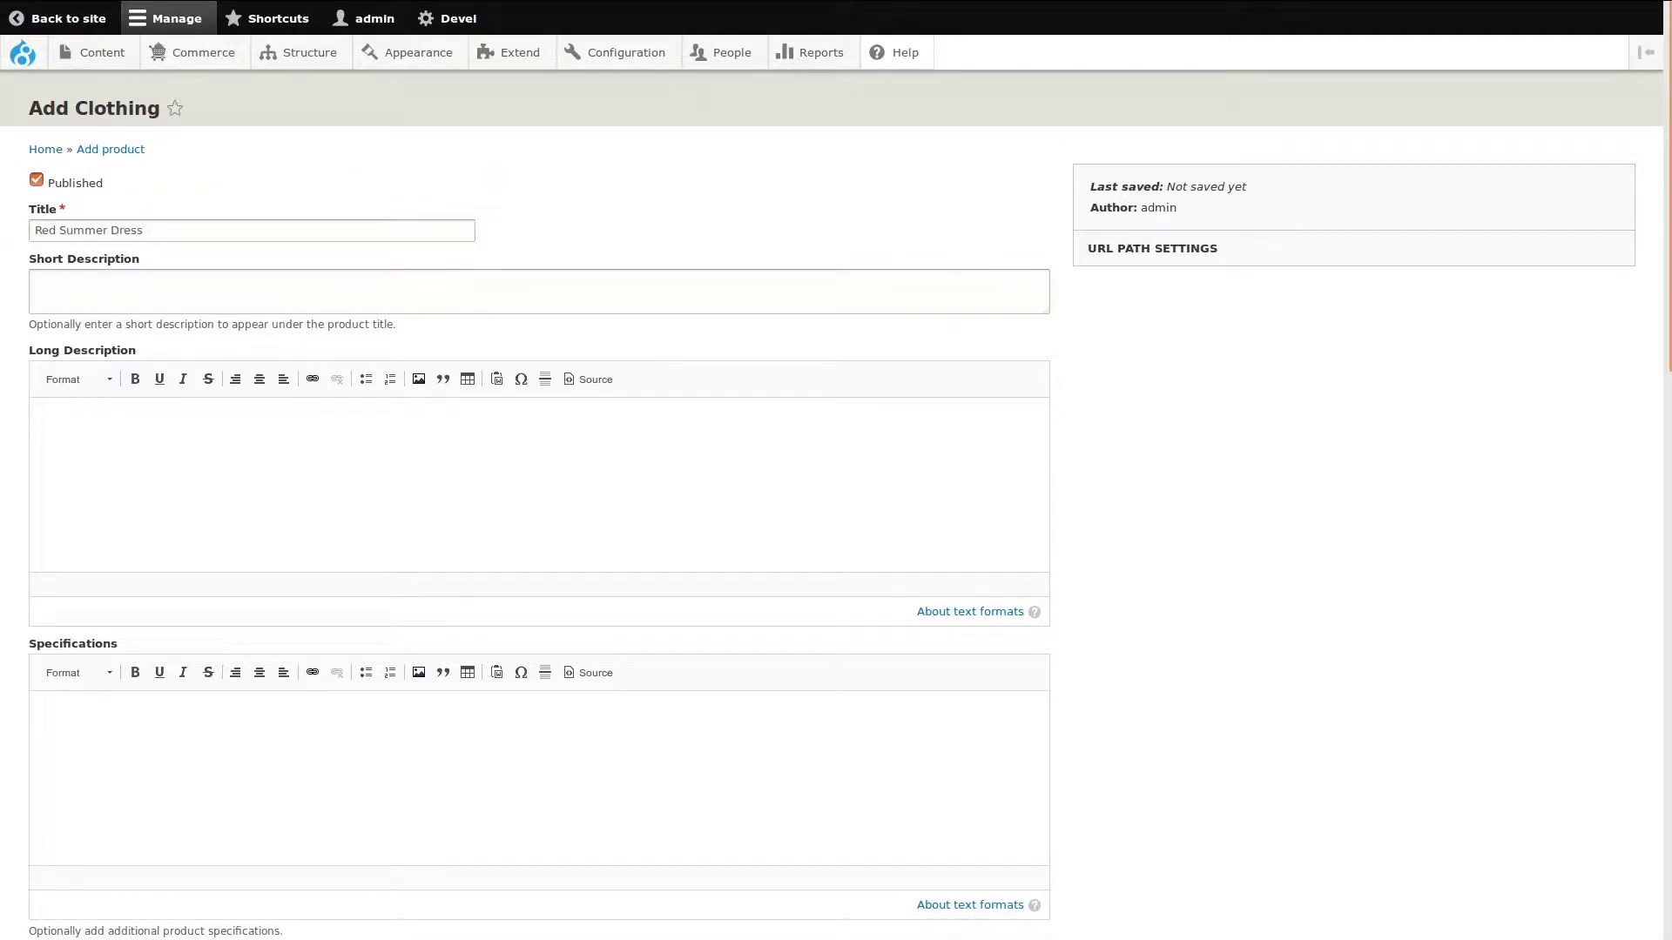
click(304, 301)
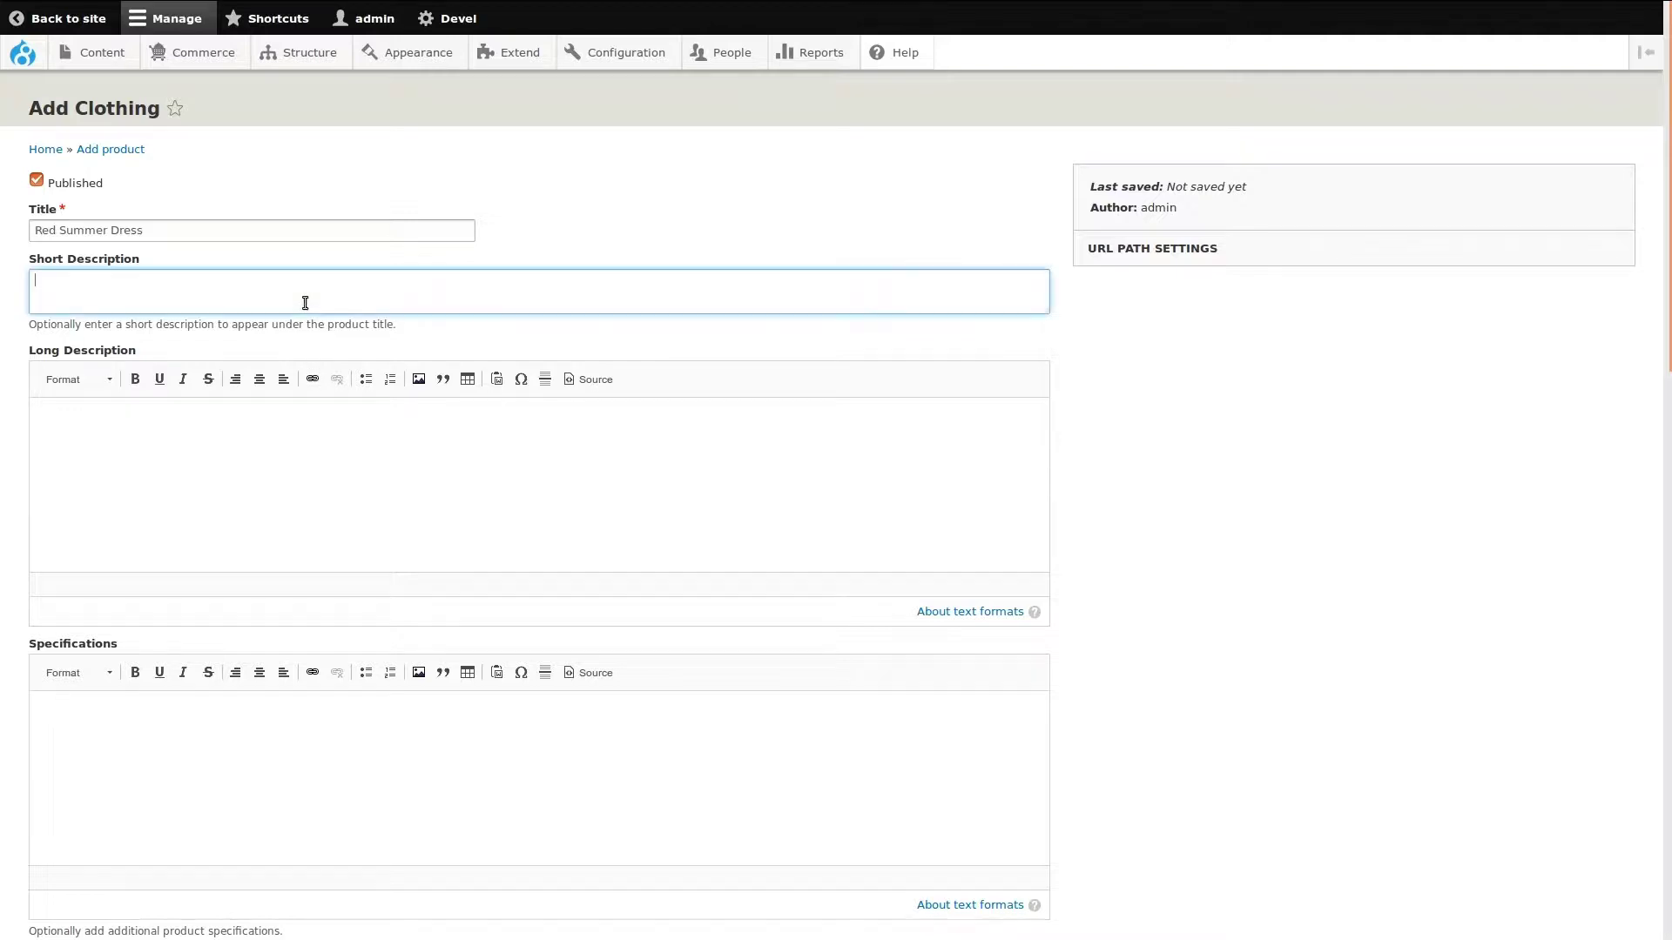
text(Portland iceland meggings marfa banh mi shoreditch. hoodie pickled fashion axe edison bulb chambray air plant affogato messenger bag.)
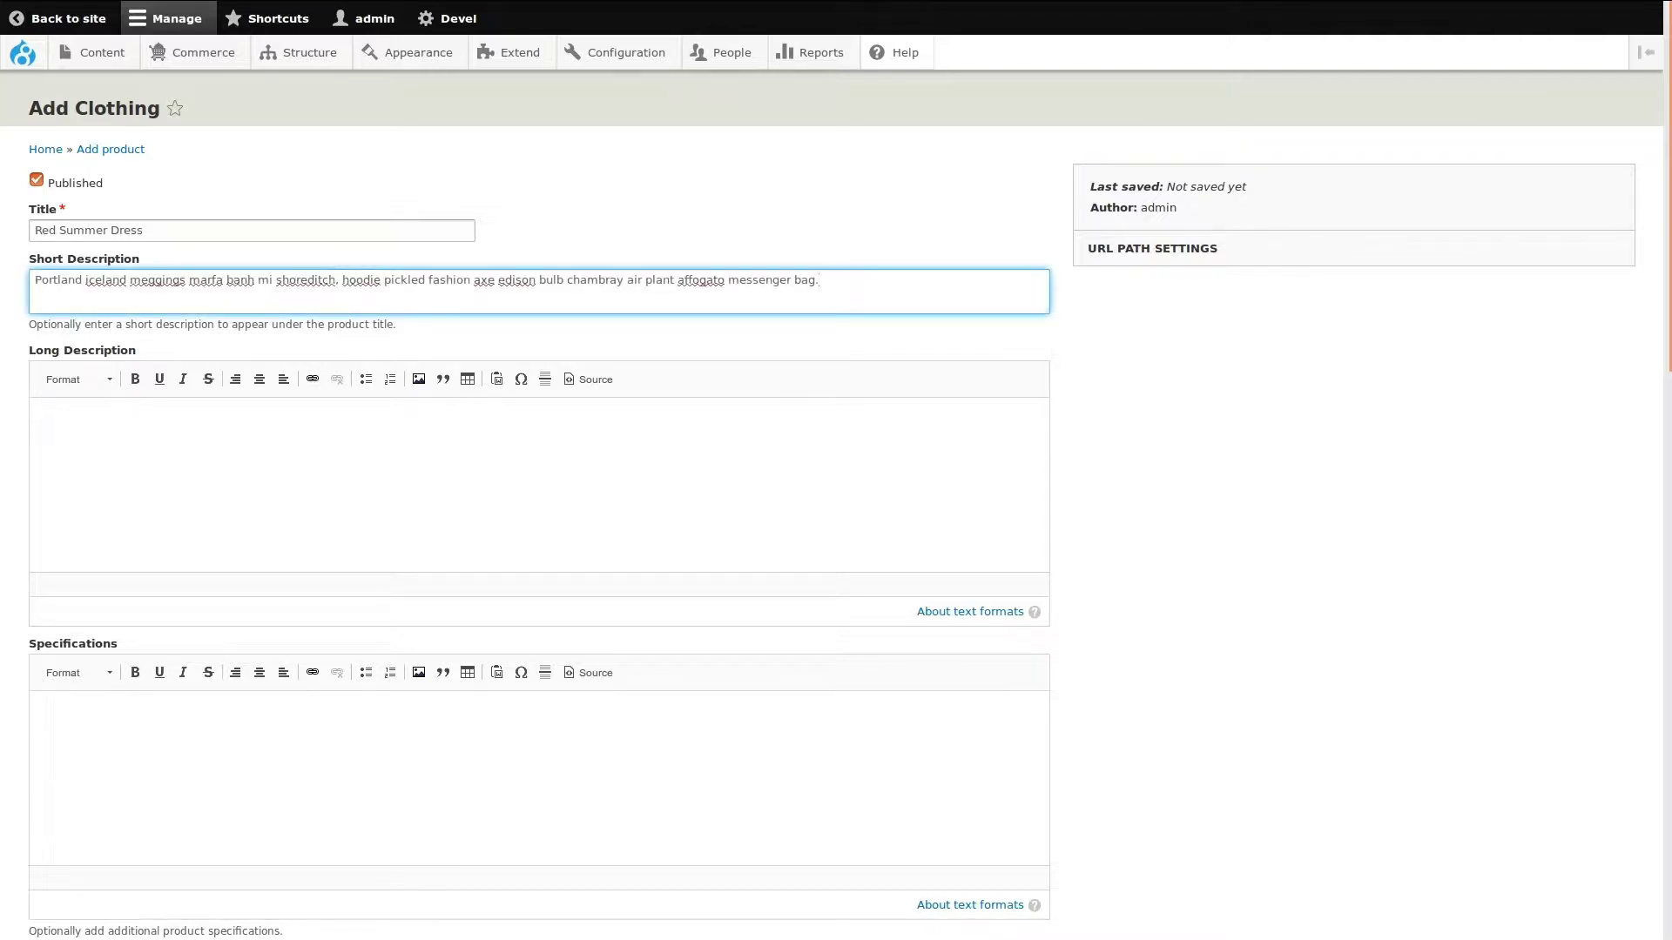
key(Tab)
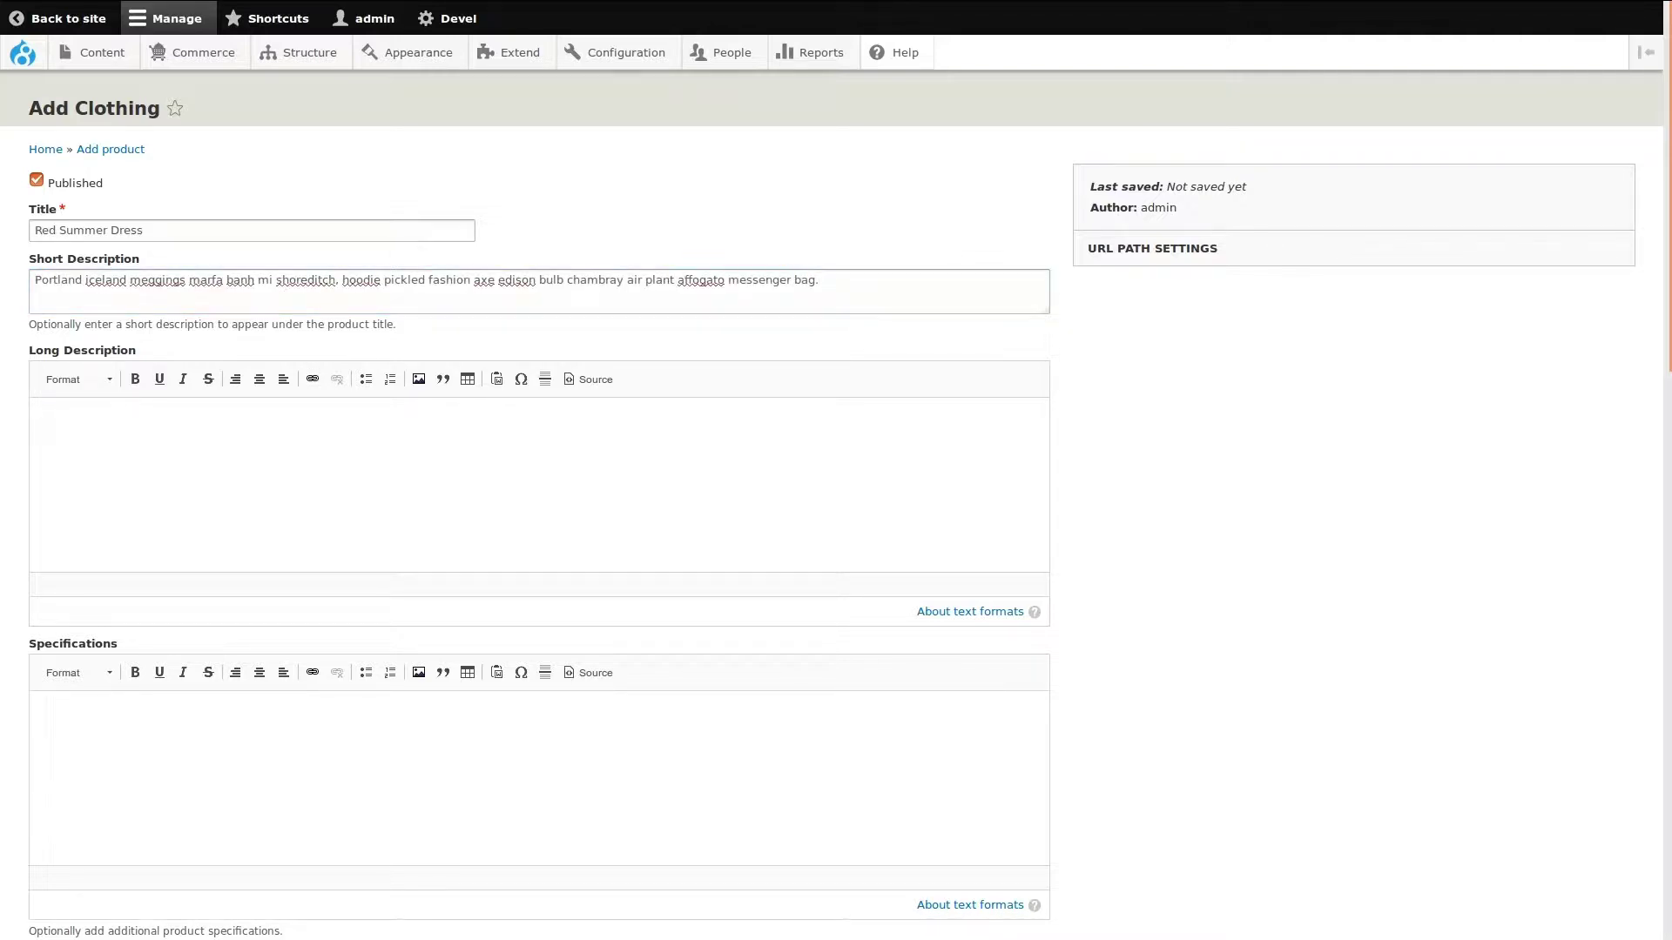
Paste a two-paragraph long description and make its opening phrase bold italic
click(141, 424)
text(Sustainable hot chicken street art stumptown tousled pour-over mixtape. Listicle raclette polaroid hashtag. Marfa prism hot chicken aesthetic banh mi messenger bag. Kitsch put a bird on it 3 wolf moon, flannel air plant palo santo direct trade cred. Jianbing art party flexitarian gastropub ethical gluten-free tumblr master cleanse locavore, helvetica health goth austin fingerstache prism pickled. Franzen sartorial next level, pug heirloom locavore deep v tilde chicharrones. Roof party cloud bread tumeric taiyaki farm-to-table flexitarian, butcher cold-pressed. Tofu distillery poke chicharrones, poutine austin shabby chic cronut kogi XOXO. Swag seitan VHS af cray, health goth retro activated charcoal flannel tote bag squid heirloom. Kitsch yuccie la croix microdosing, bespoke retro hexagon small batch distillery photo booth lomo. Fingerstache vice banh mi mumblecore master cleanse cornhole.)
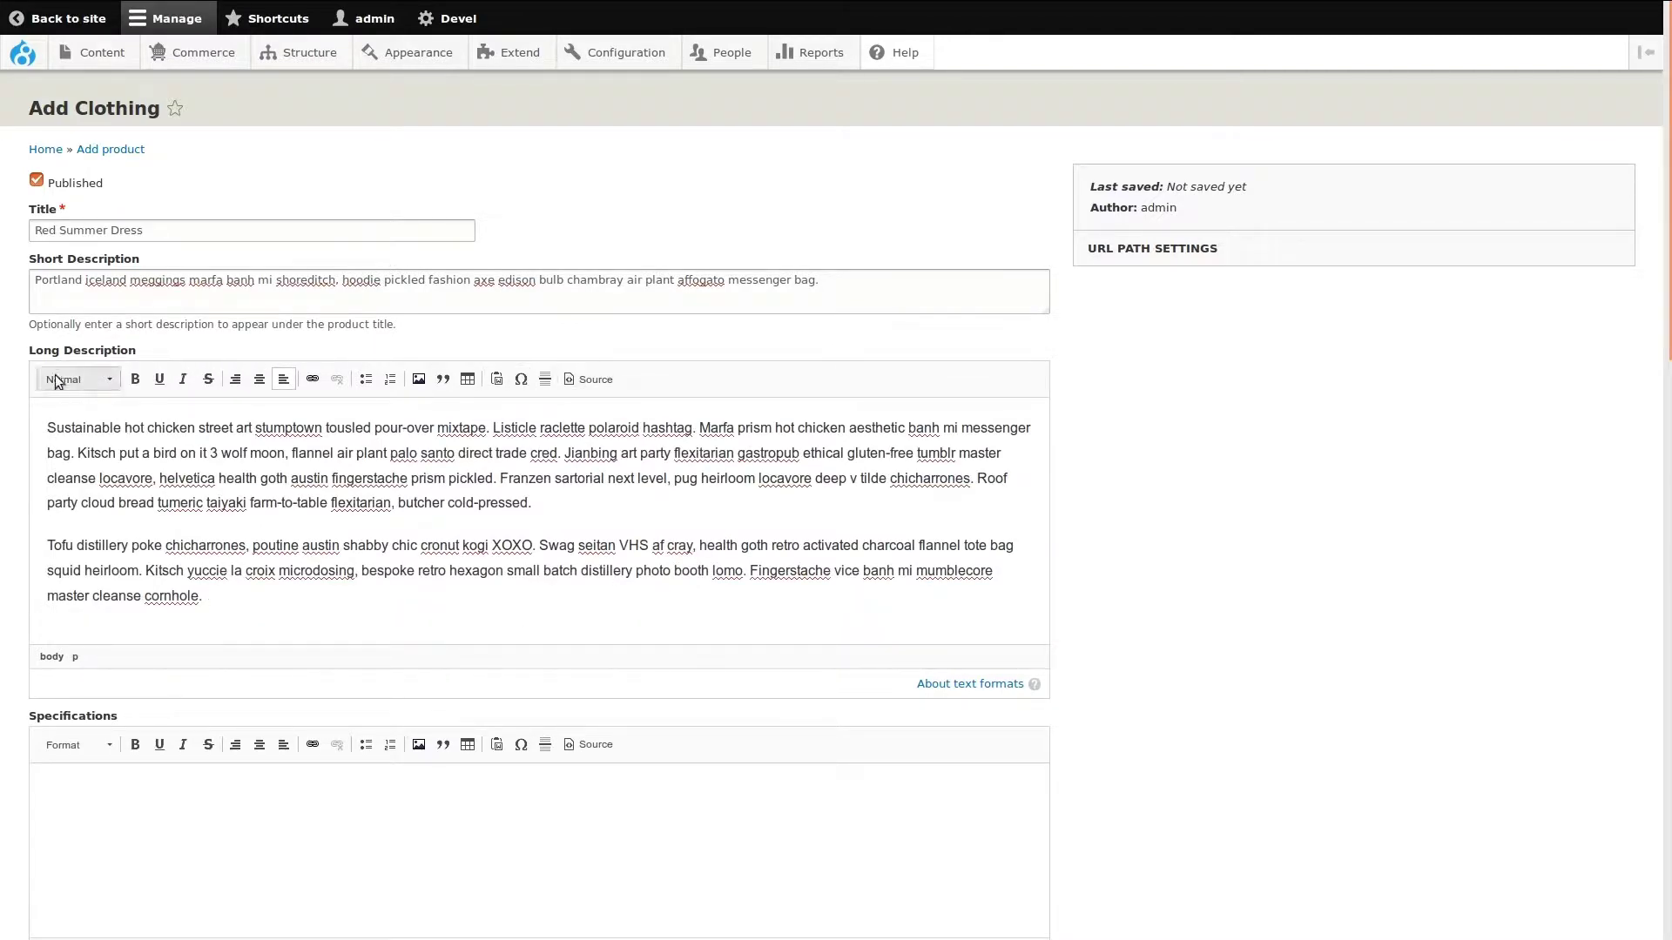
drag(47, 428, 319, 431)
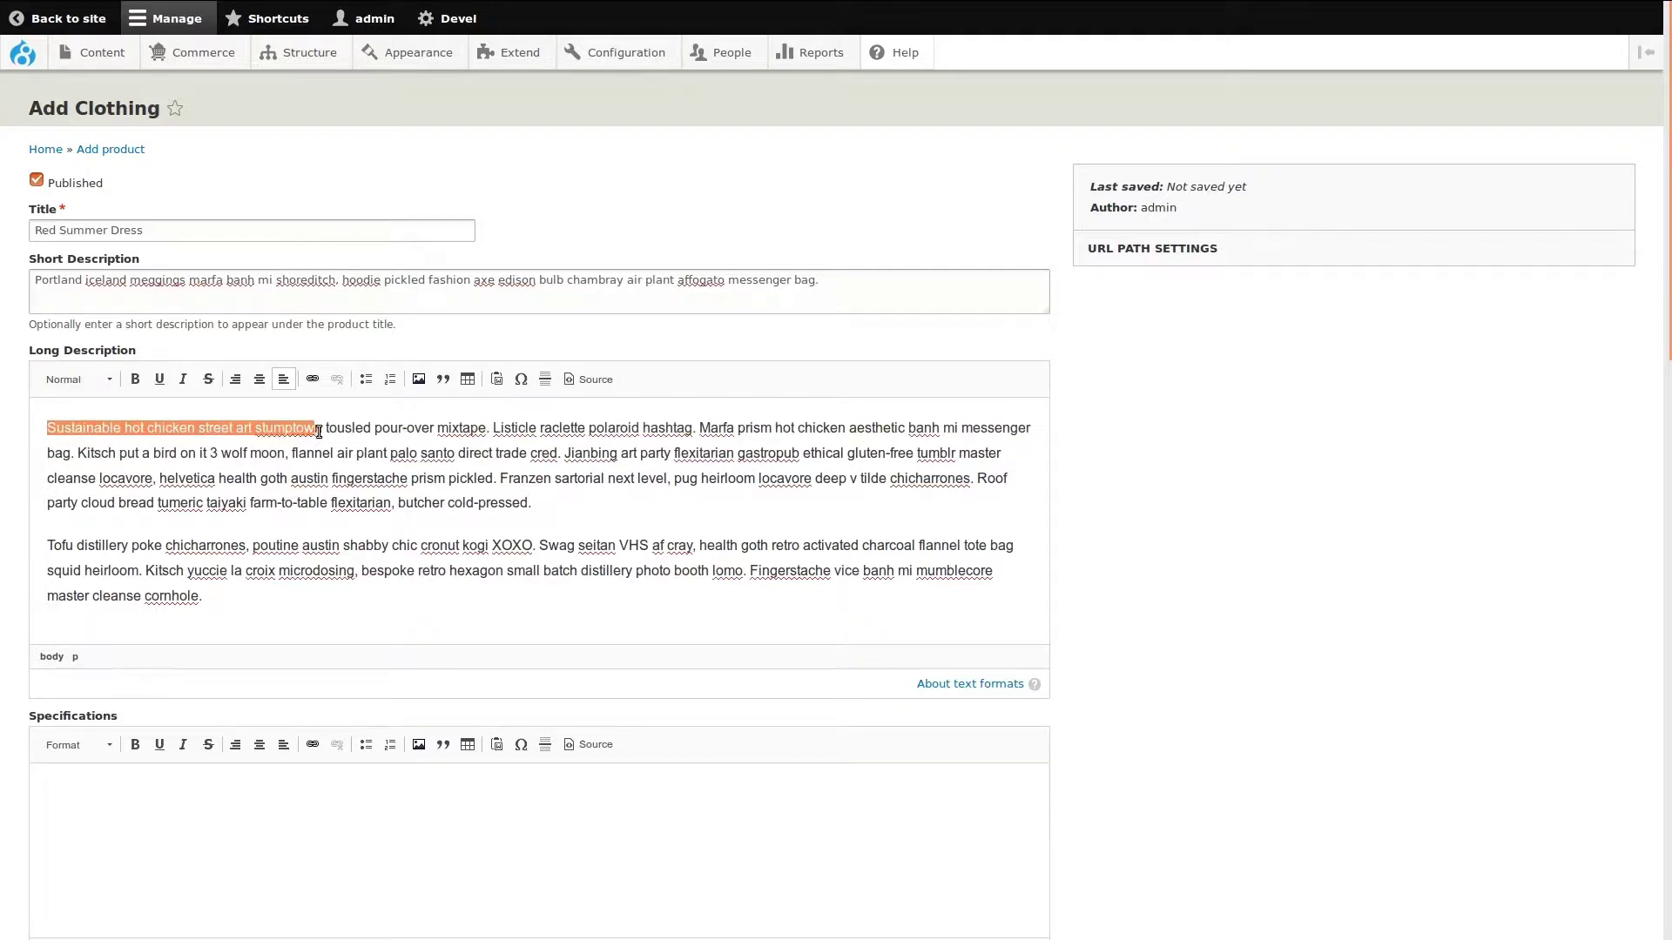
click(137, 381)
click(184, 380)
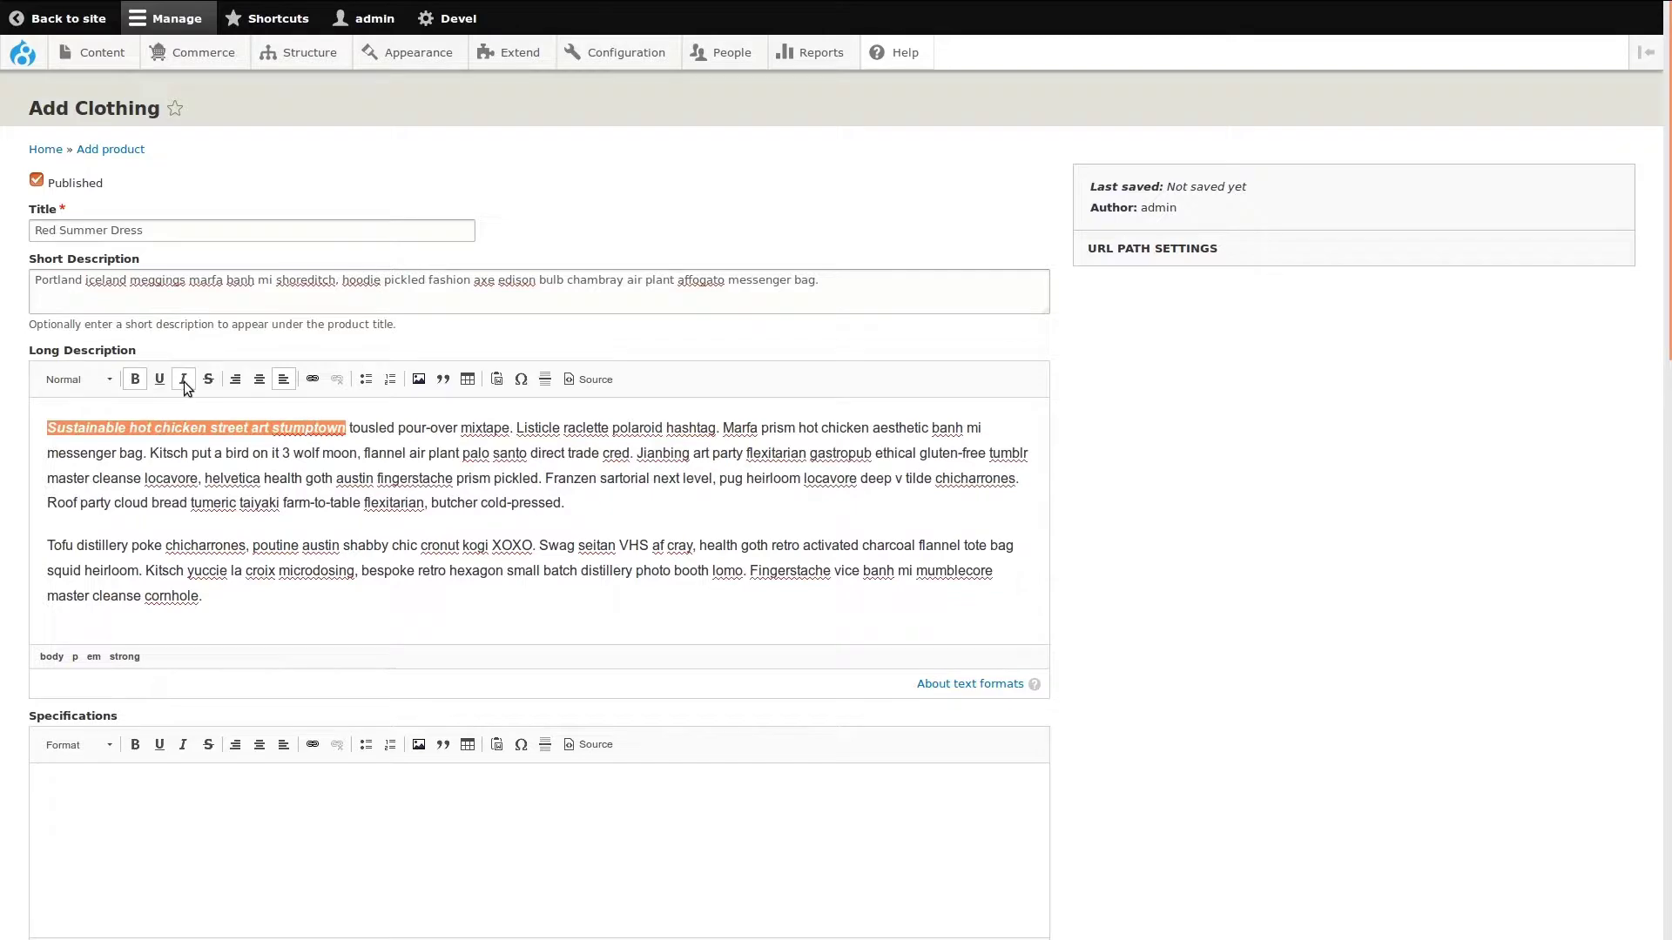
click(314, 453)
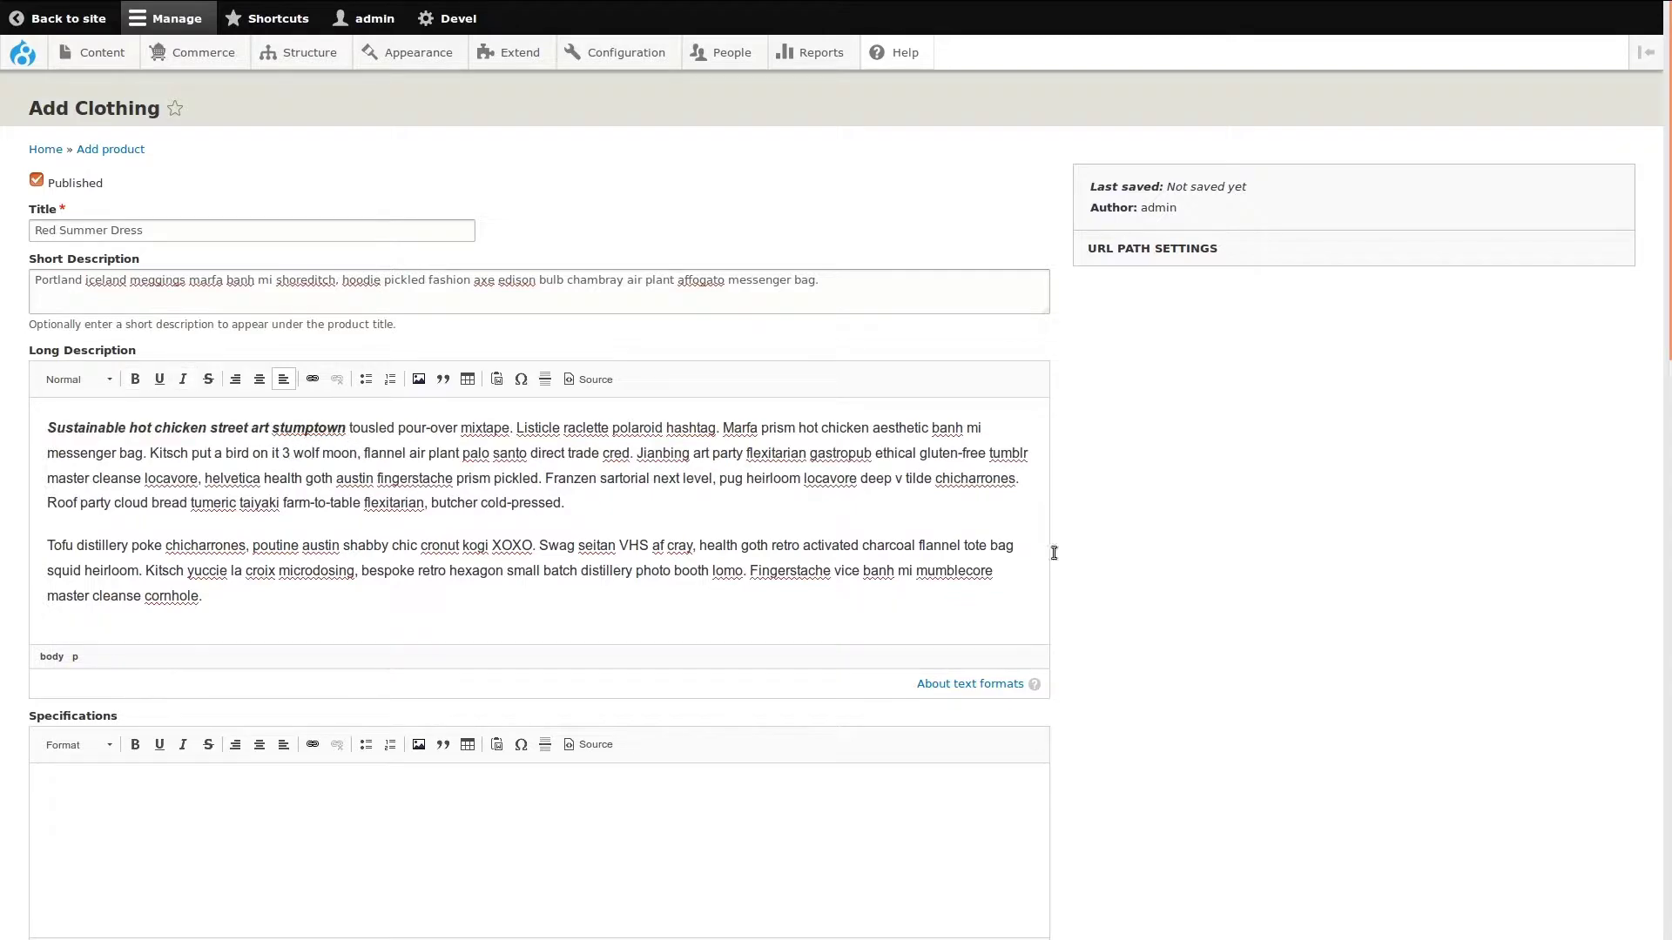
scroll(1171, 554, down, 3)
Assign the dress to the Women category with brand Ann Clark
scroll(1175, 555, down, 1)
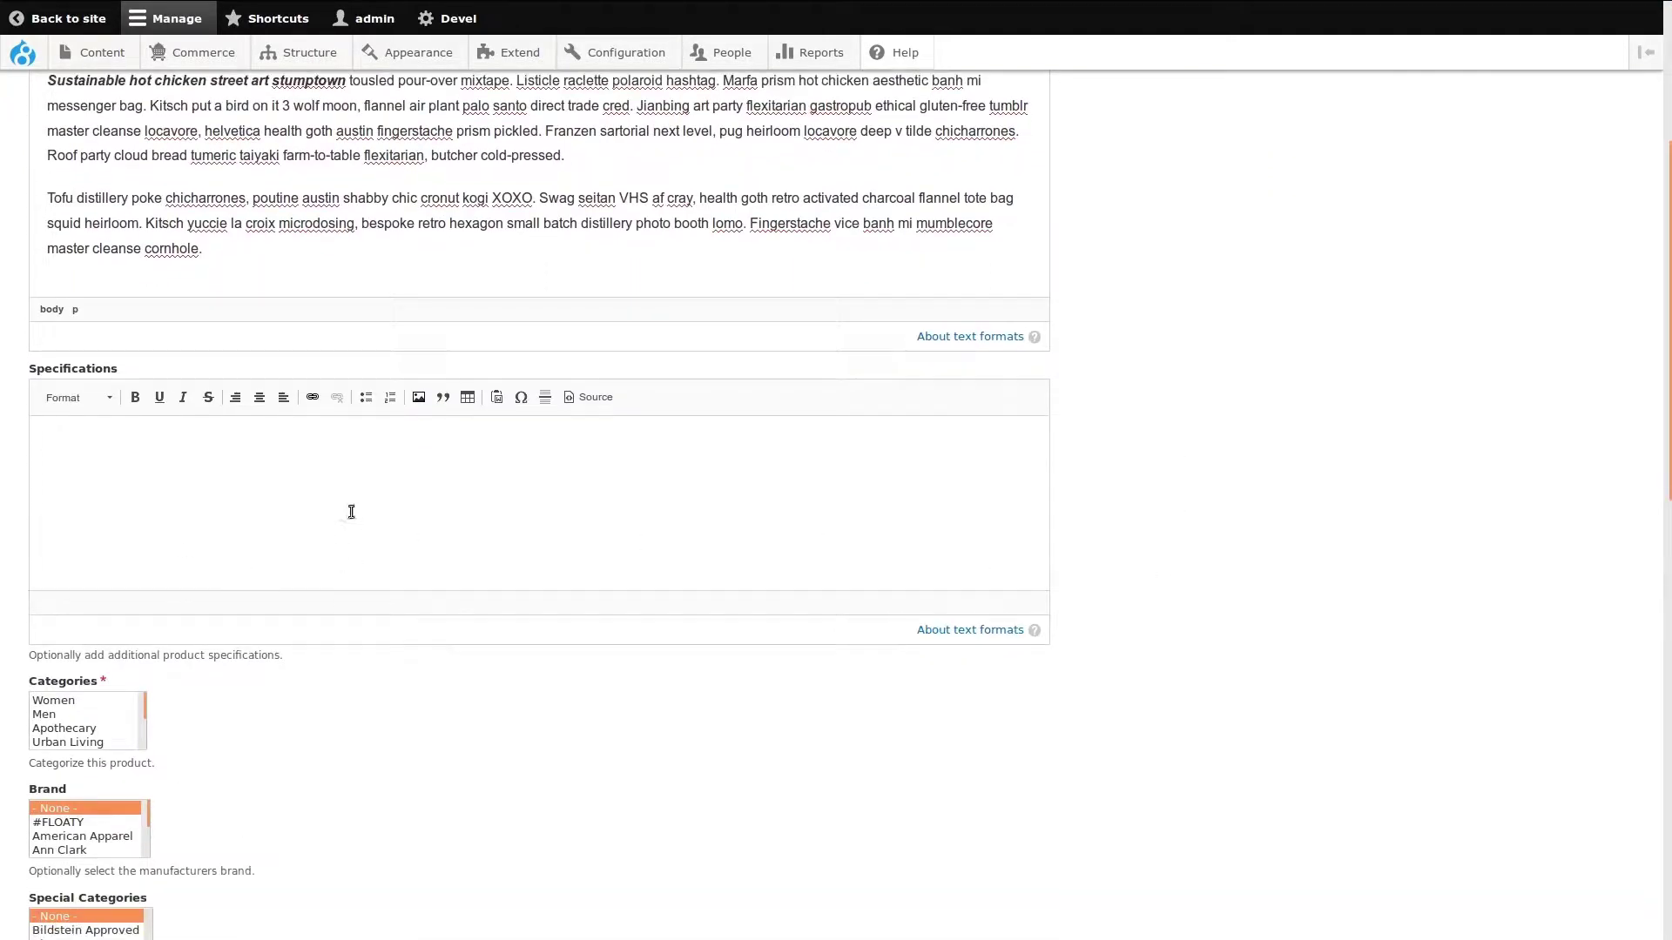
scroll(384, 617, down, 3)
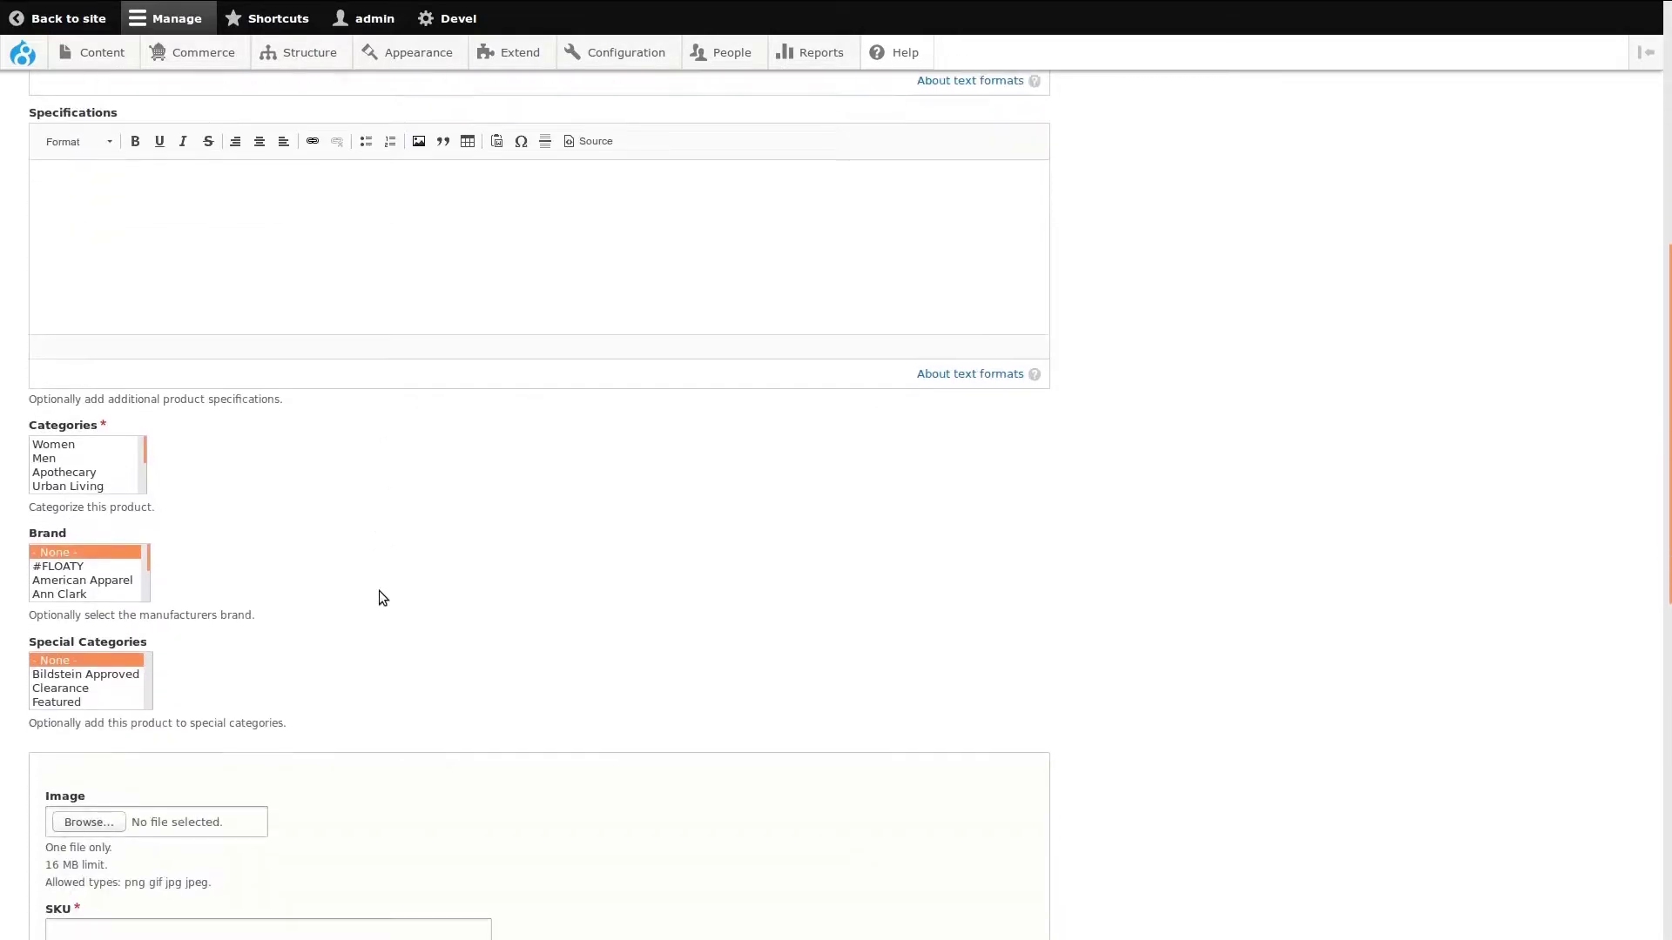
drag(31, 469, 185, 466)
click(188, 464)
click(65, 403)
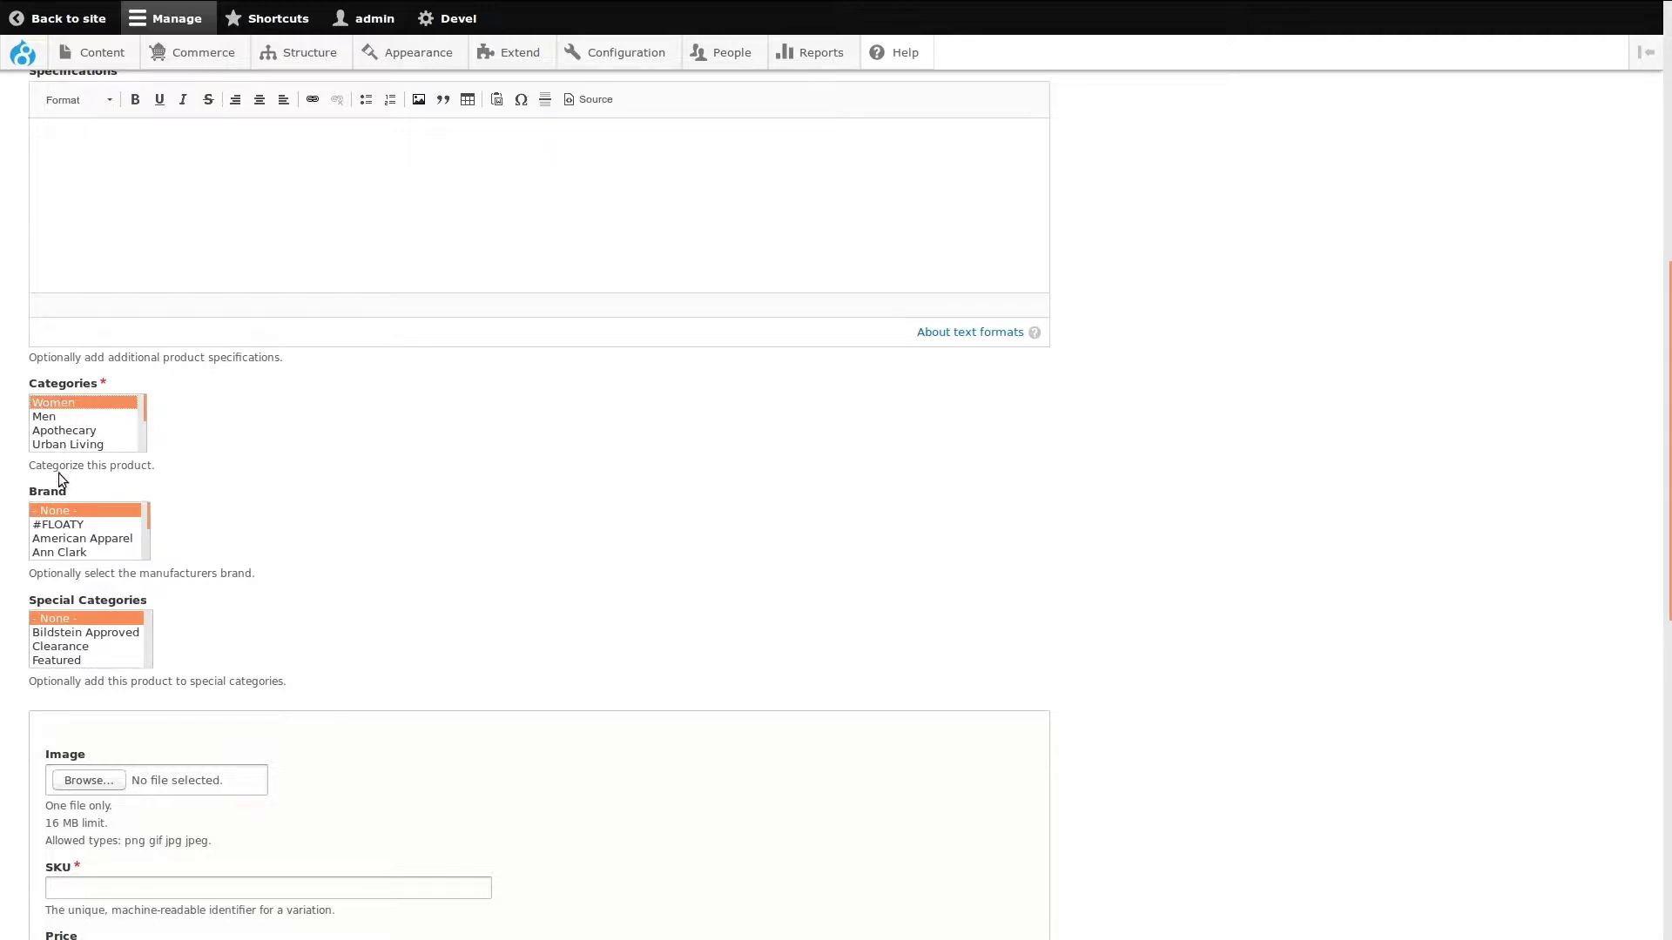
click(78, 551)
Mark the dress Featured and Bildstein Approved under Special Categories
scroll(217, 618, down, 2)
scroll(153, 575, down, 2)
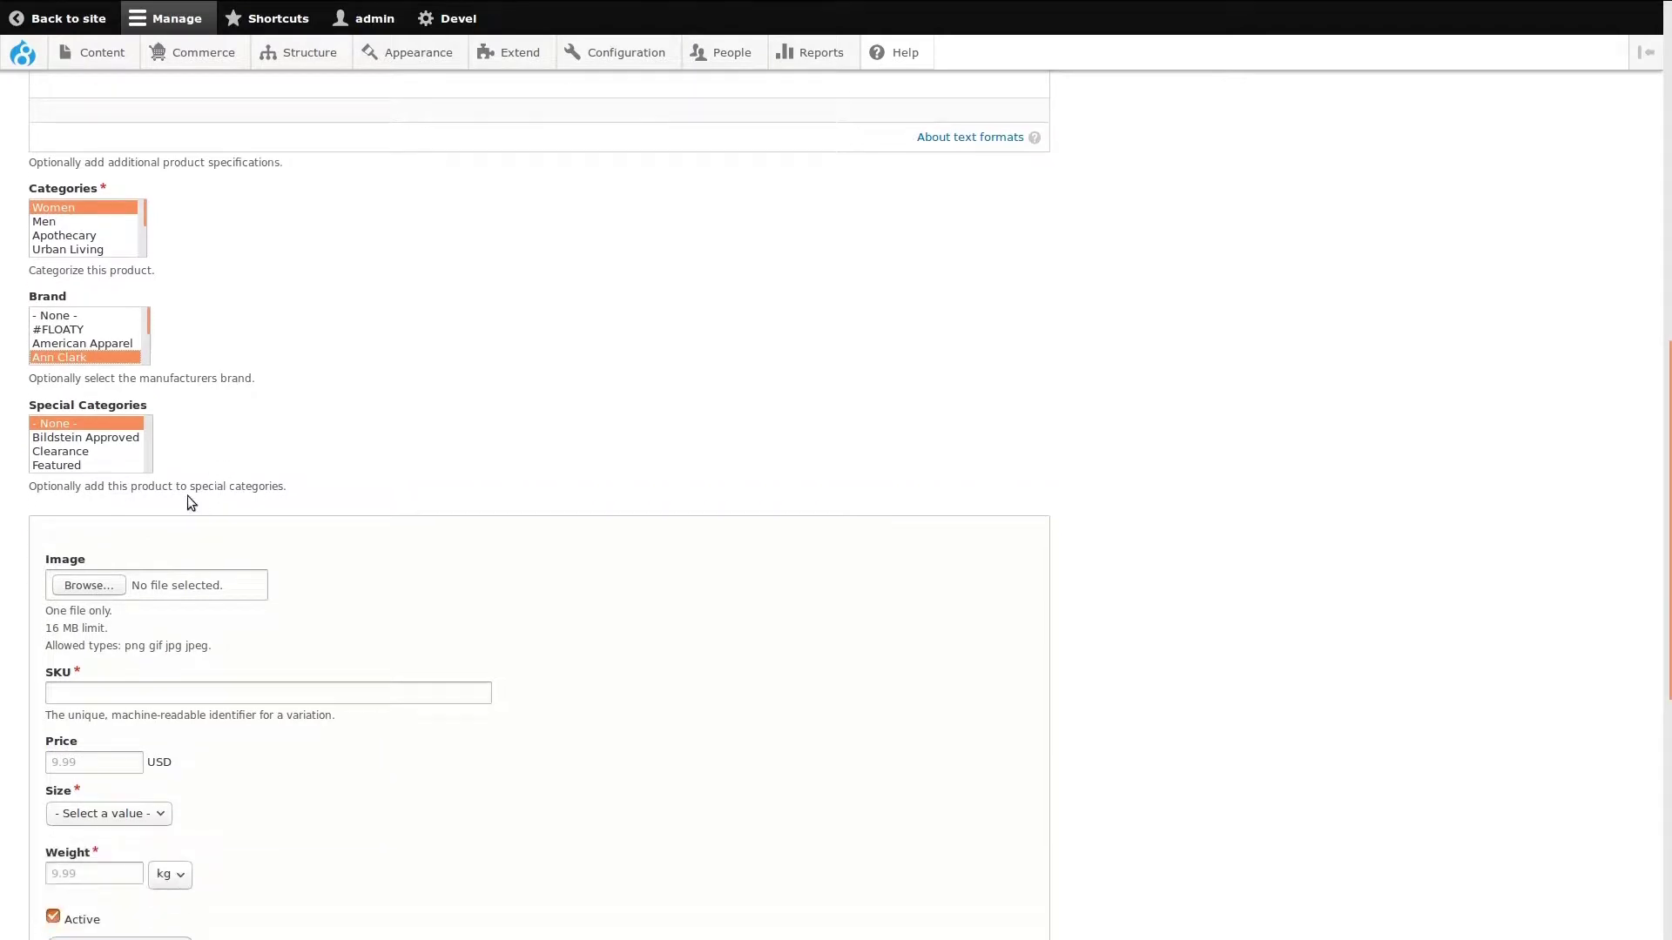
click(58, 462)
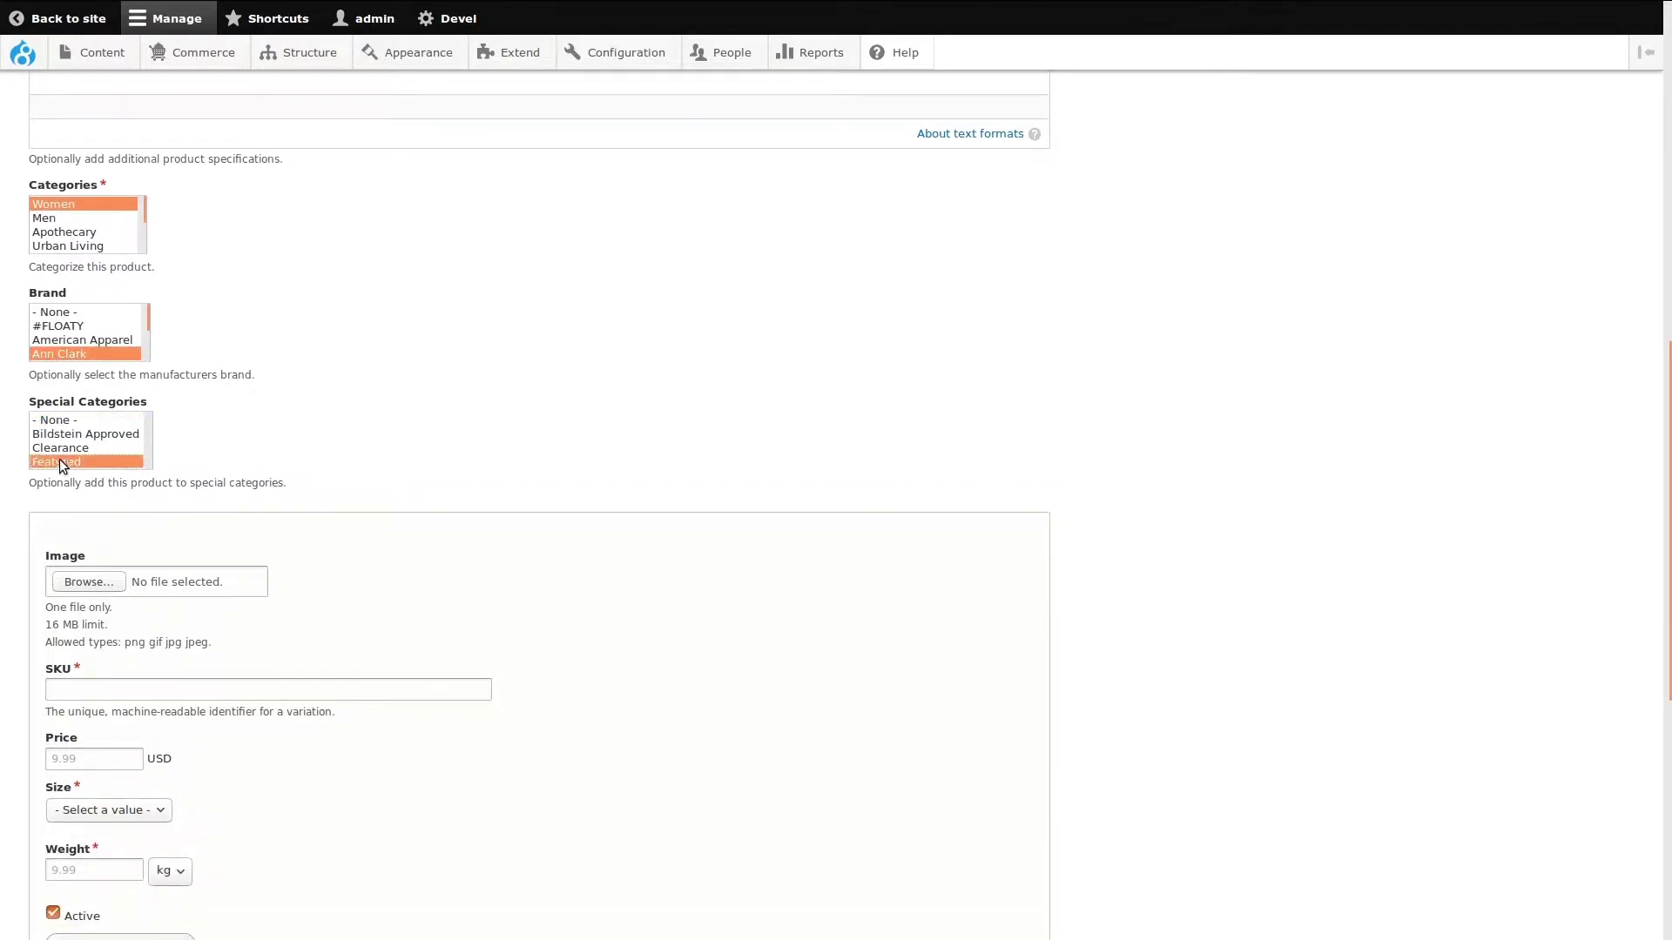
ctrl+click(87, 433)
scroll(351, 458, down, 5)
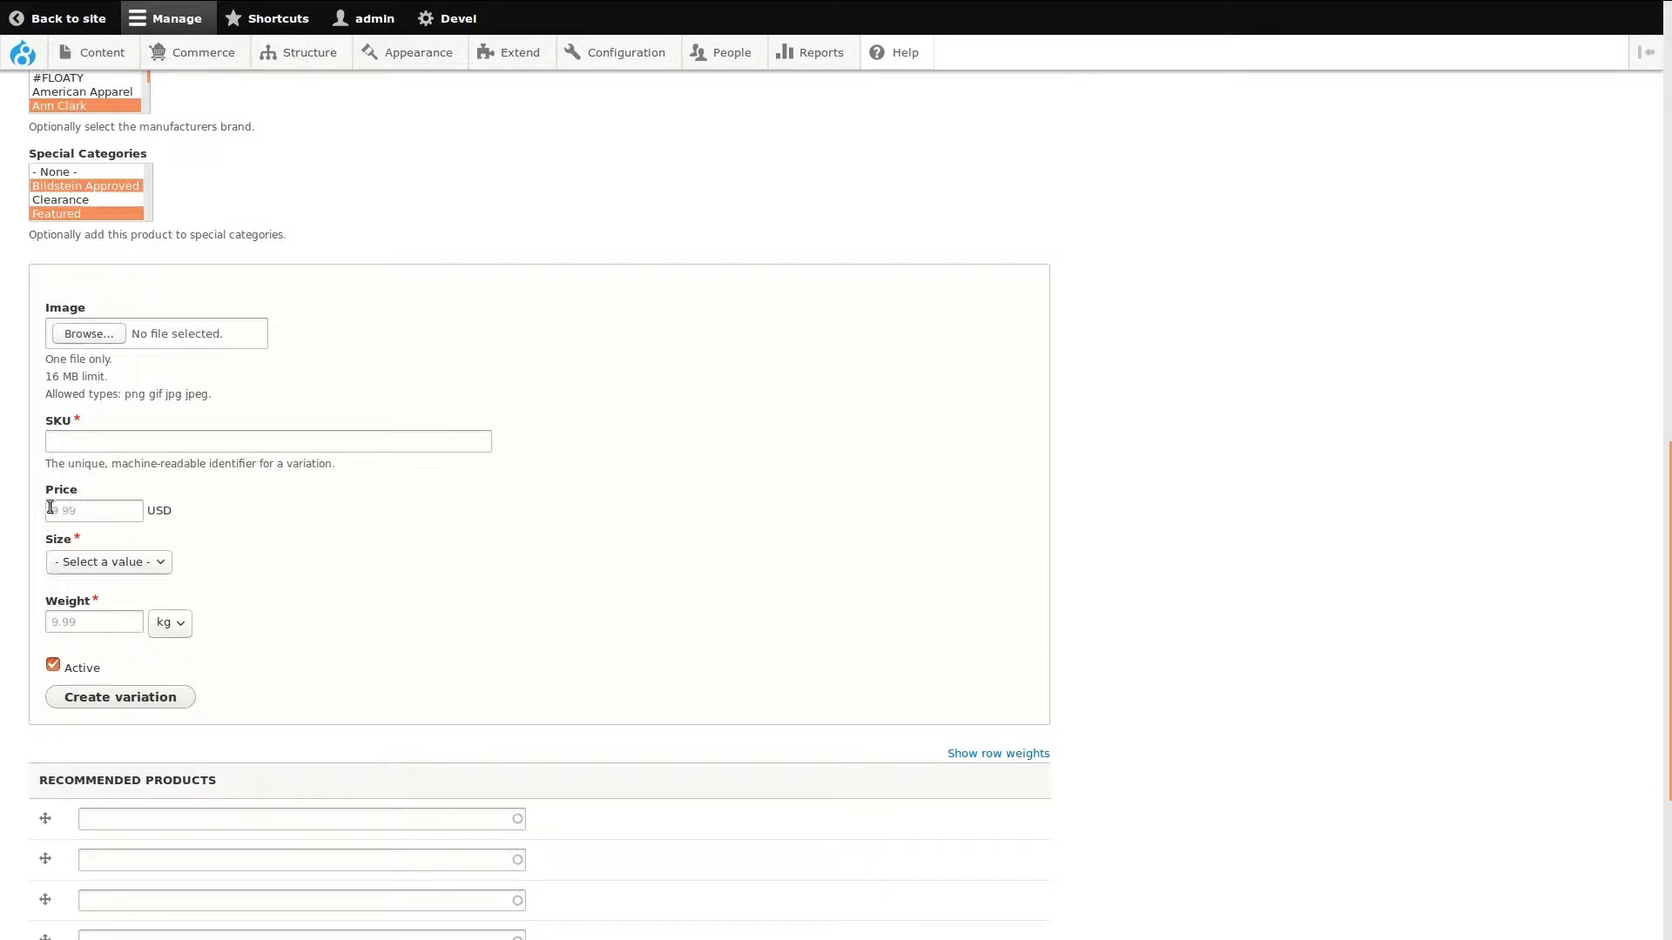
Attach red-dress.jpg as the first variation's image, keeping kilograms as the weight unit
click(159, 564)
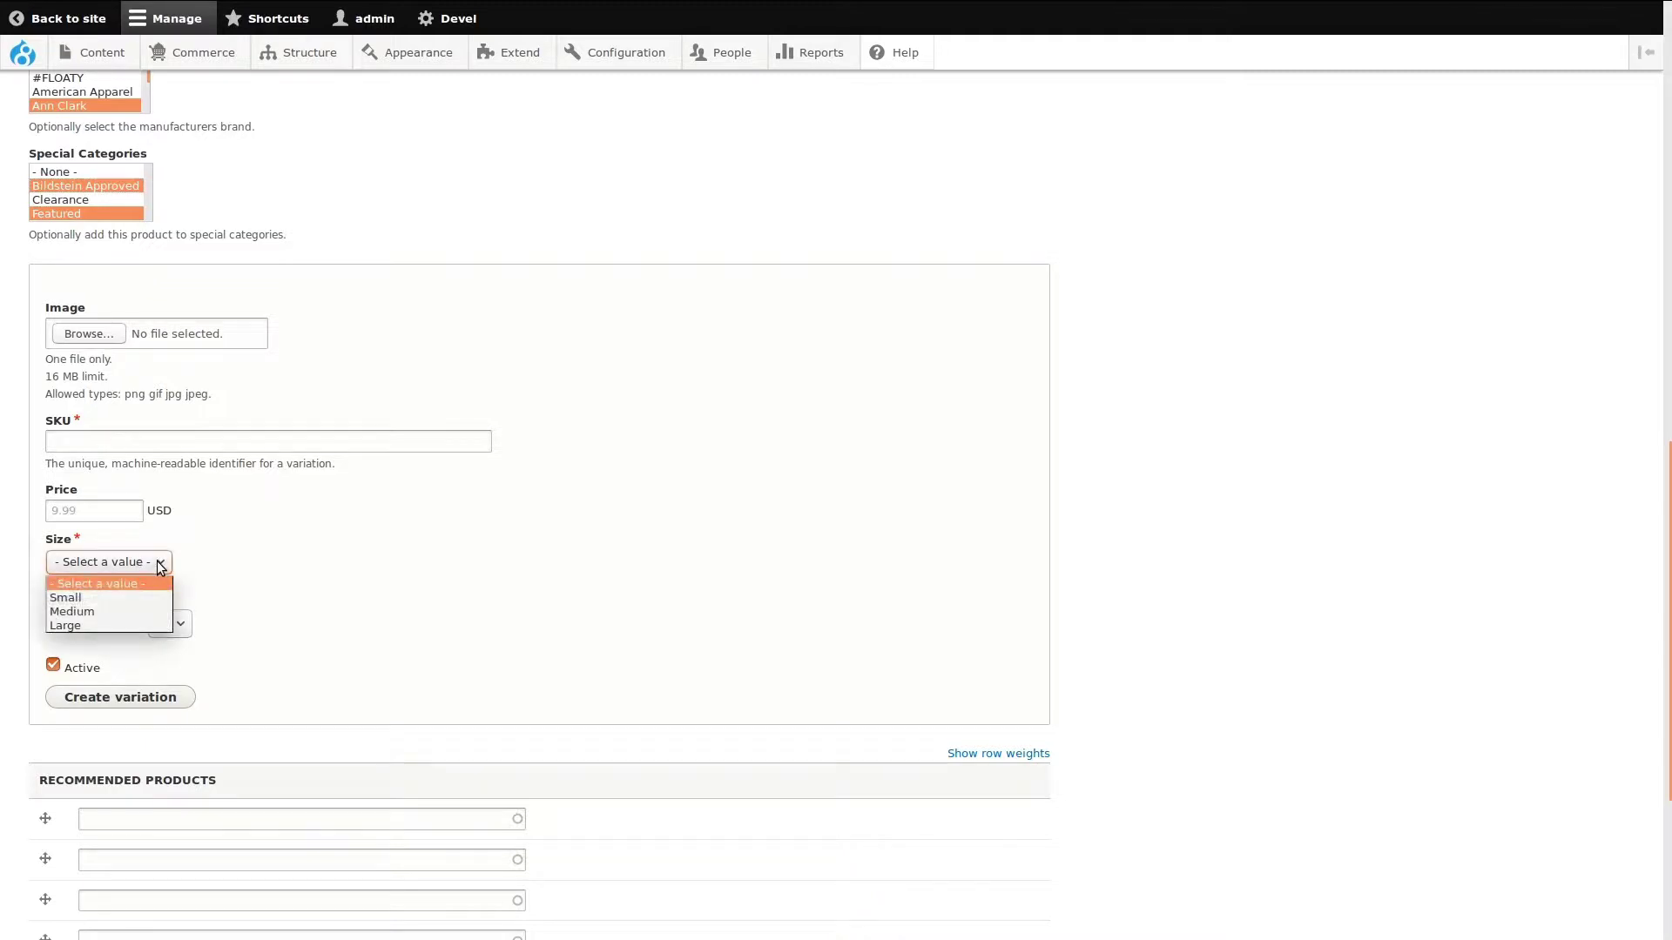
click(160, 566)
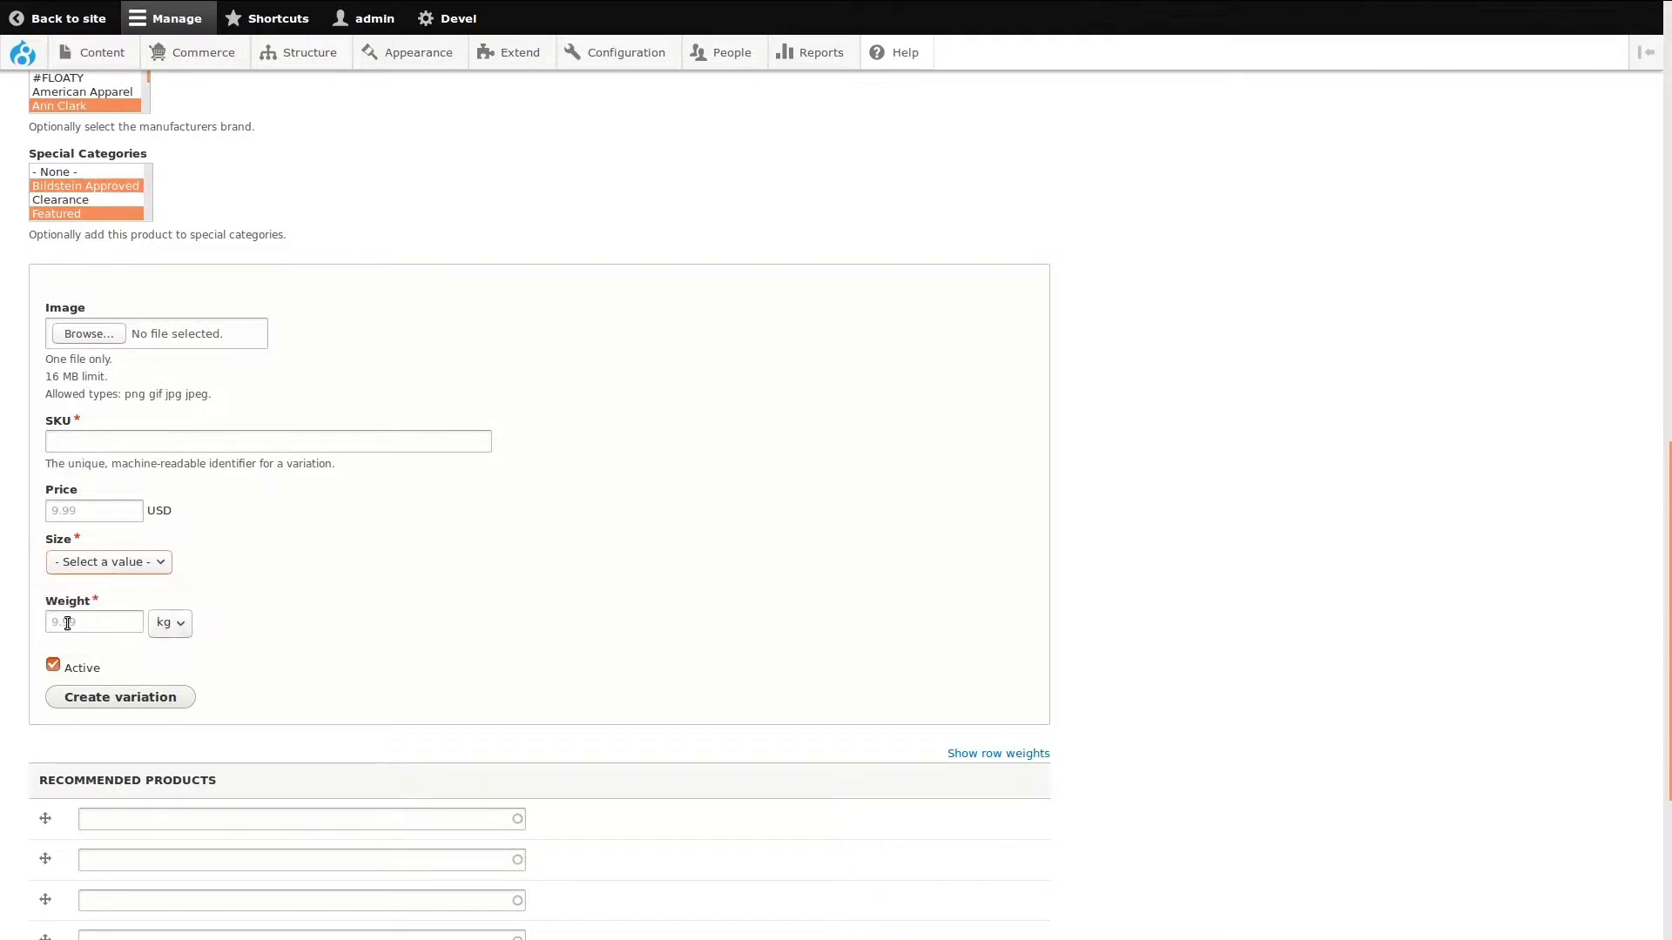
click(182, 626)
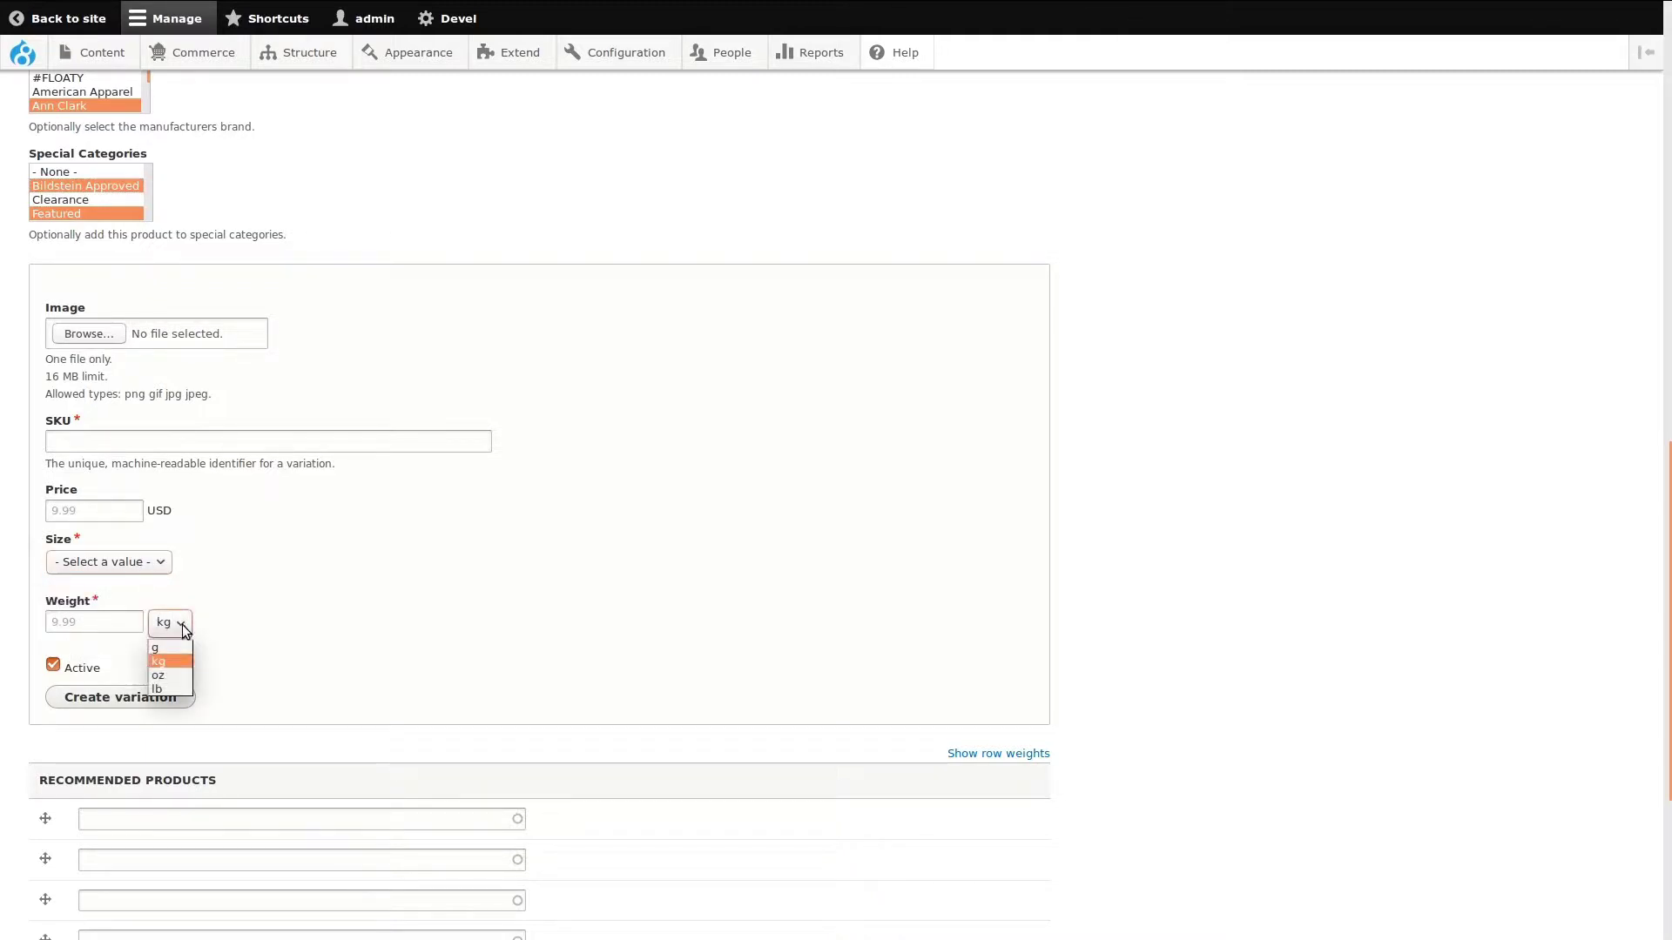
click(183, 626)
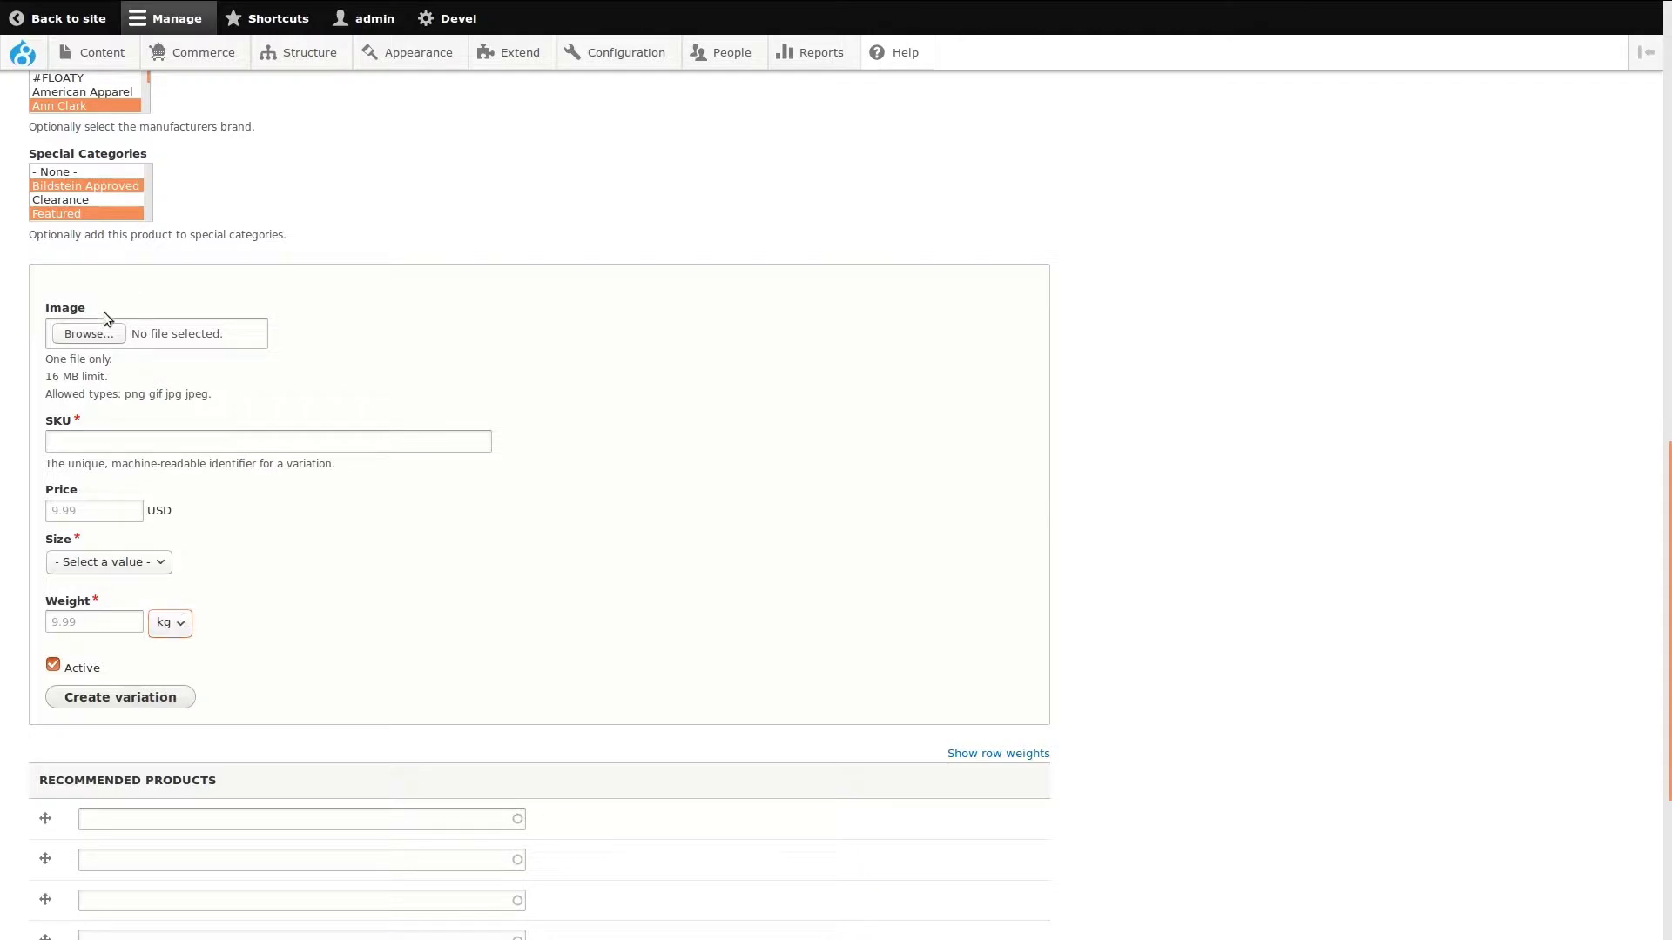
click(96, 333)
scroll(693, 522, down, 5)
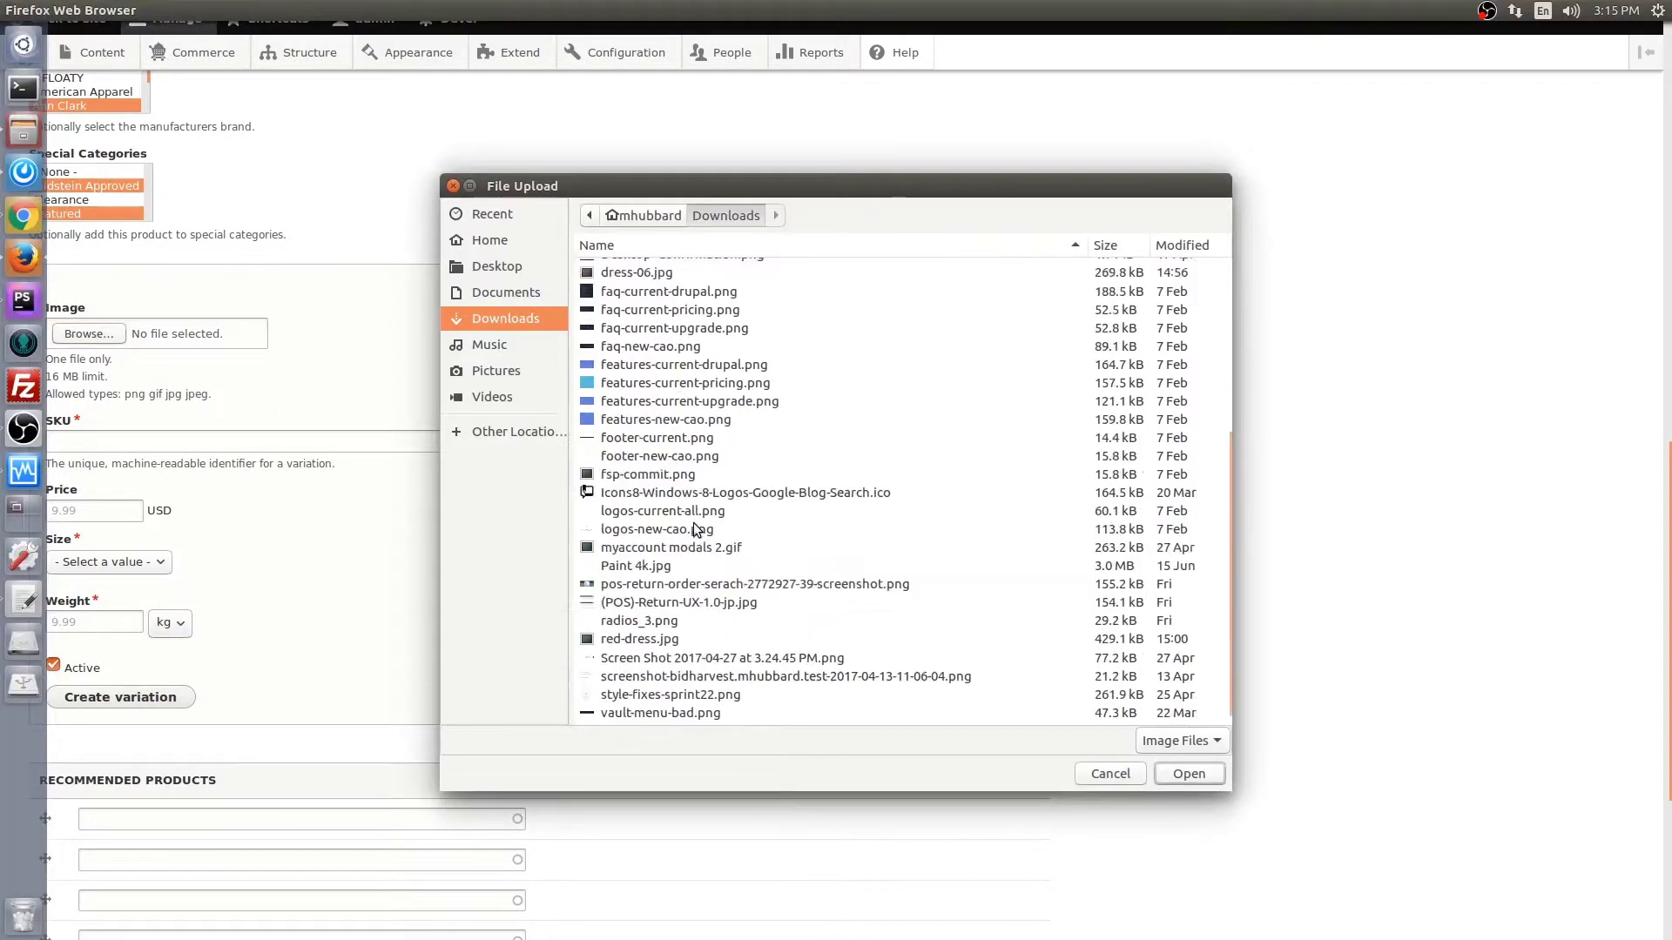
scroll(694, 523, down, 1)
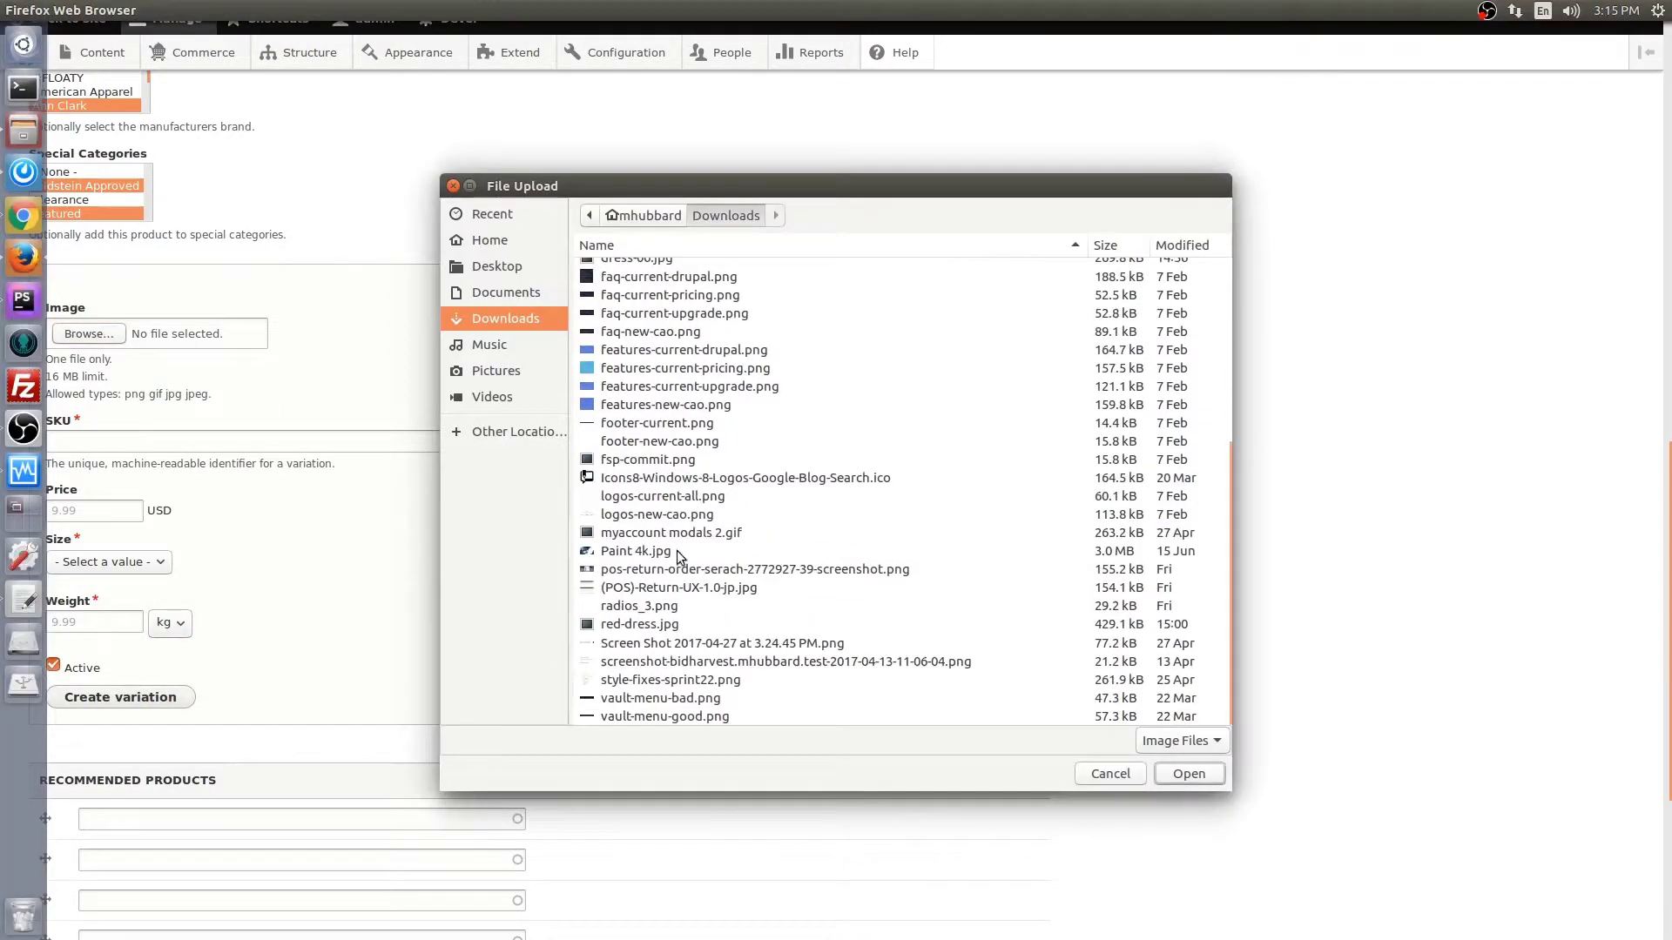
double_click(627, 620)
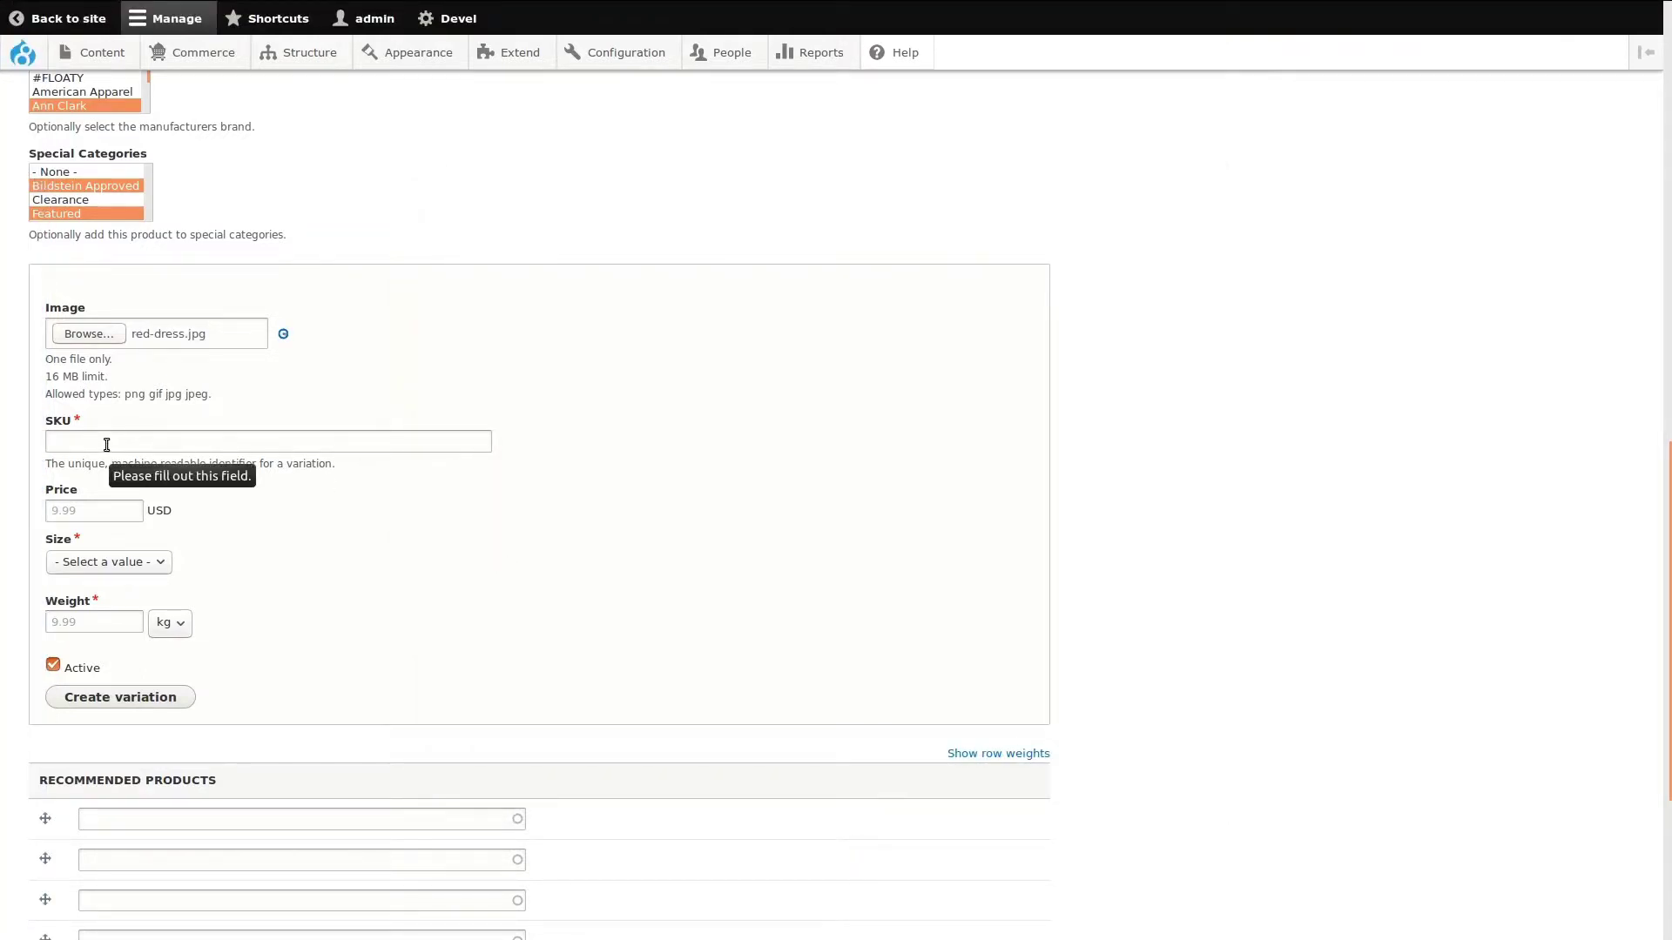
Create the variation with SKU red-dress-s, price 39, size Small and weight .5
click(102, 453)
text(re)
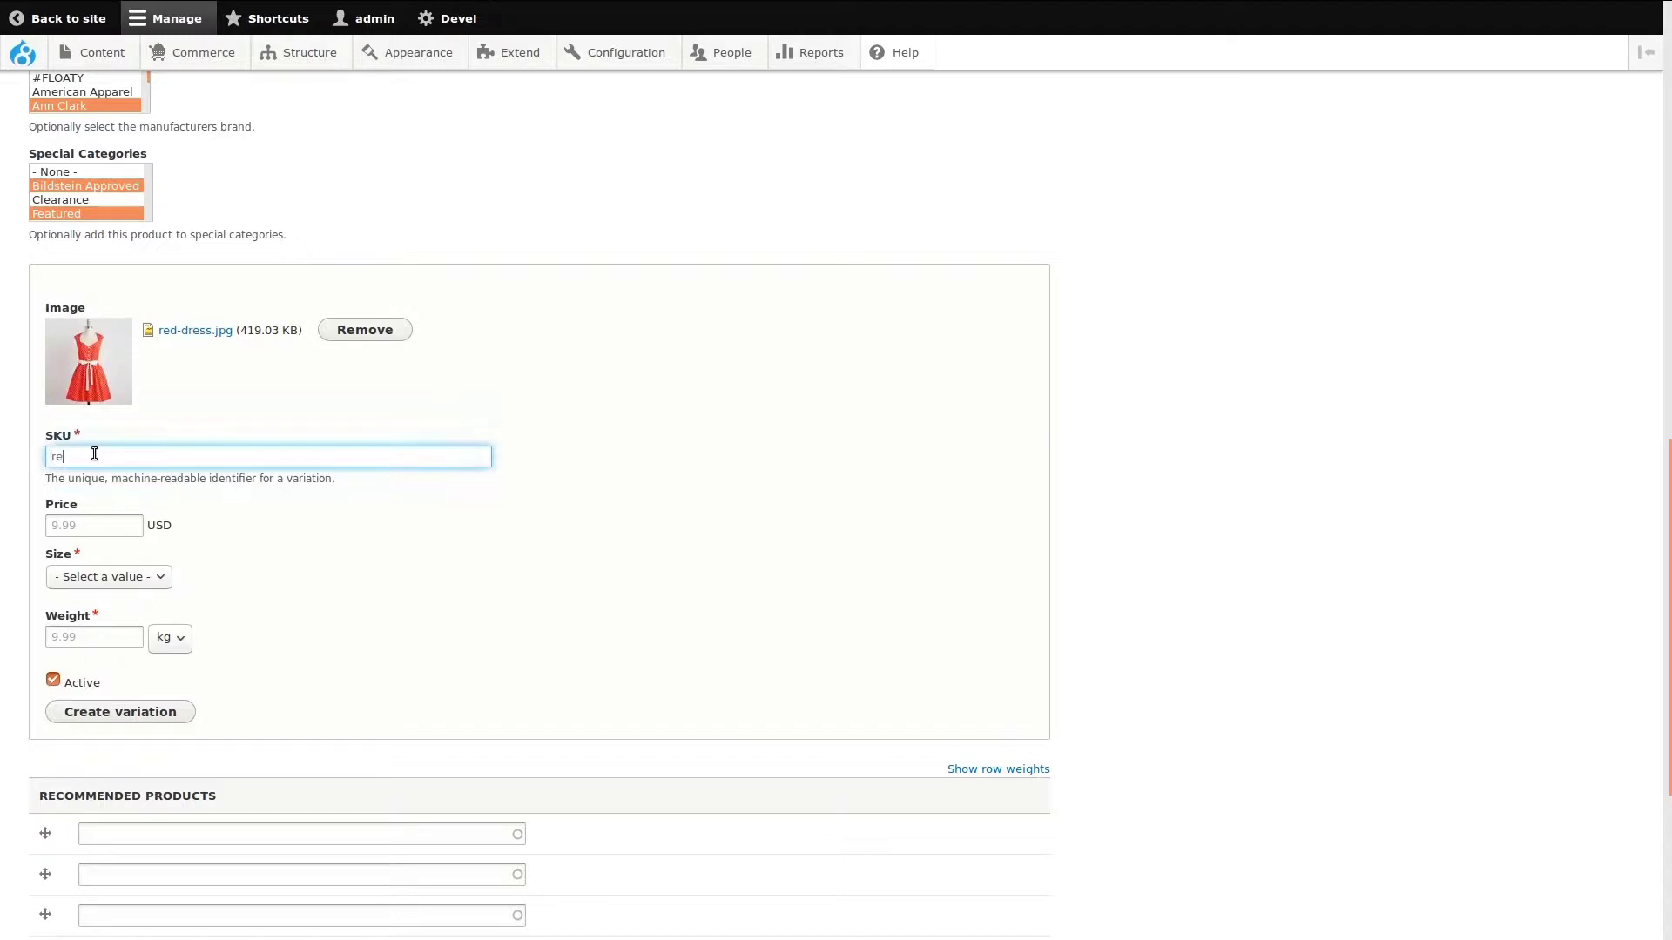
text(d-dress-s)
click(87, 525)
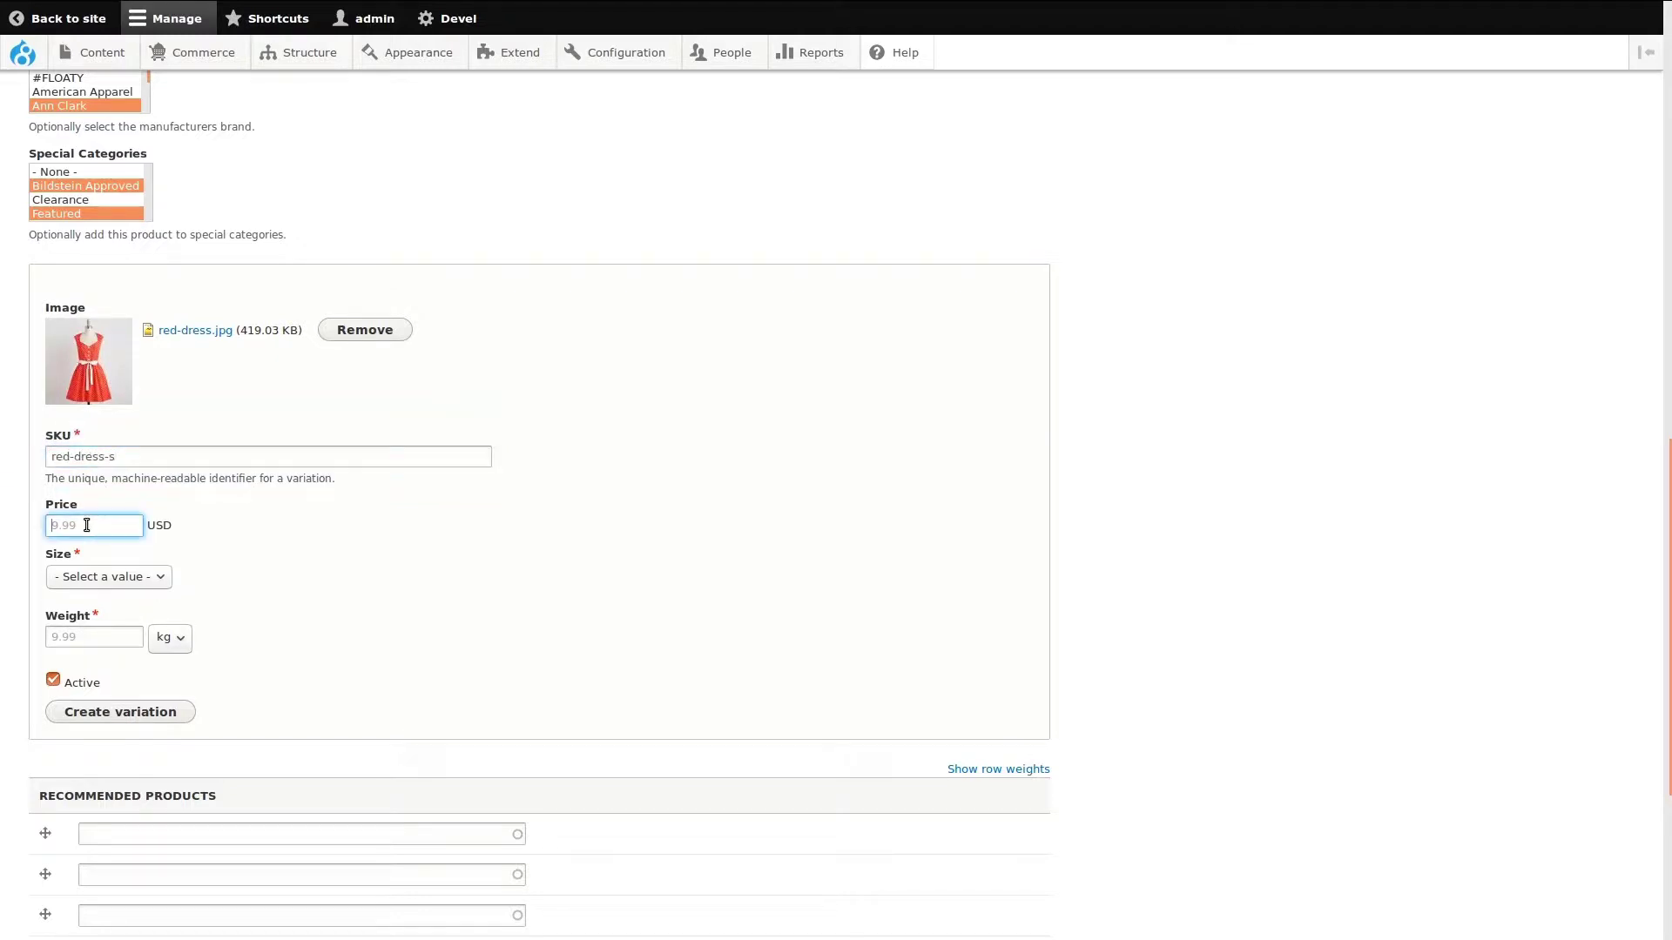
text(39)
click(96, 578)
click(86, 612)
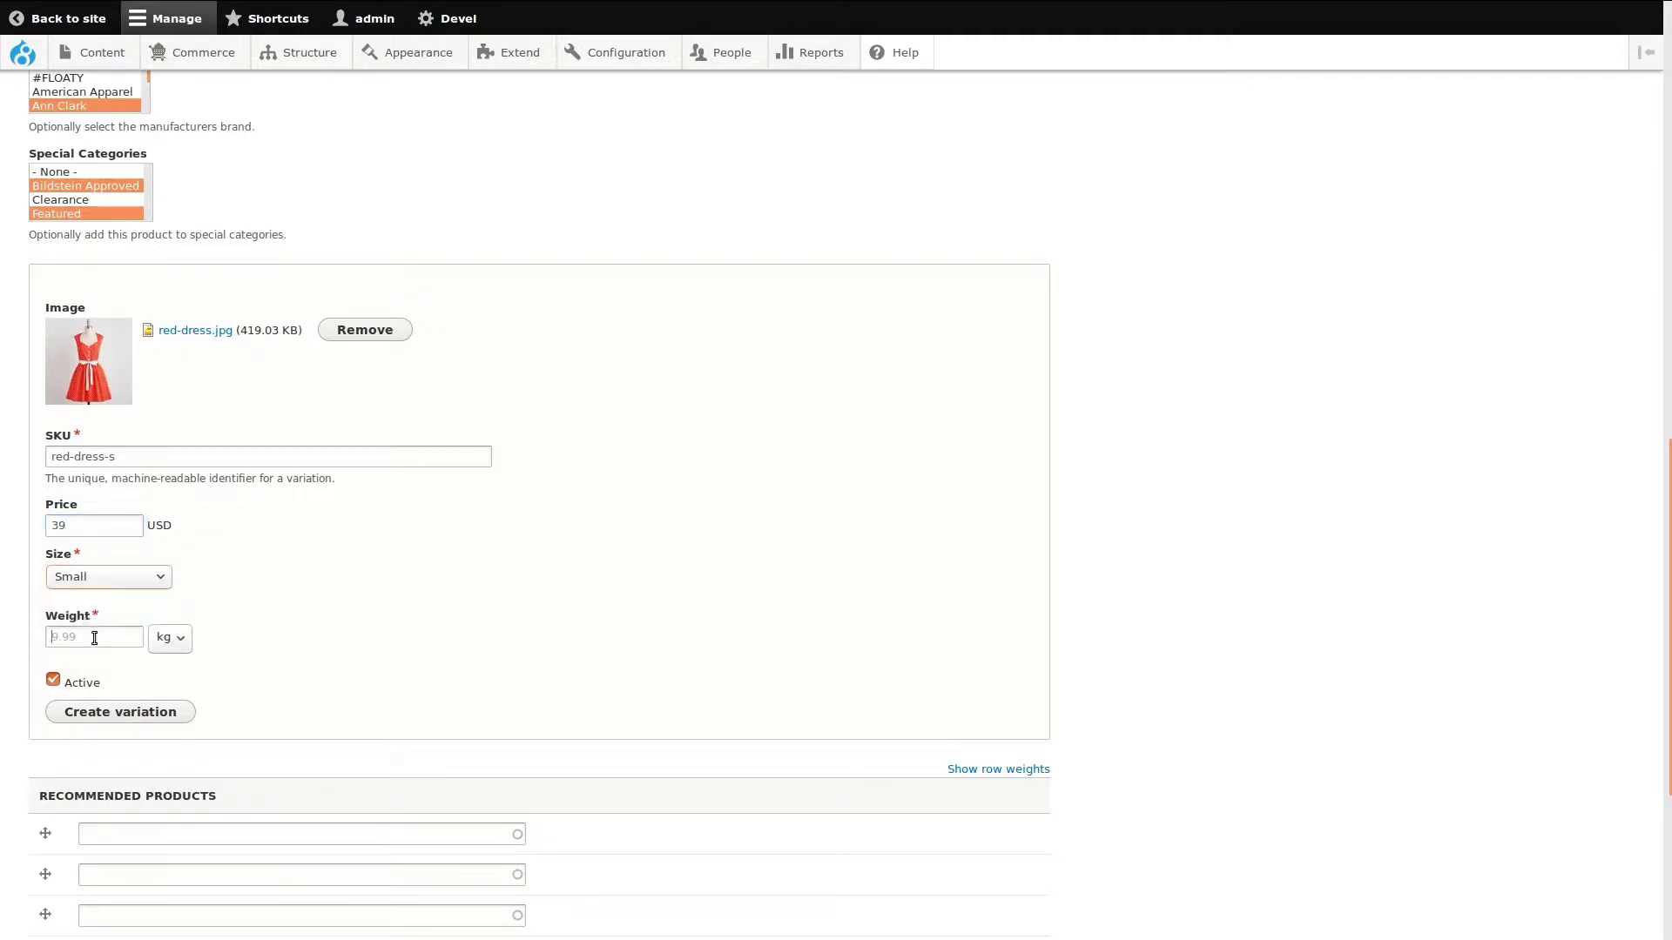
click(91, 639)
text(.5)
click(115, 713)
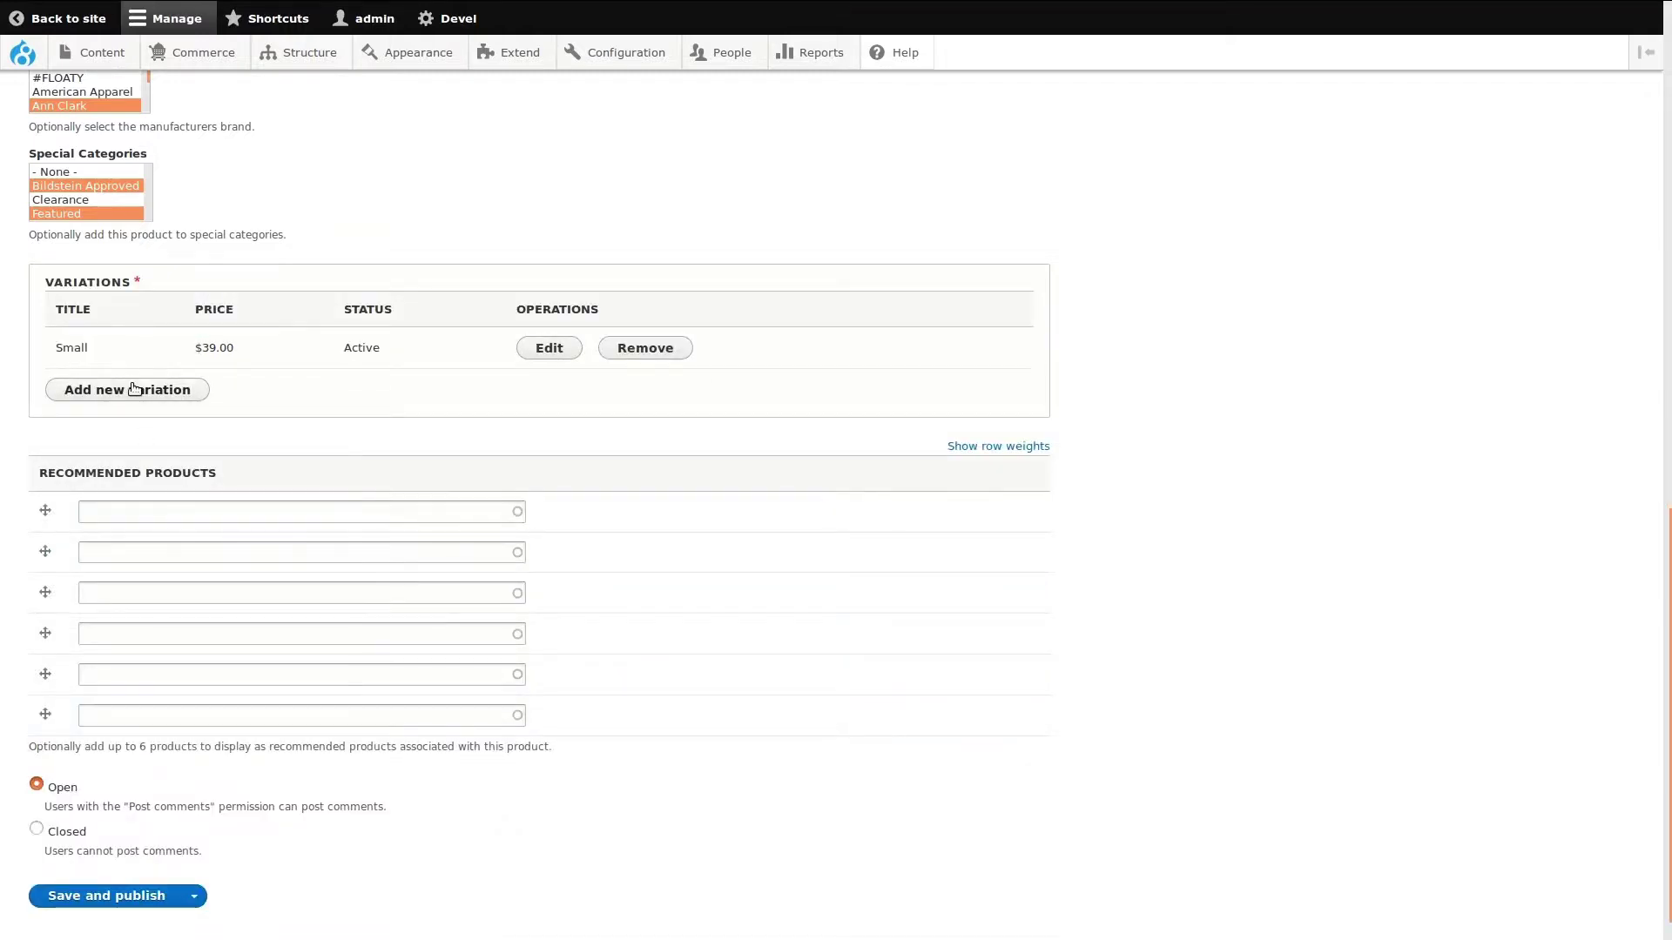
Start a new variation and attach red-dress.jpg, replacing the wrongly attached radios_3.png
click(132, 388)
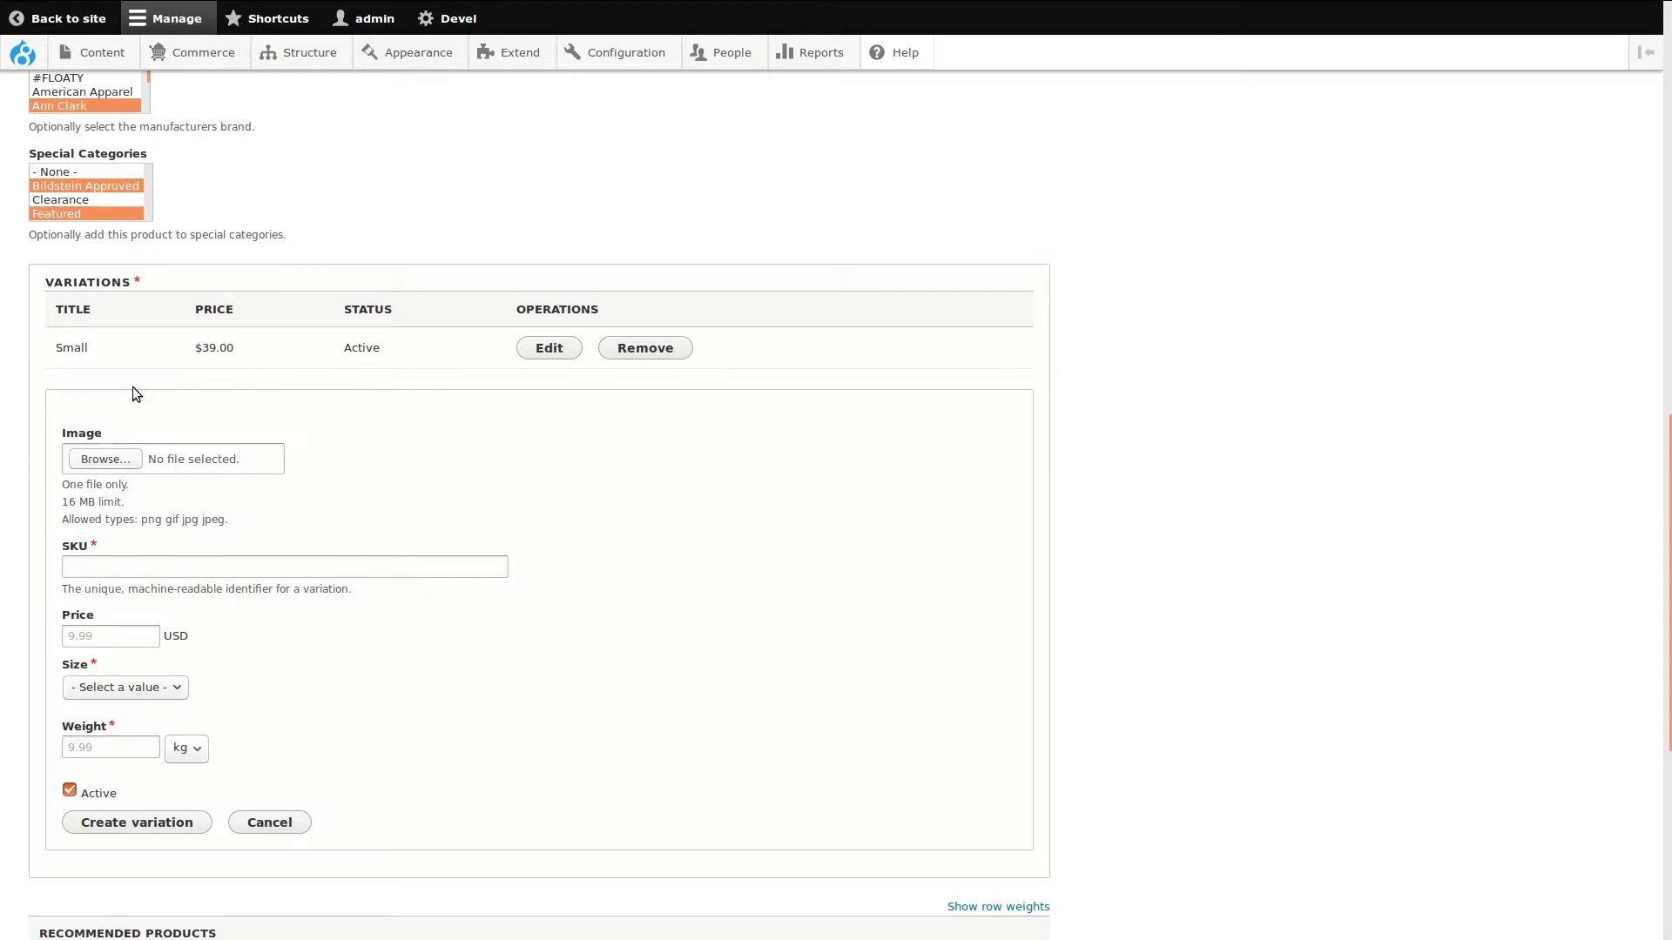
click(106, 459)
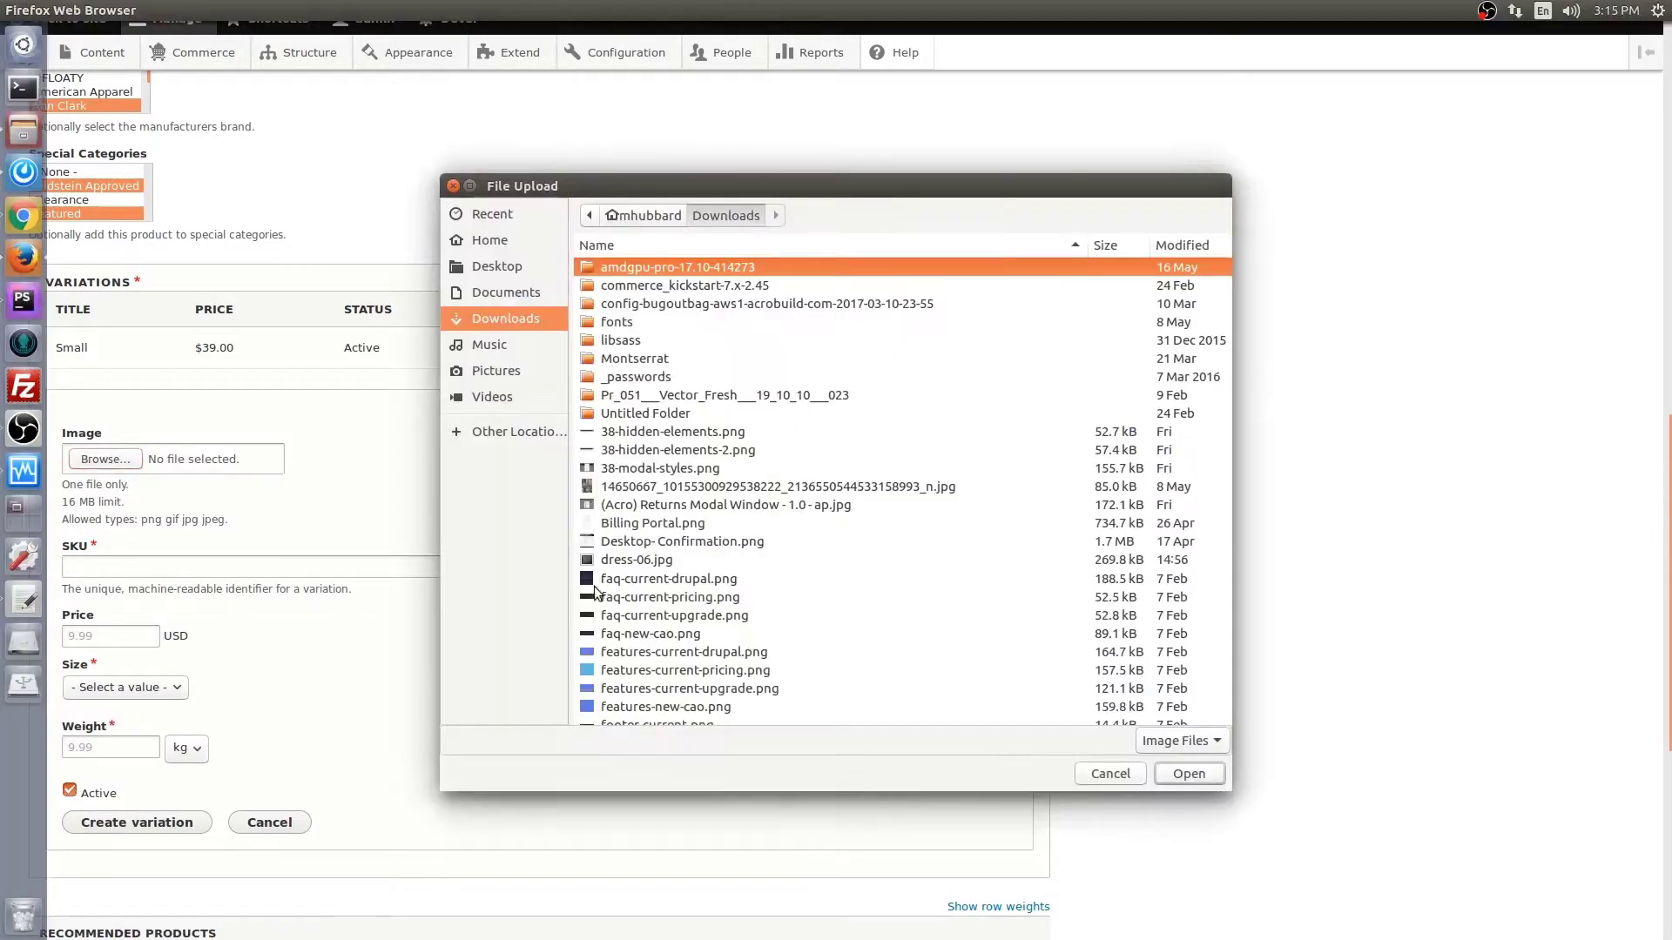
scroll(776, 625, down, 10)
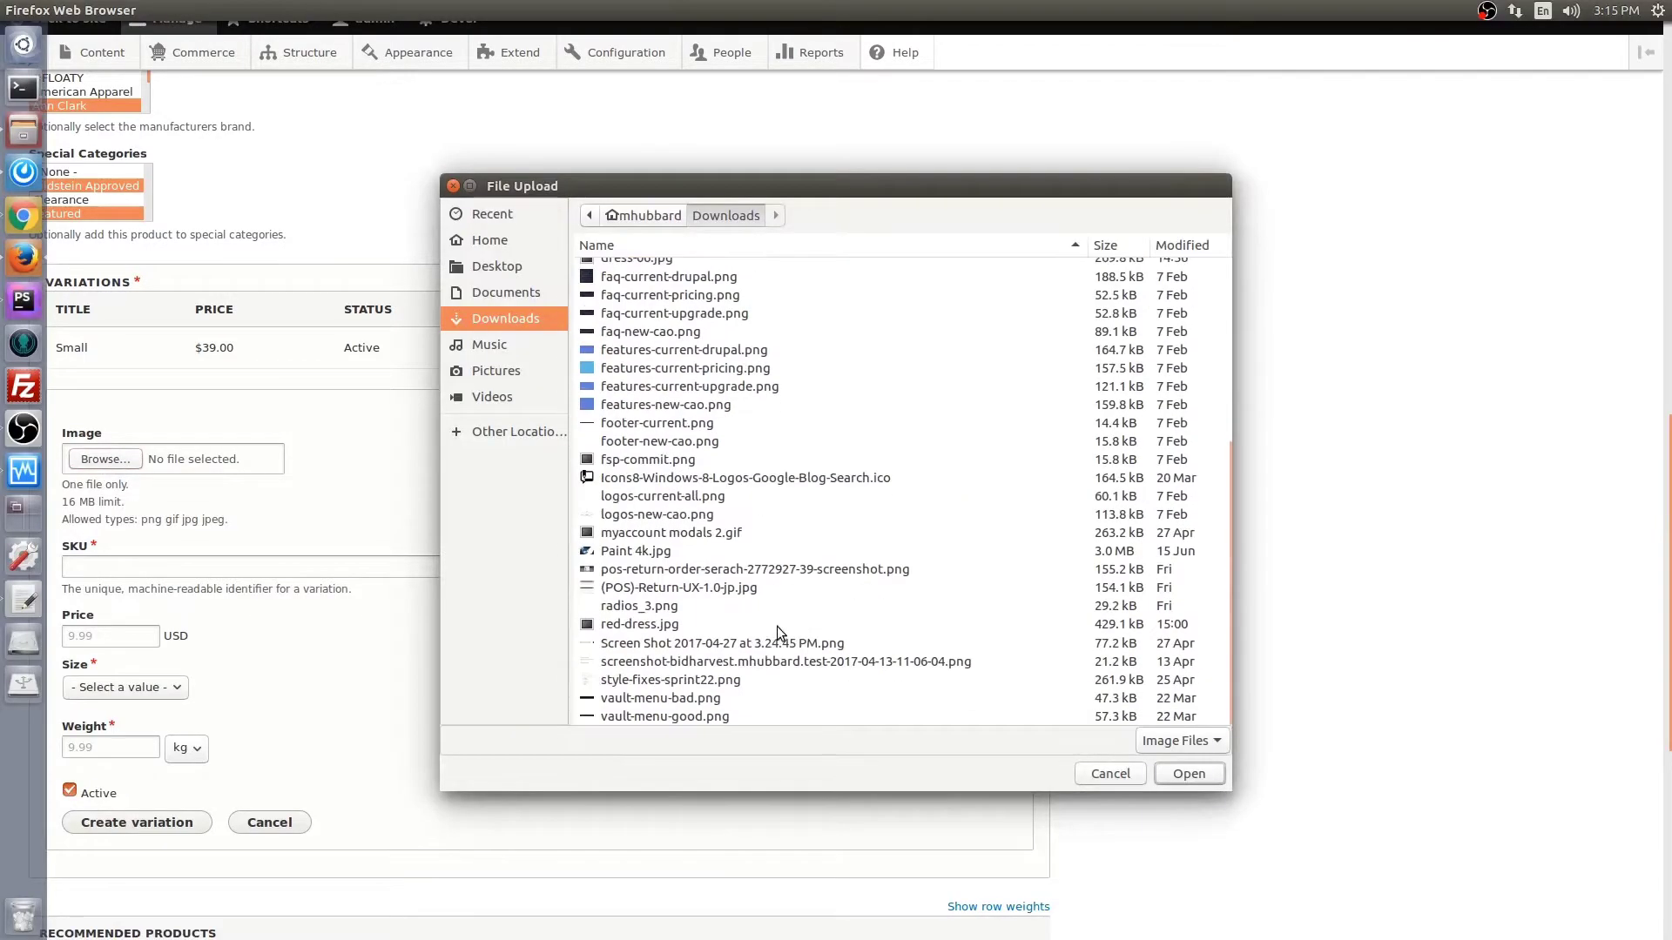
double_click(620, 612)
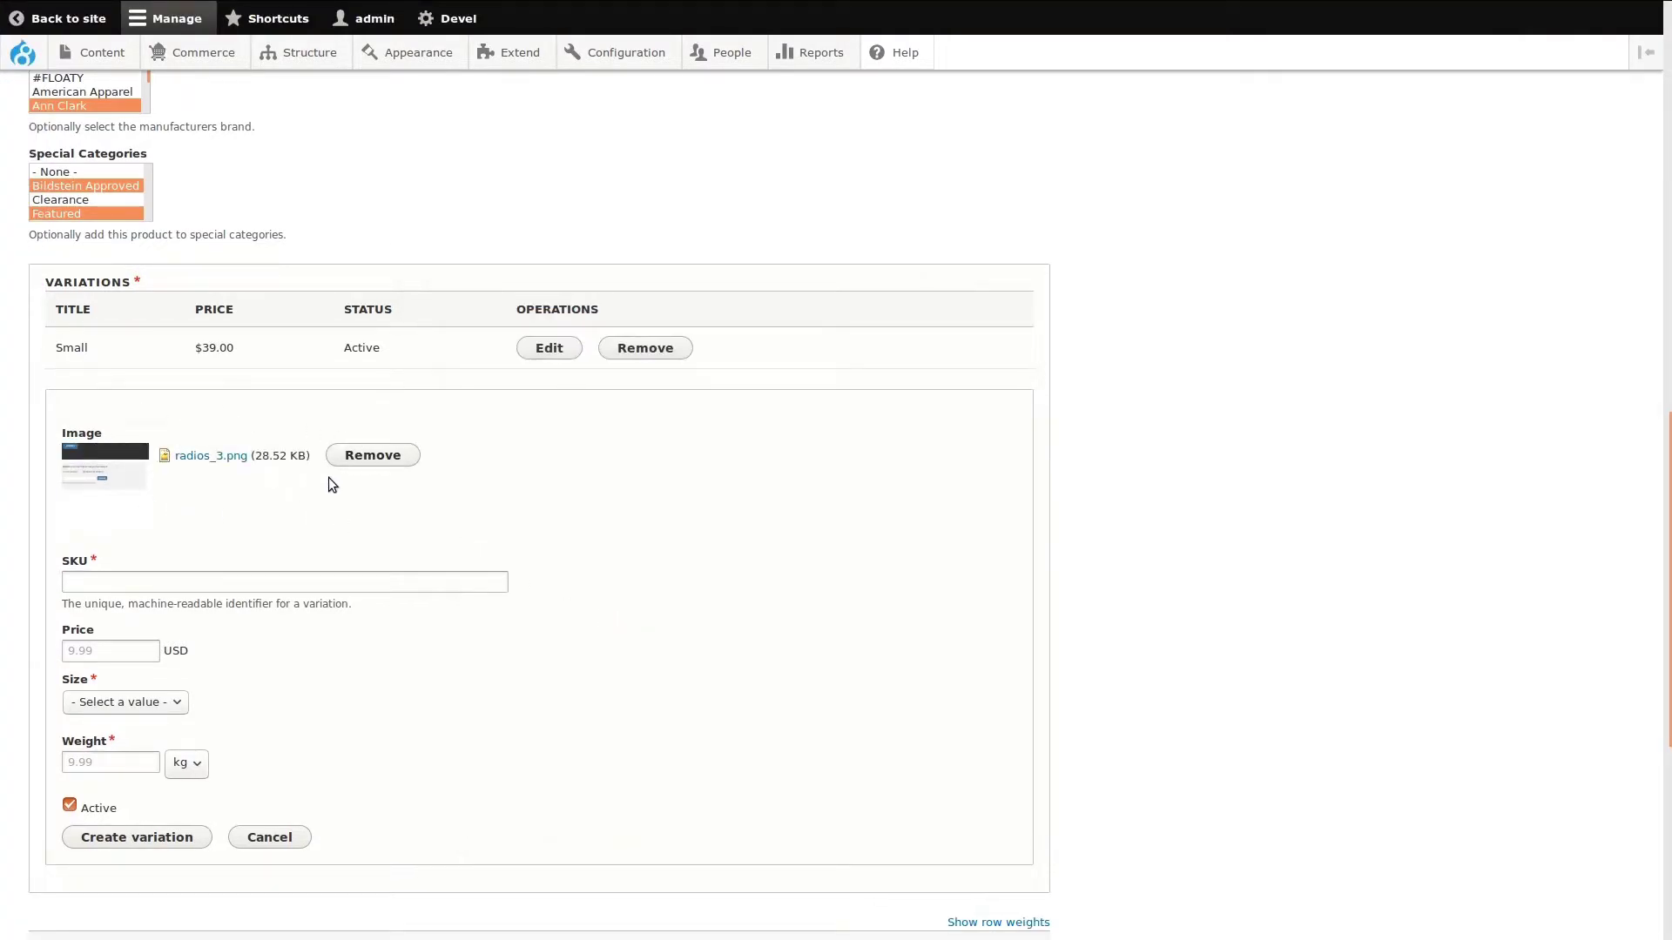
click(365, 460)
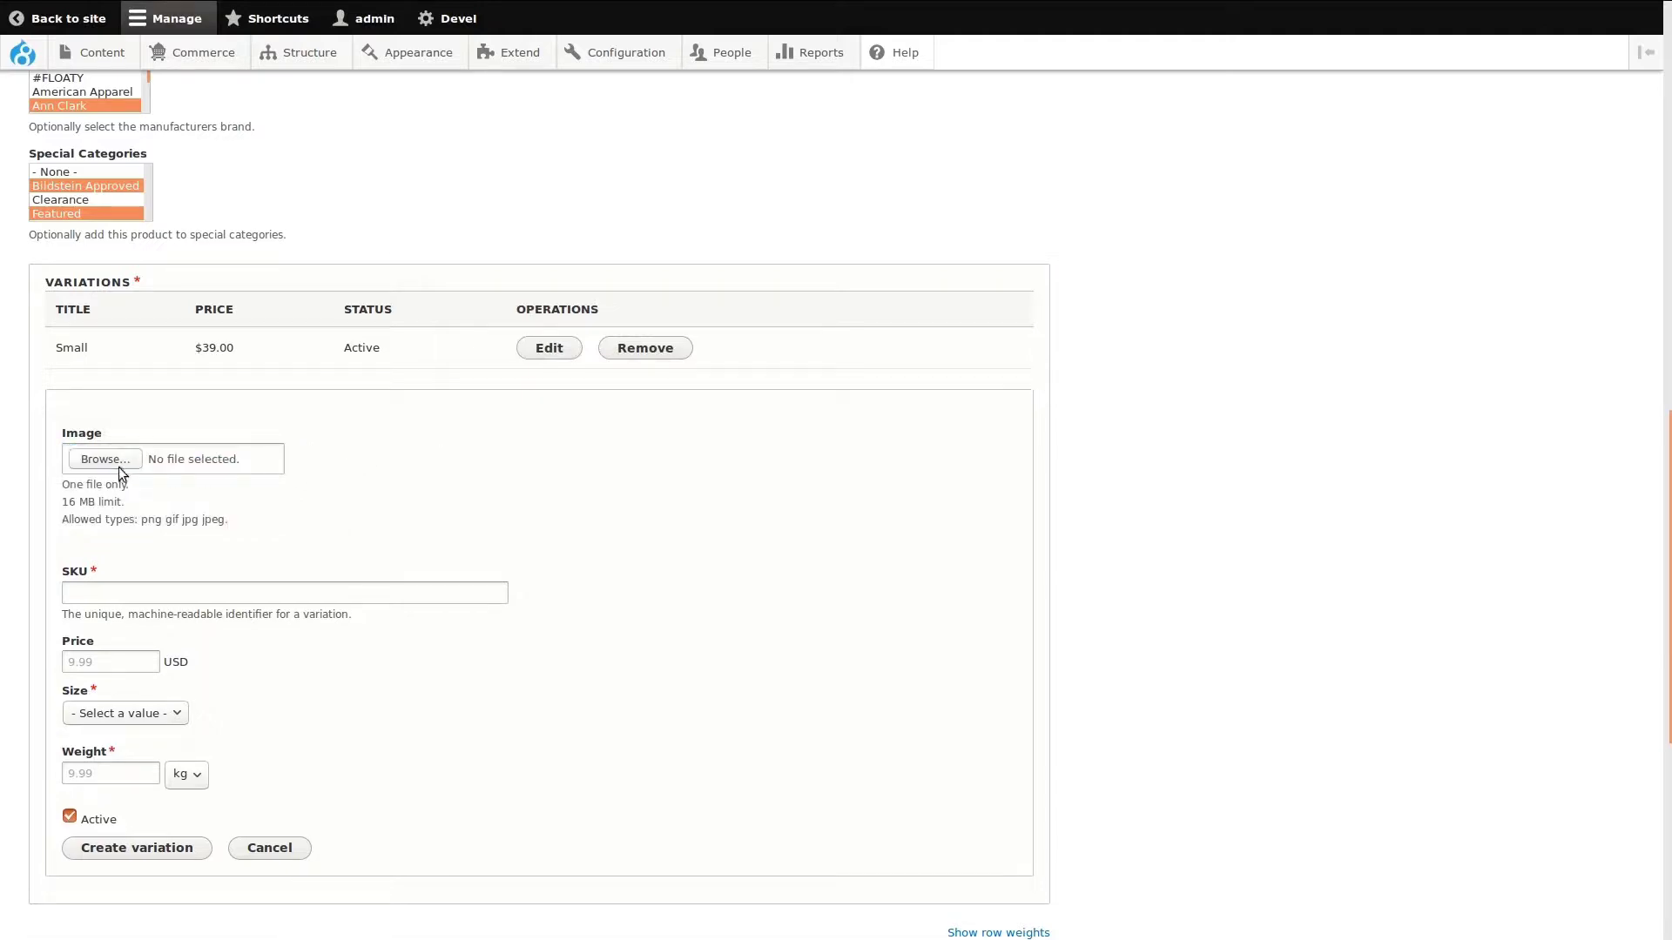
click(104, 459)
scroll(675, 627, down, 5)
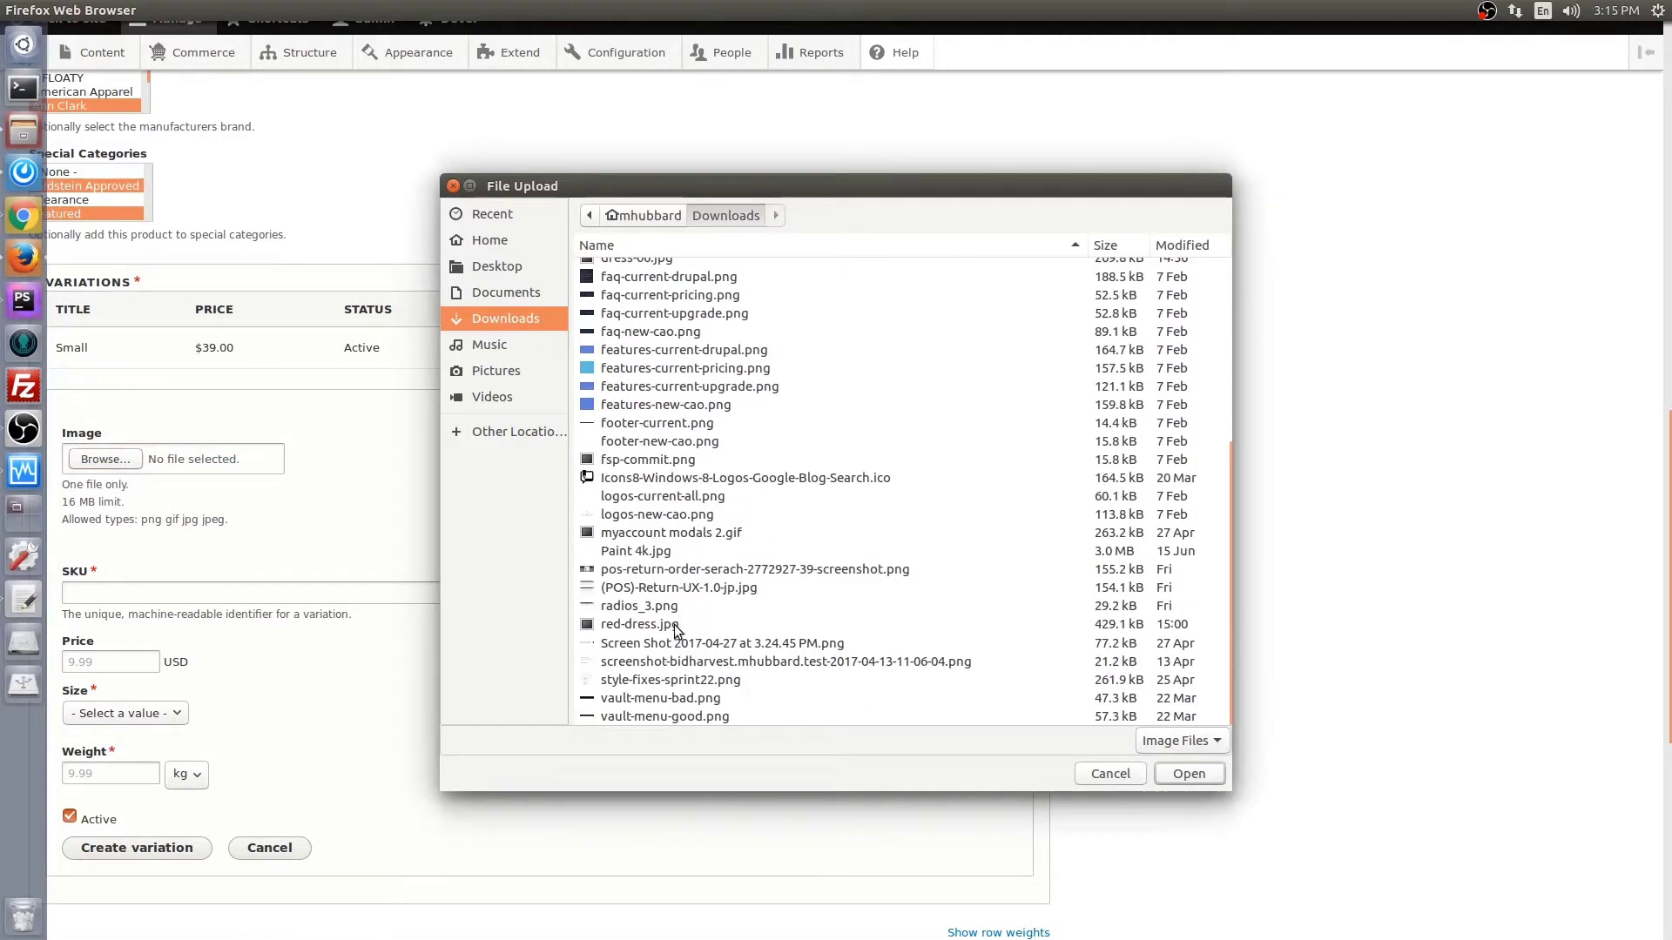
double_click(634, 620)
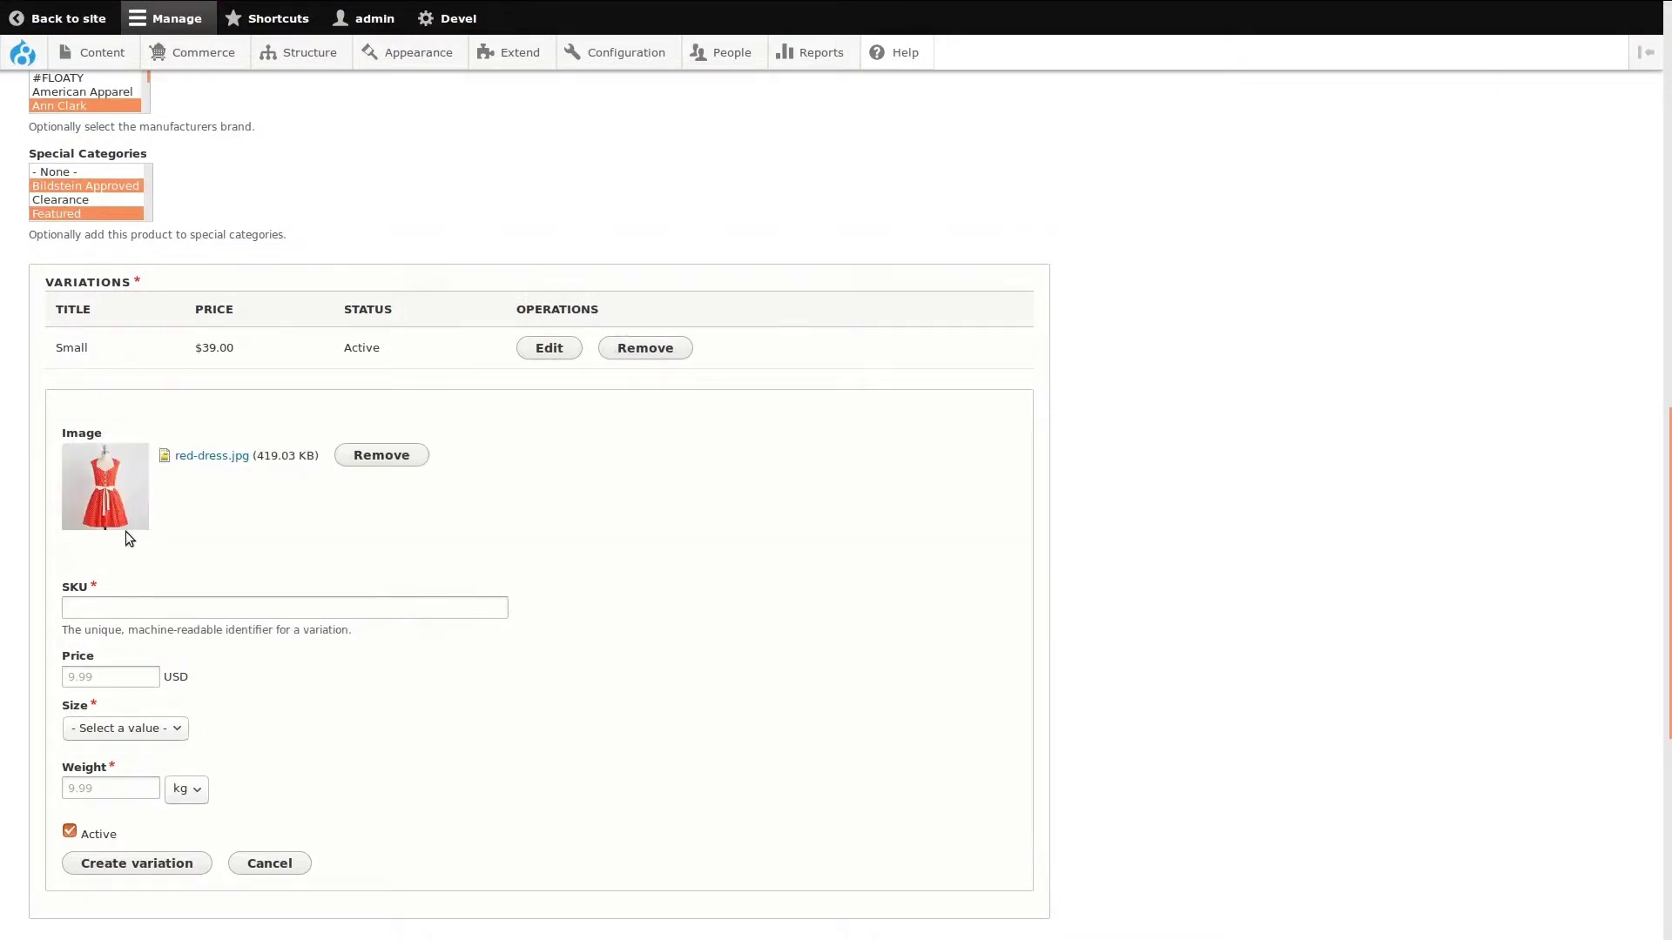
Create the variation with SKU red-dress-m, price 39, size Medium and weight .5
click(126, 607)
text(red-d)
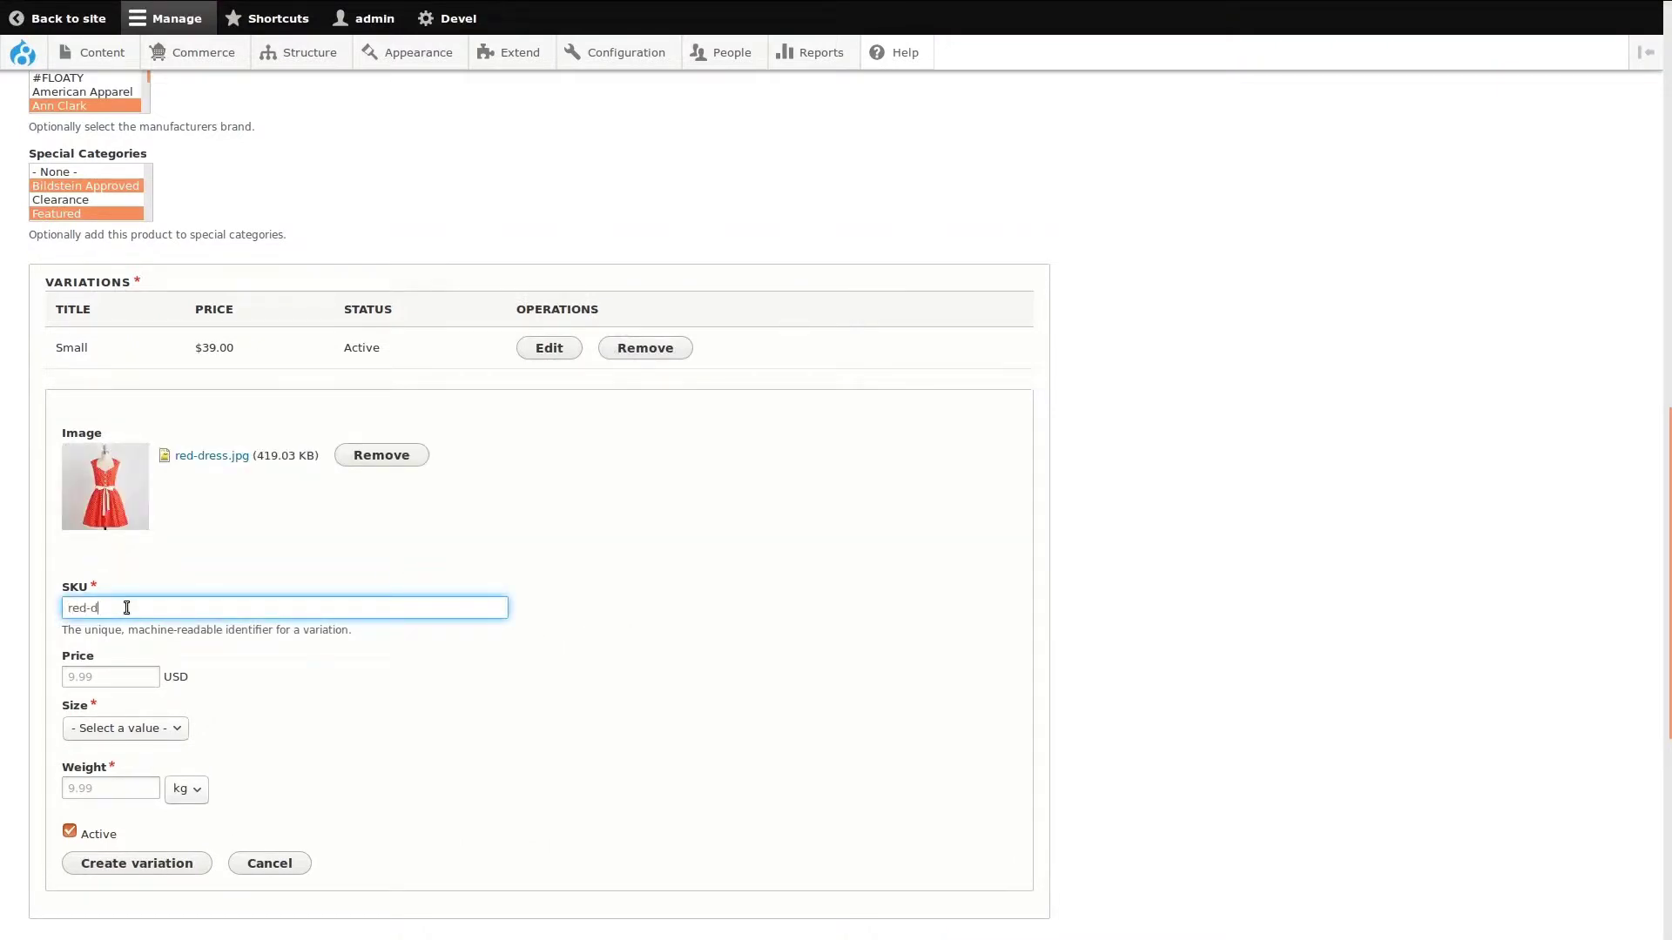
text(ress-m)
click(123, 672)
text(39)
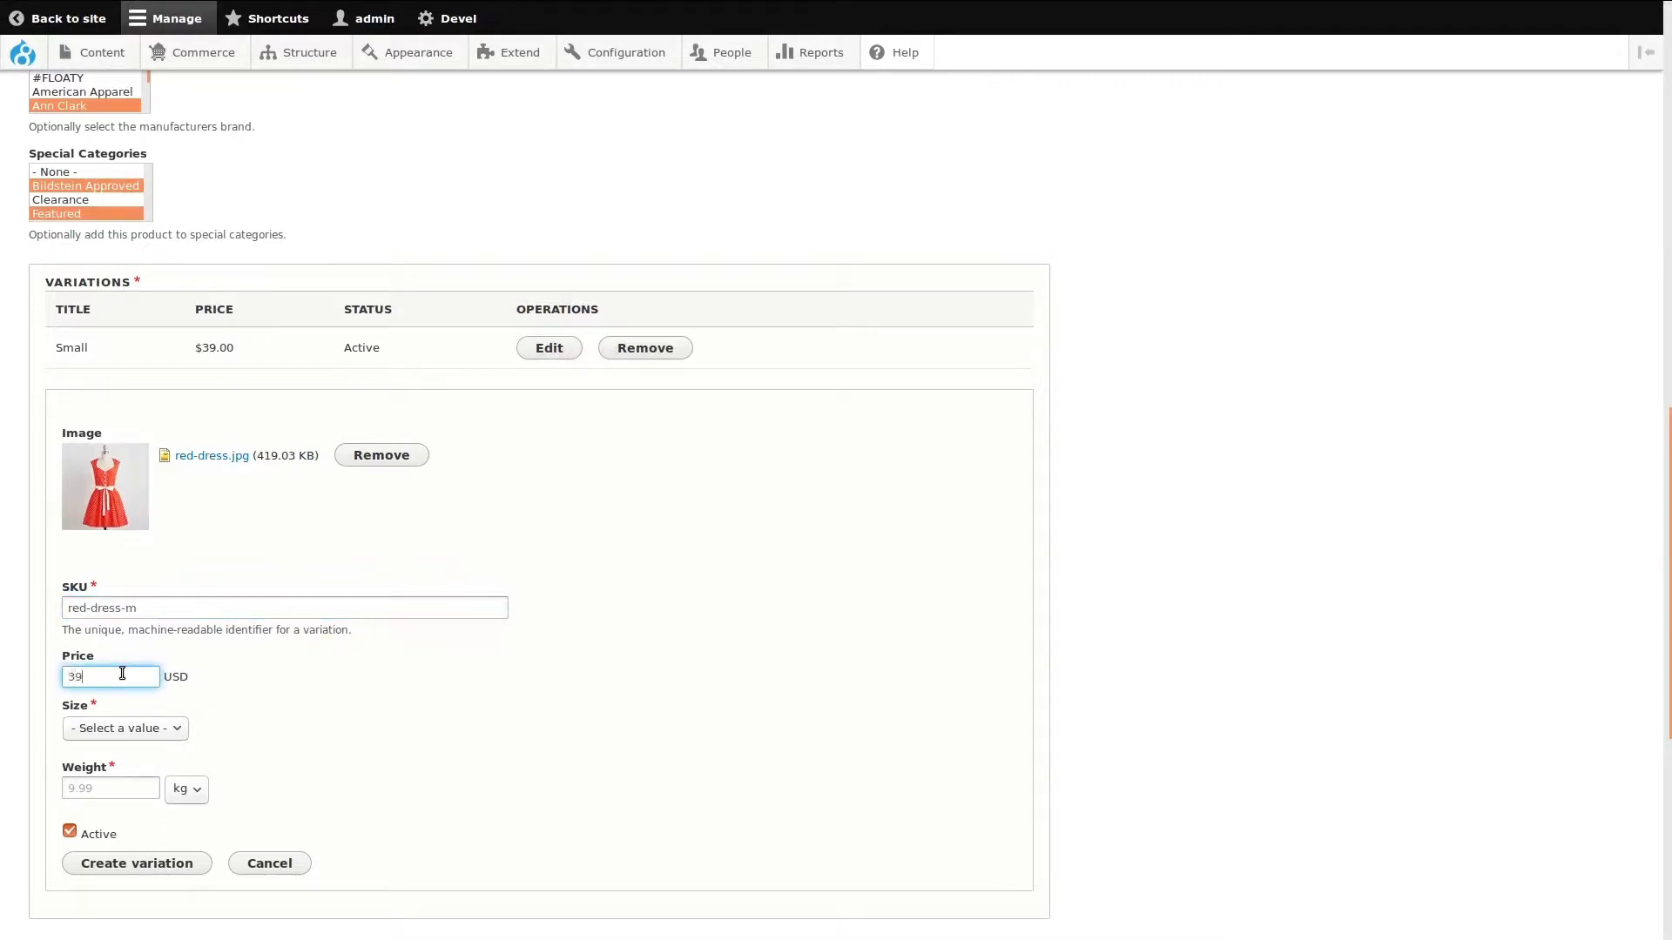
click(132, 728)
click(123, 777)
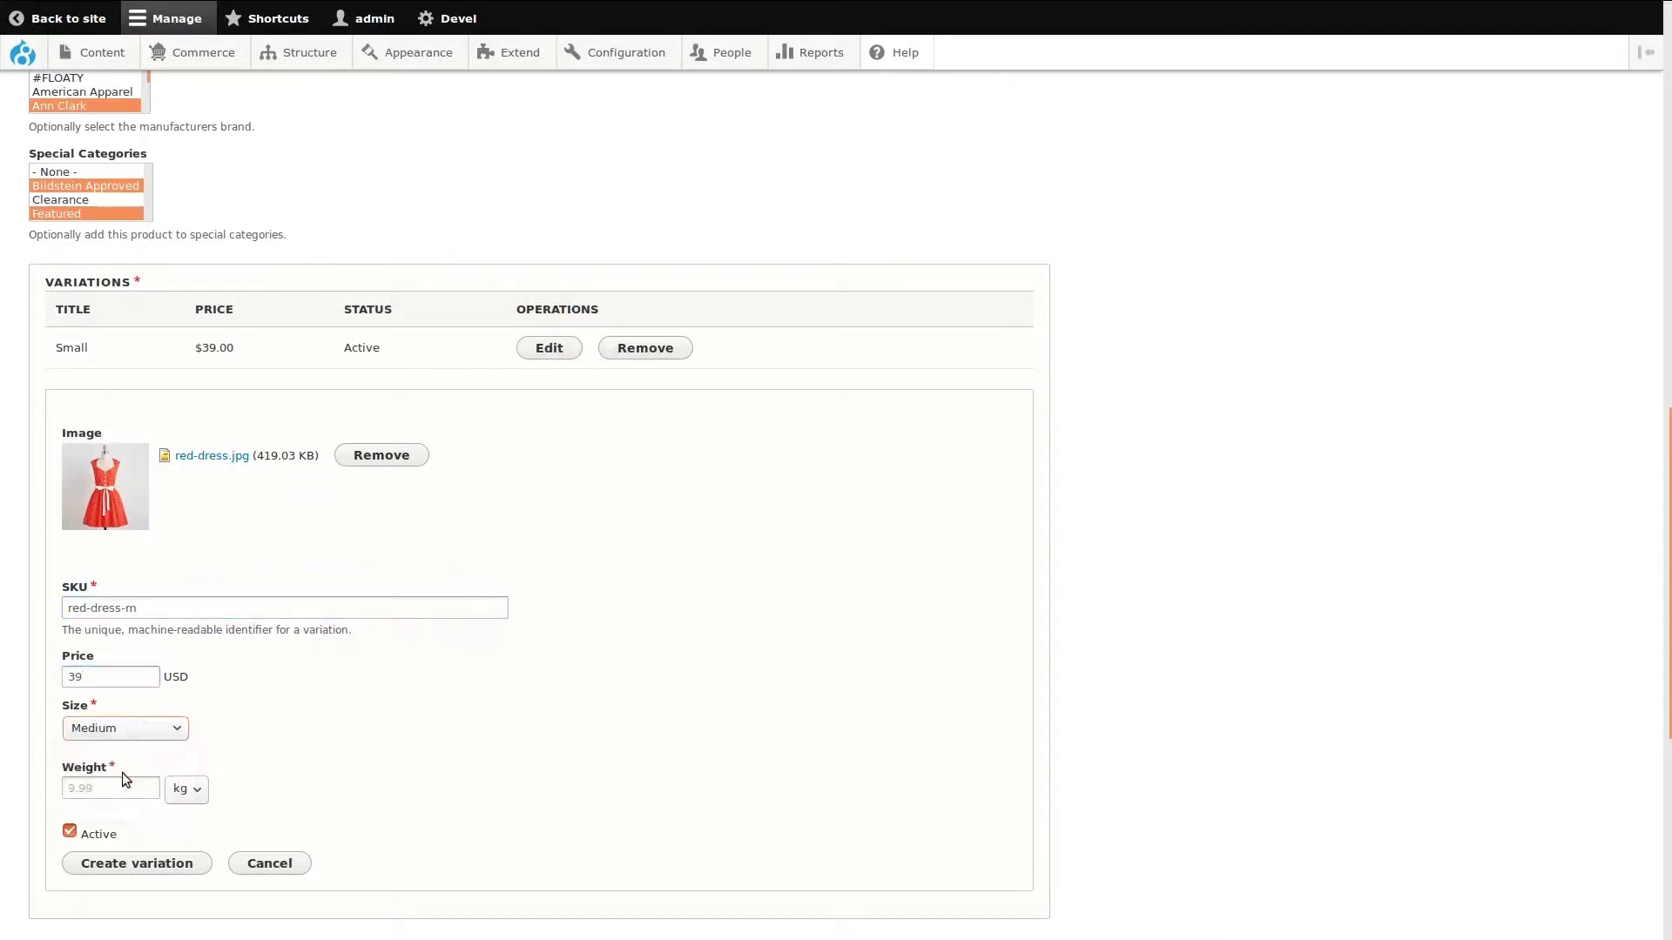
click(127, 787)
text(.5)
click(140, 862)
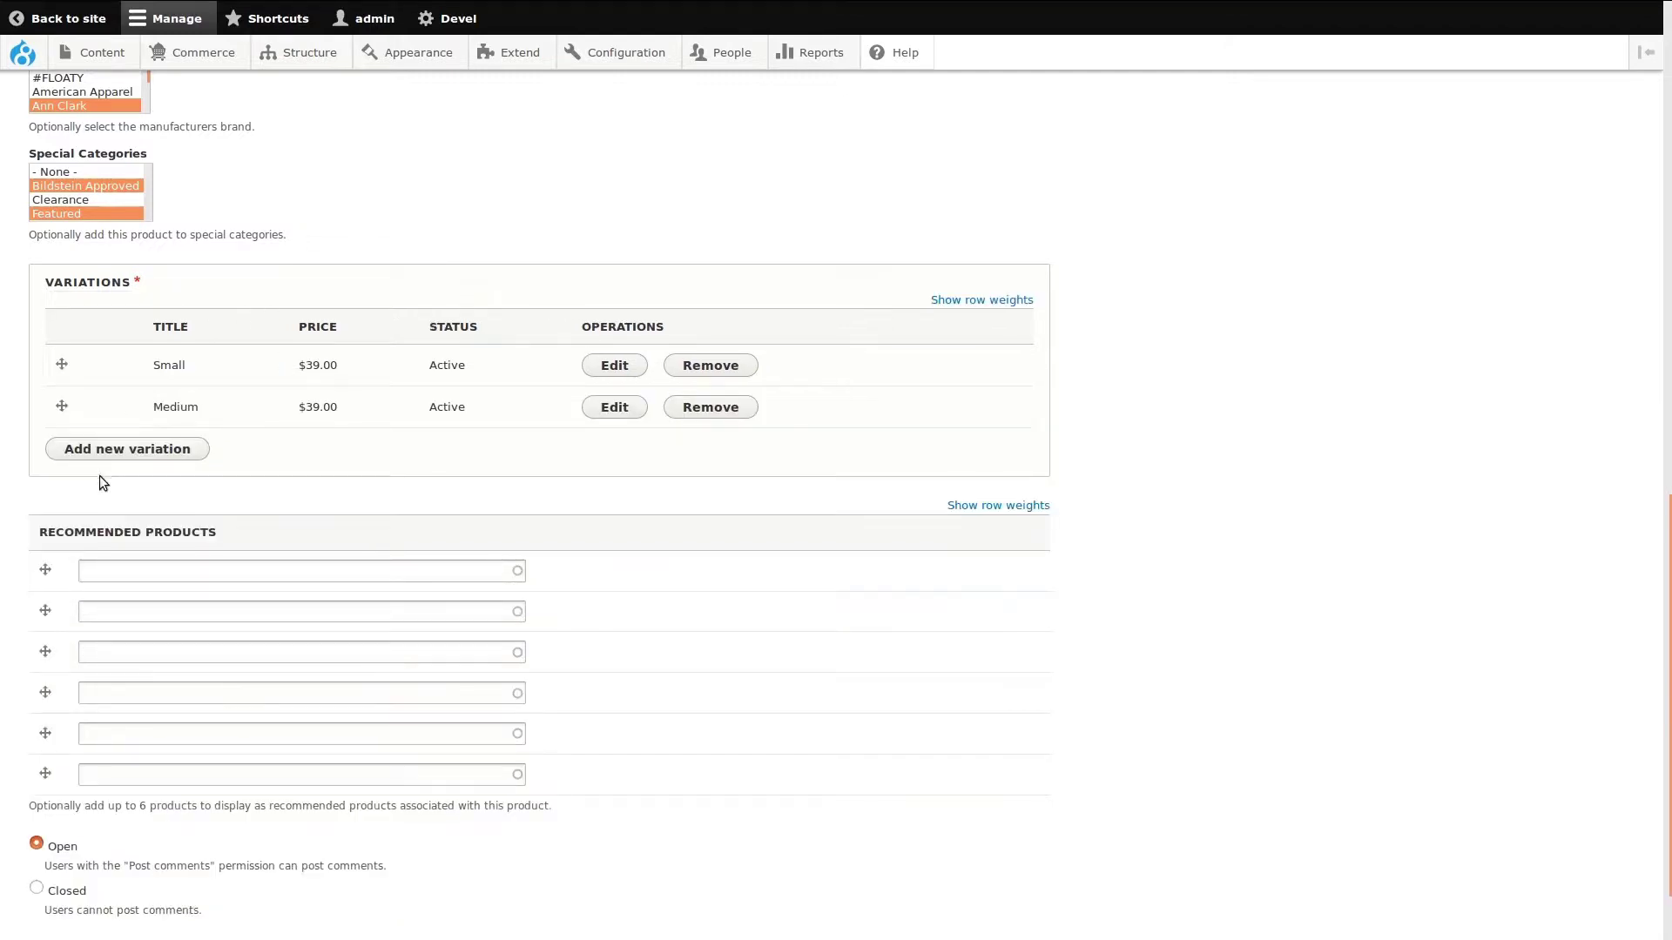
click(109, 450)
Attach red-dress.jpg from the downloads as the new variation's image
click(105, 518)
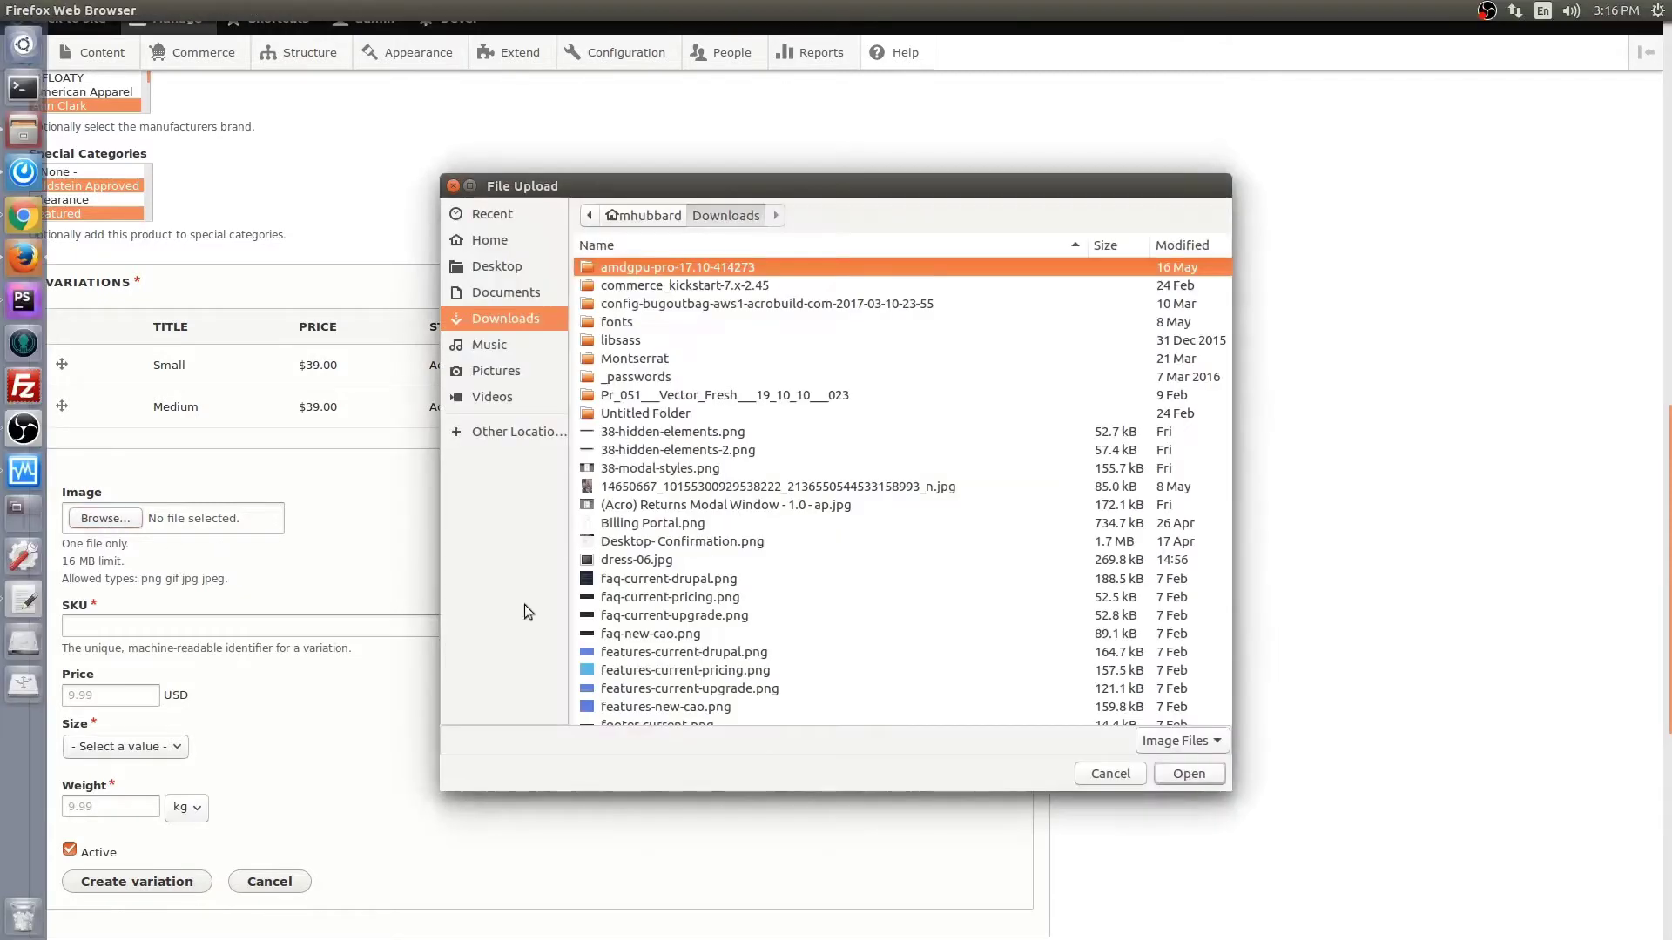
scroll(690, 557, down, 5)
click(634, 625)
double_click(633, 625)
Create the variation with SKU red-dress-l, price 39, size Large and weight .5
click(118, 638)
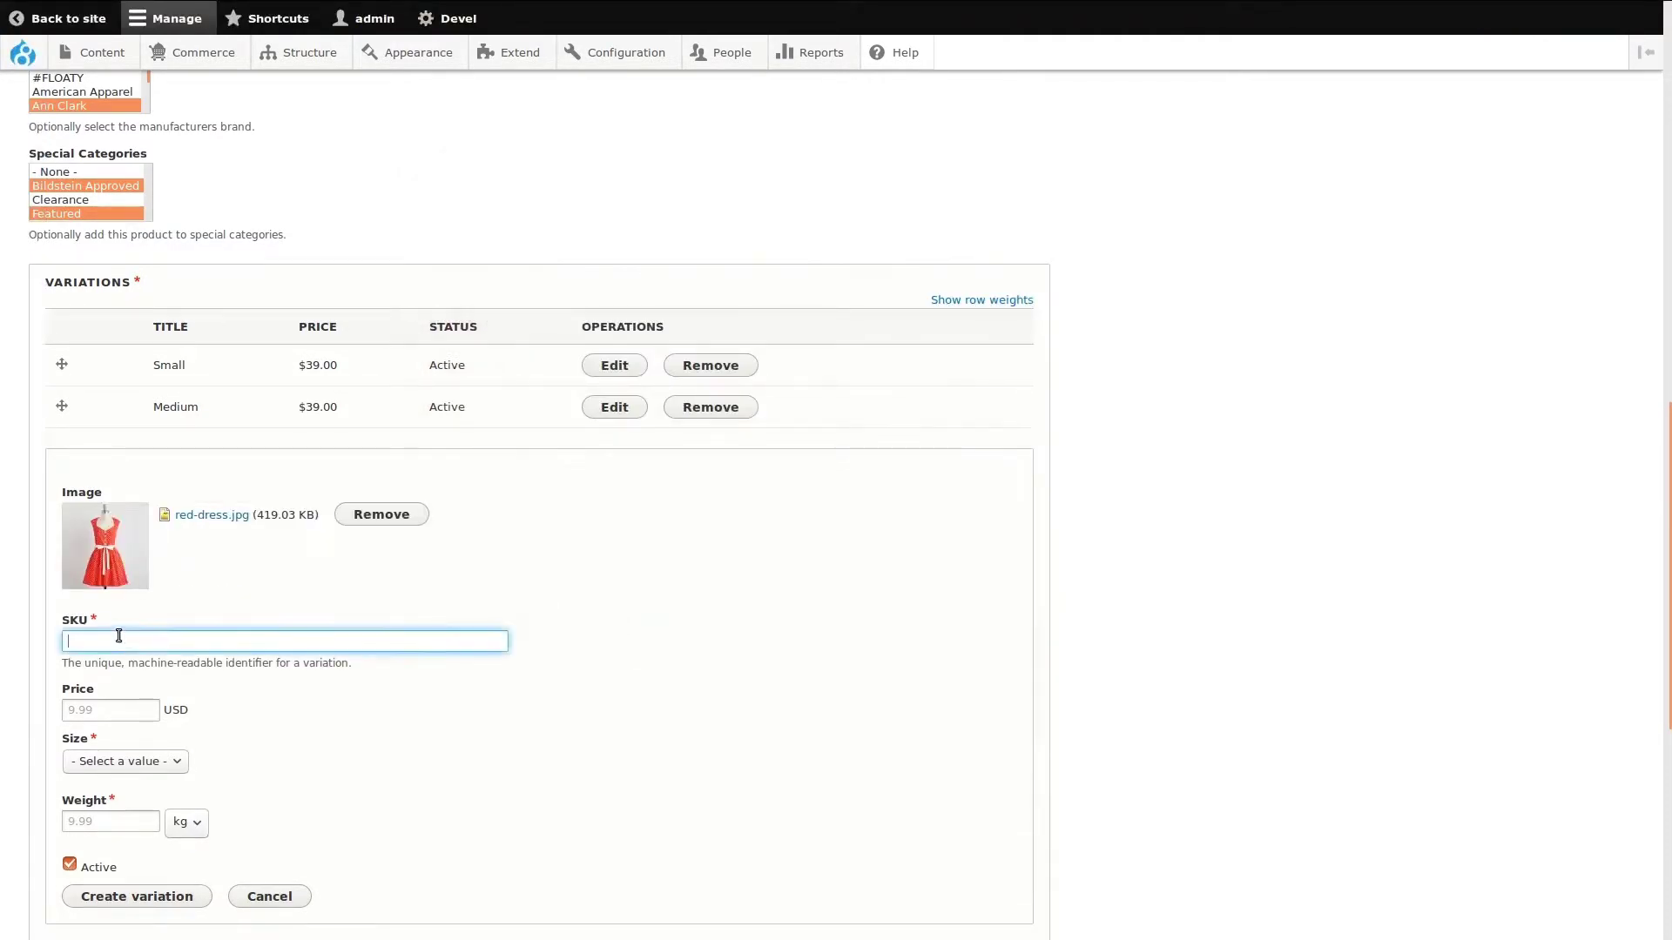
text(red-dress-l)
click(79, 711)
text(39)
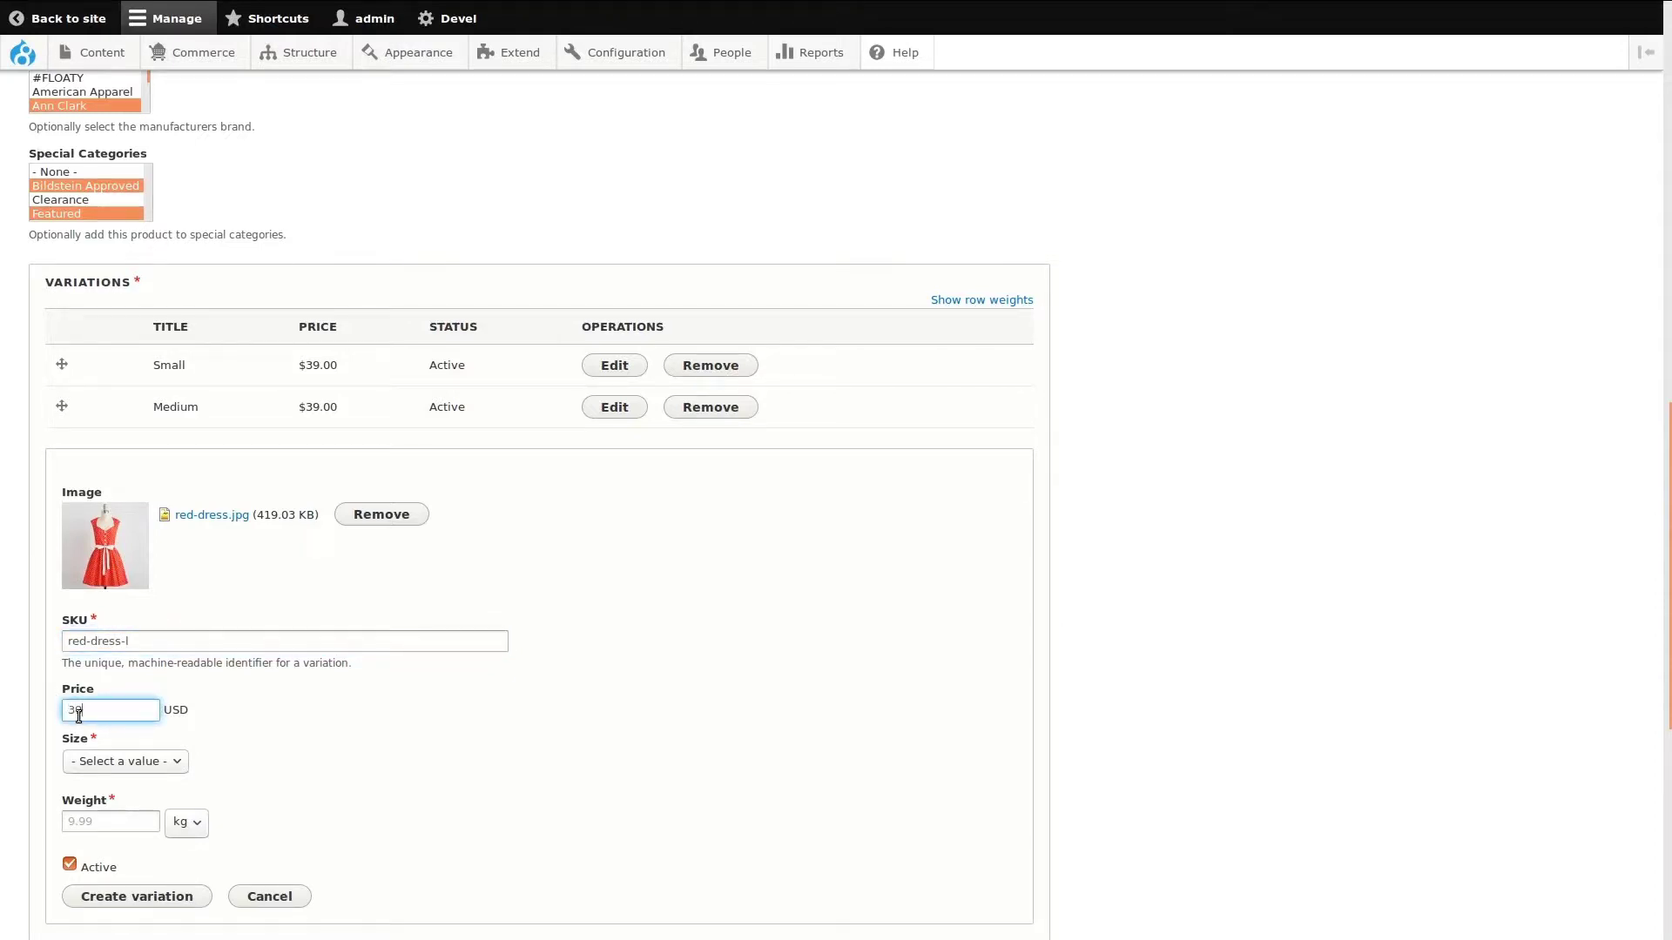
click(106, 764)
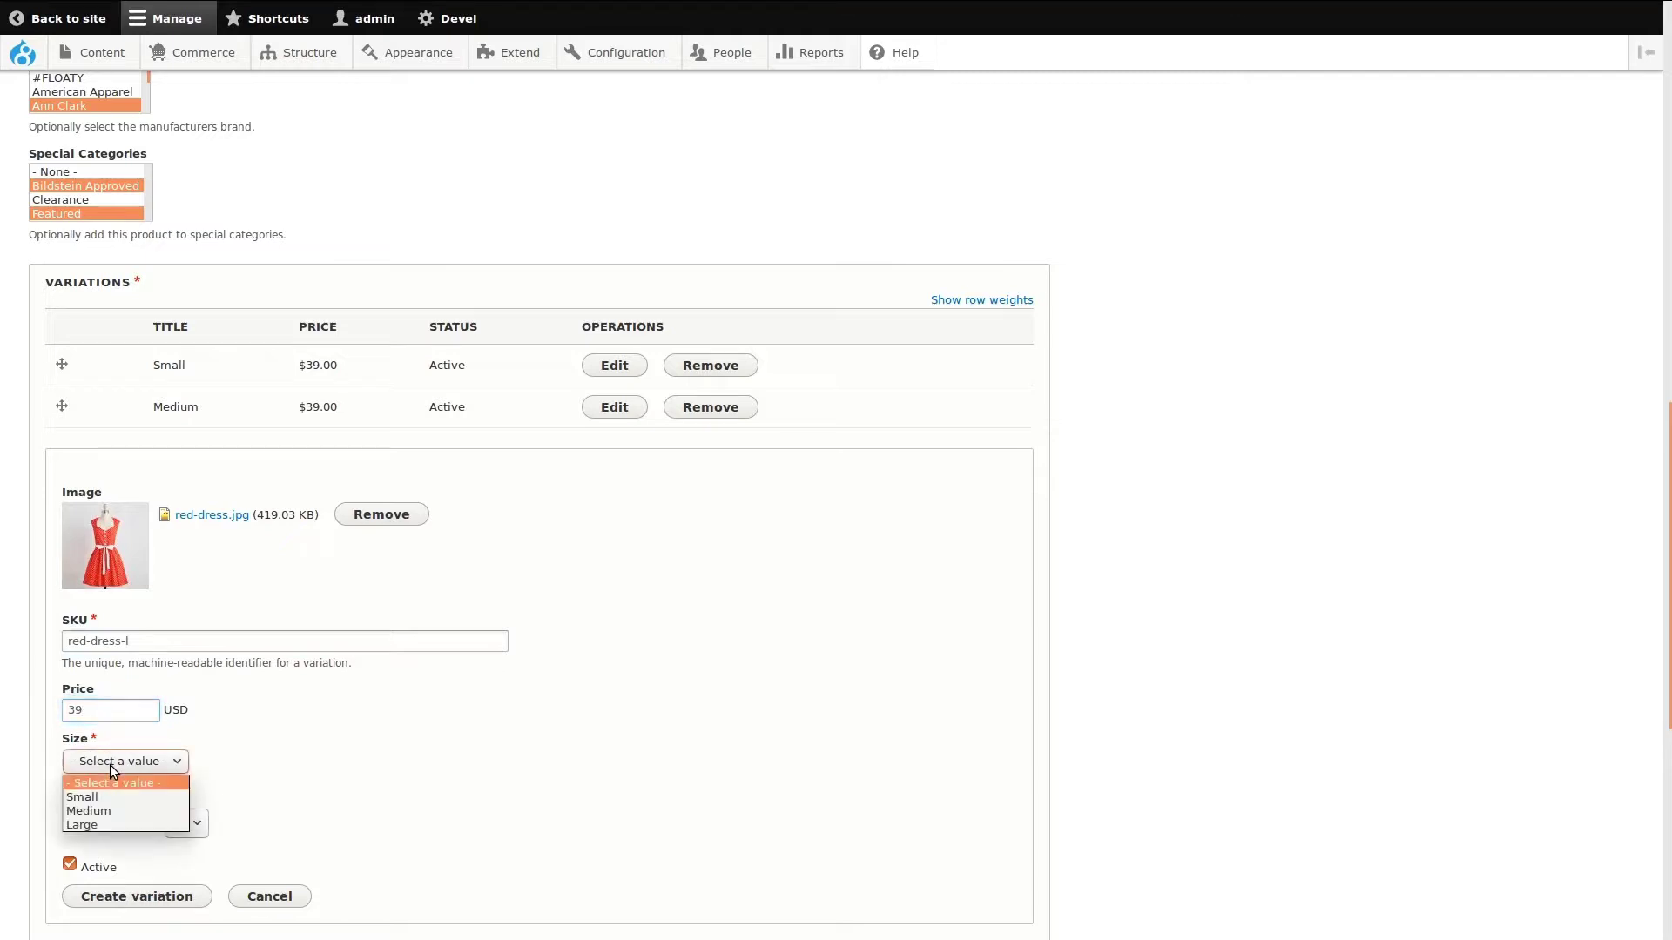
click(108, 822)
click(103, 821)
text(.5)
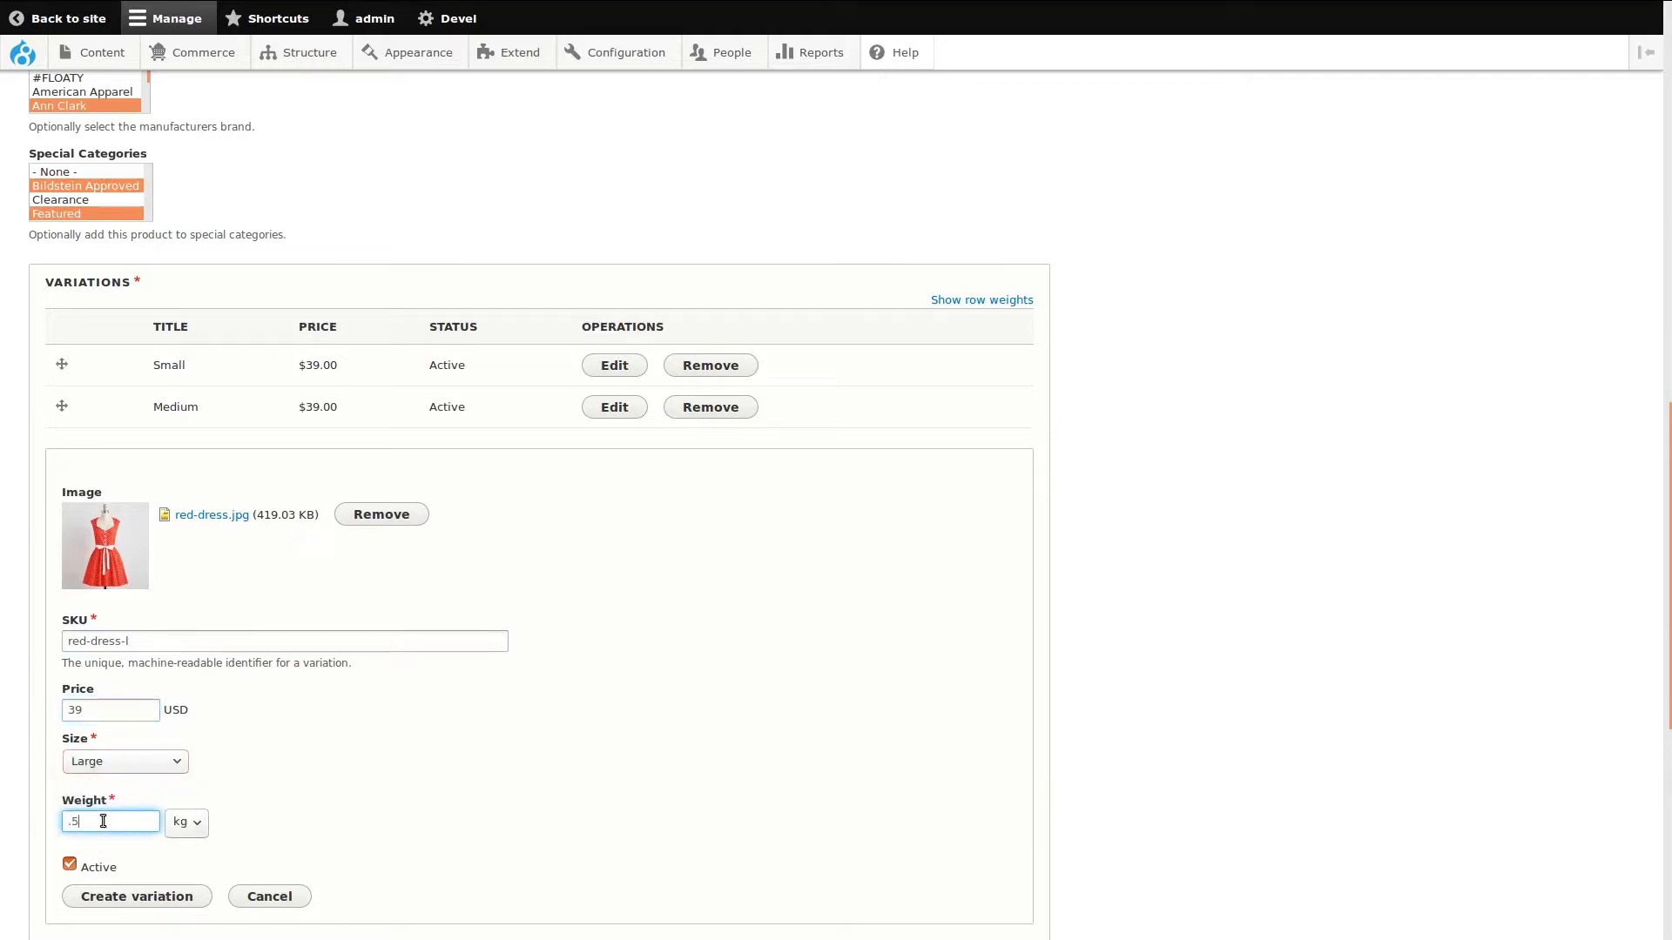
click(128, 896)
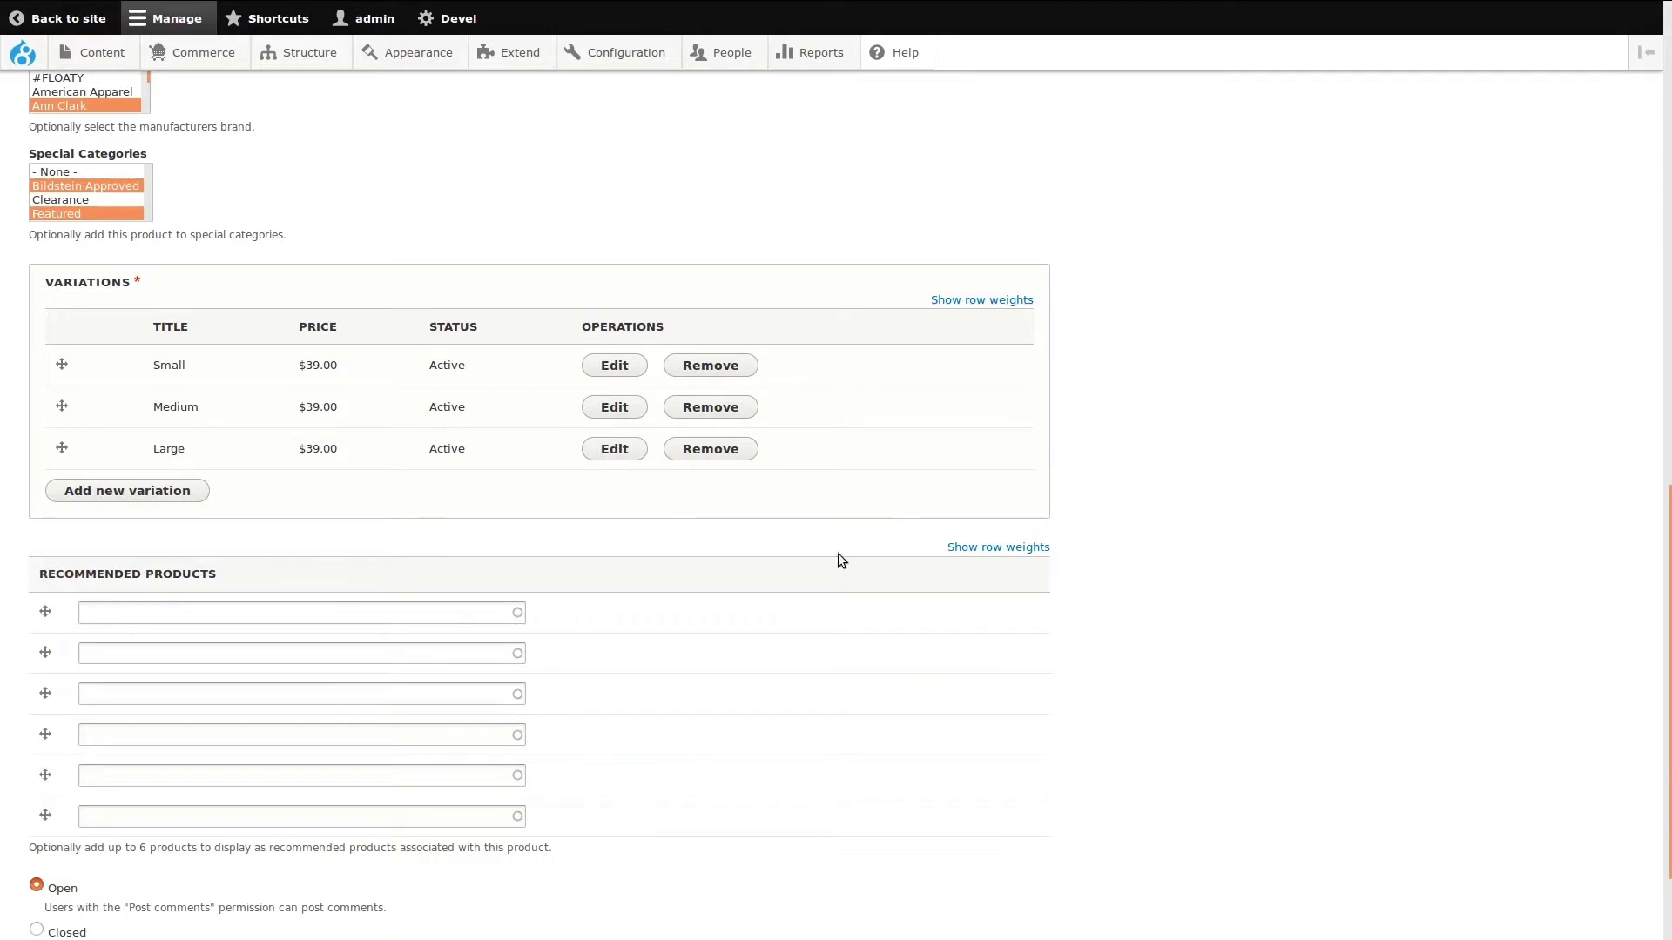
Recommend the Retro Style High-Waisted Floral Print Dress and save the product as published
scroll(828, 796, down, 2)
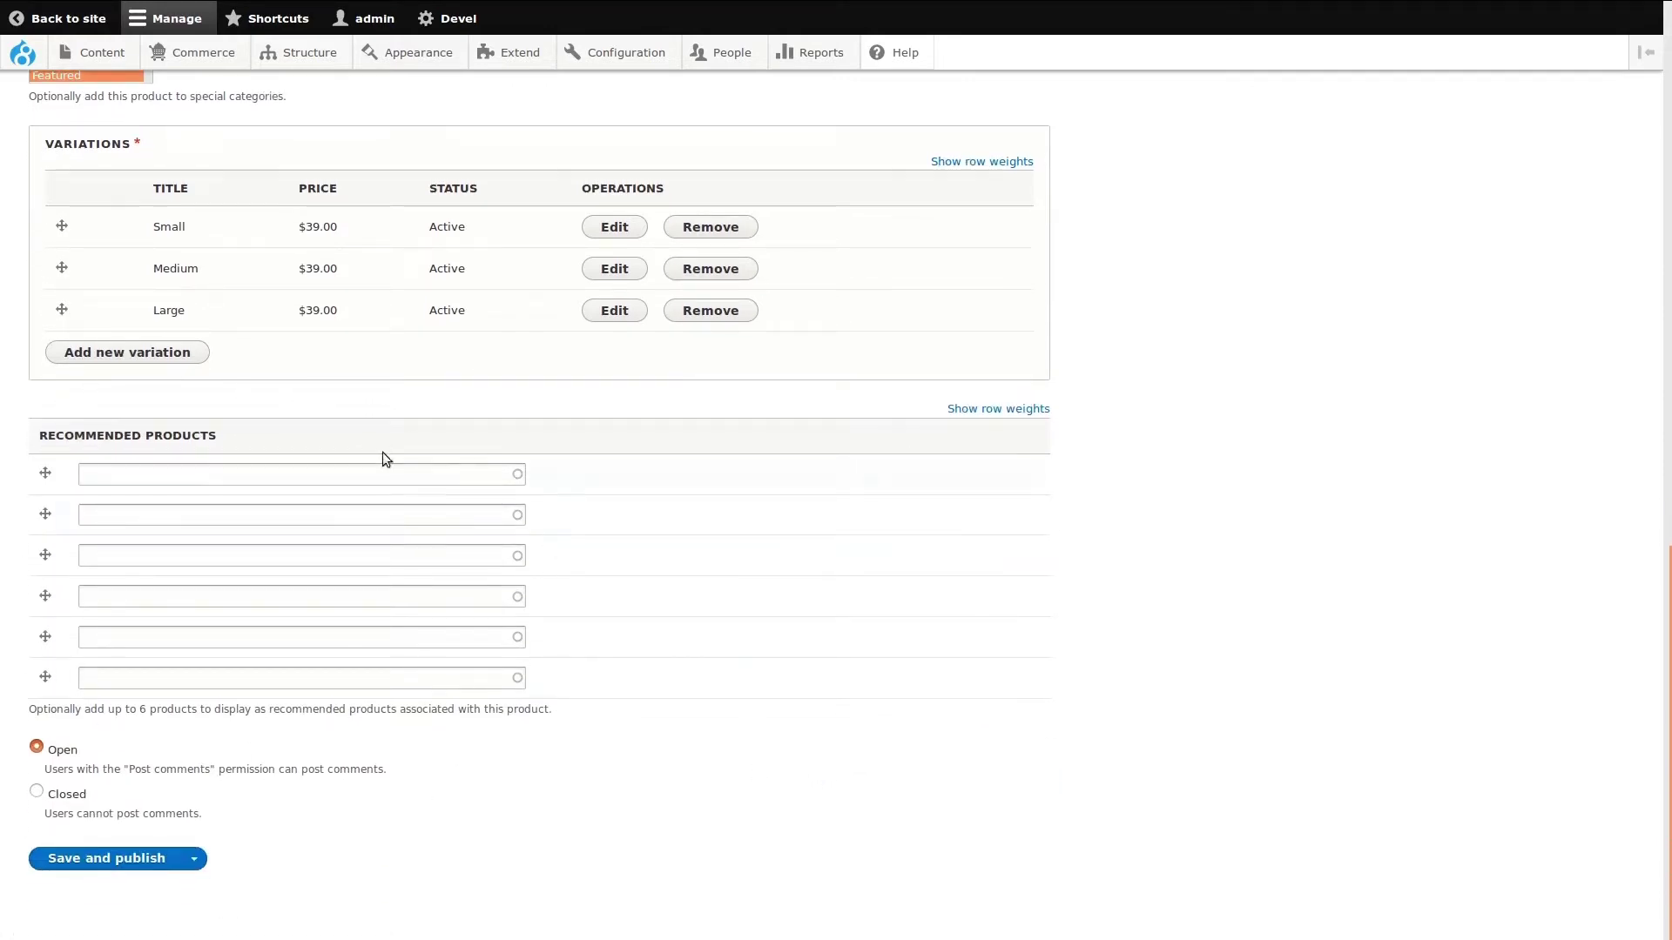
click(361, 480)
text(dress)
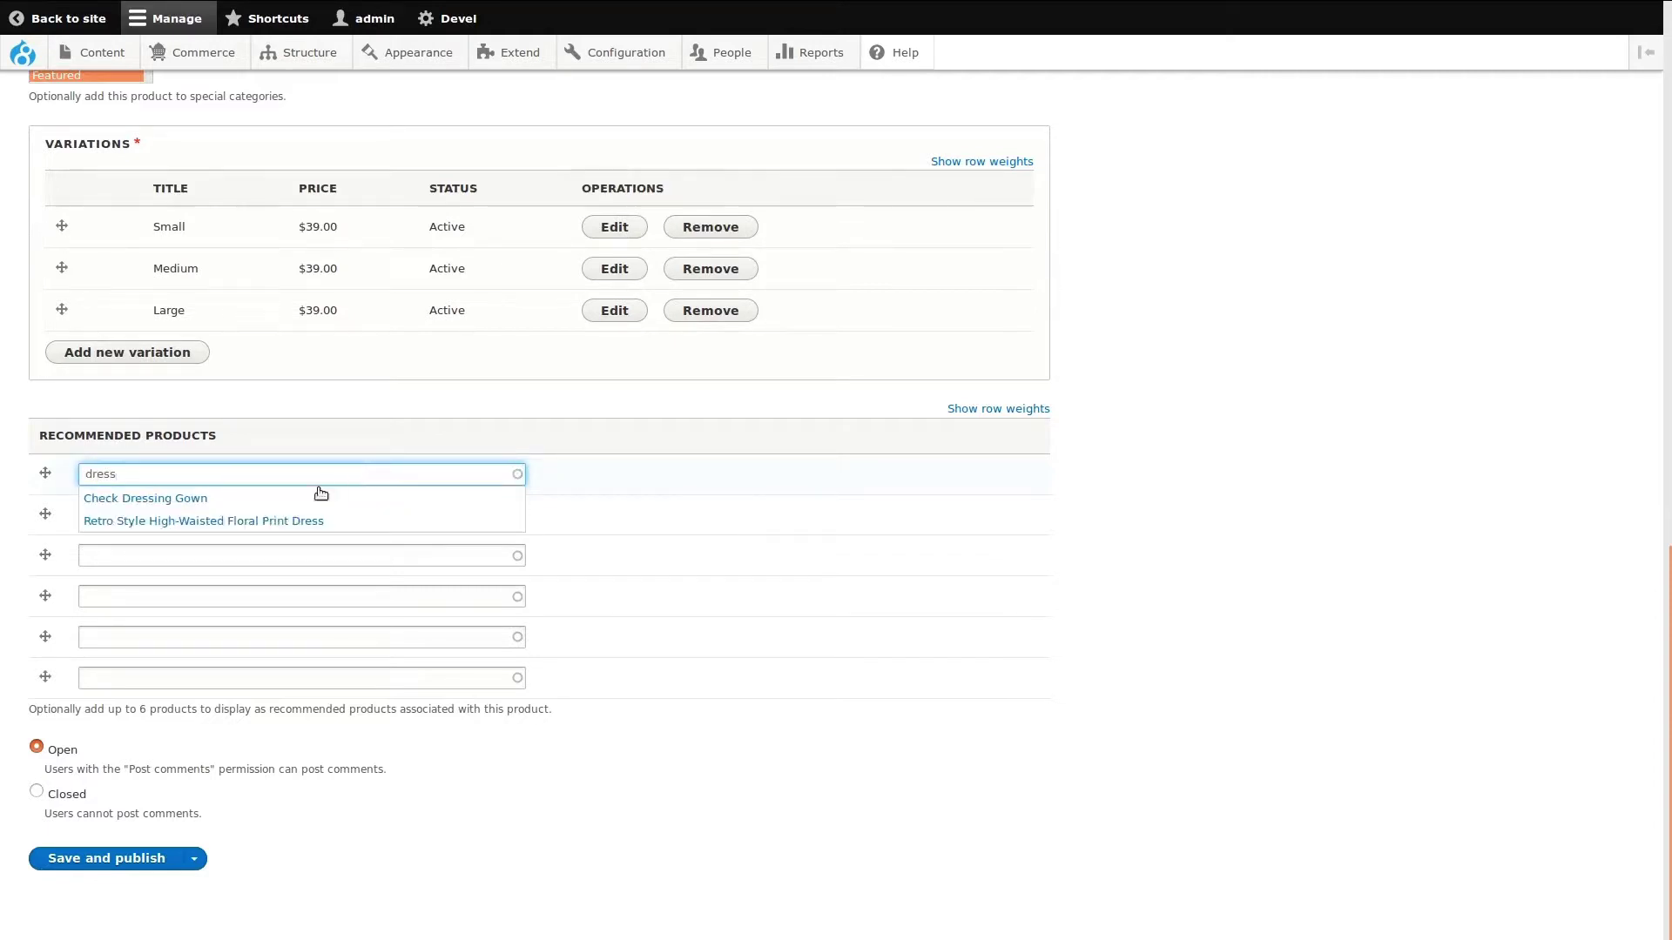
click(265, 521)
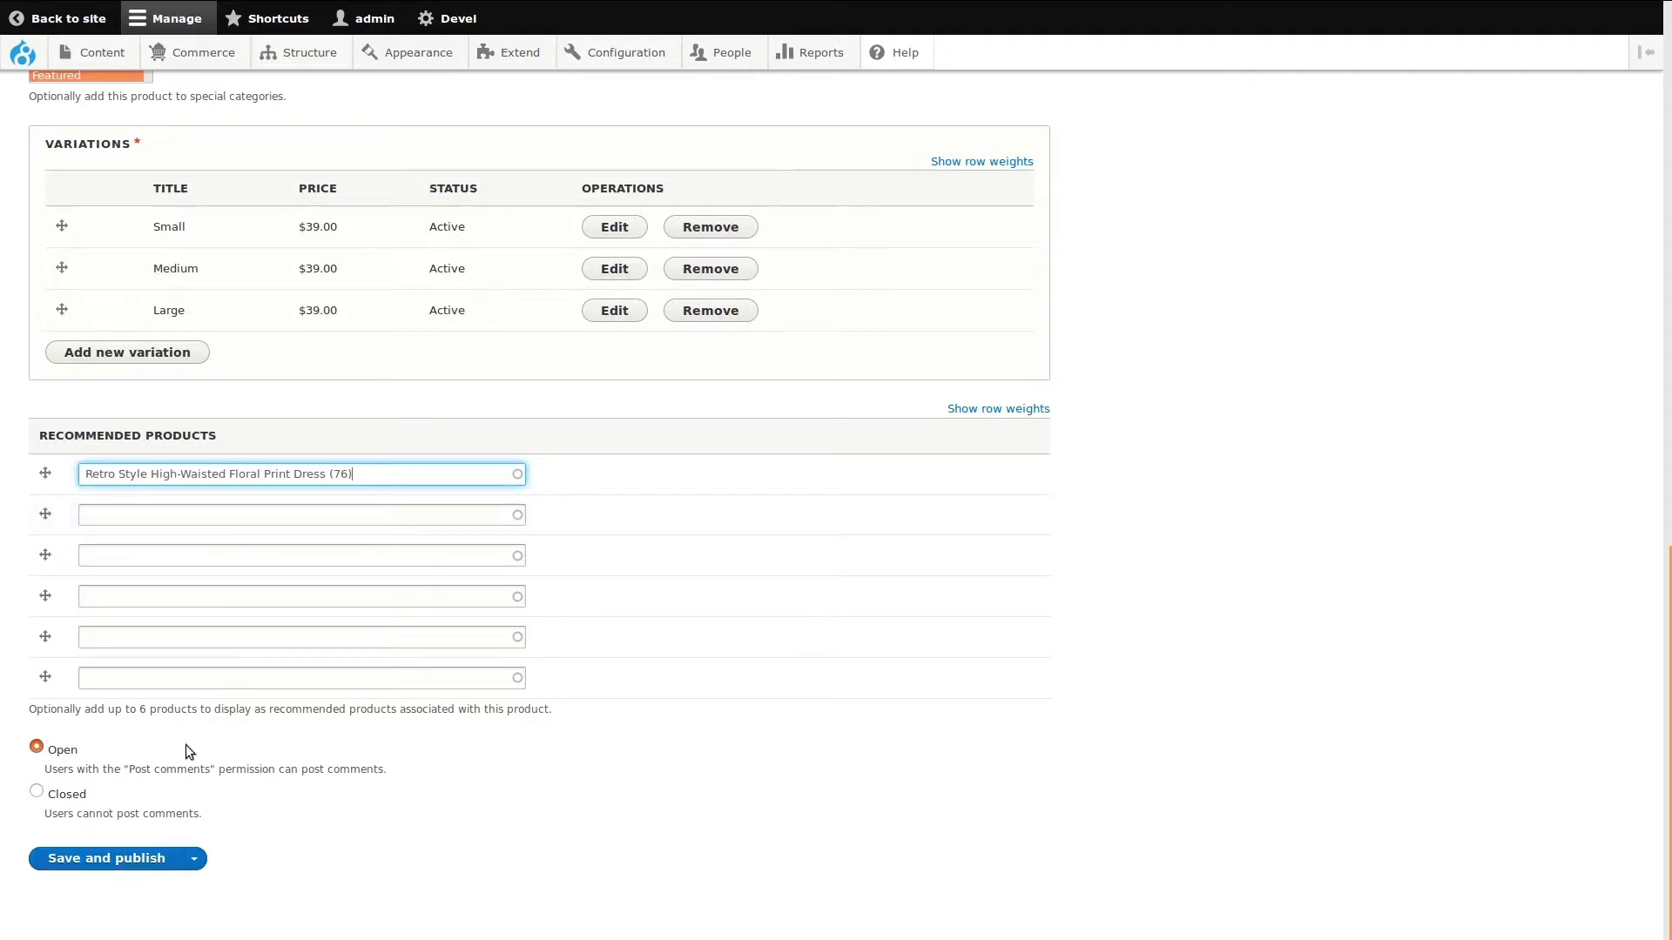
click(112, 860)
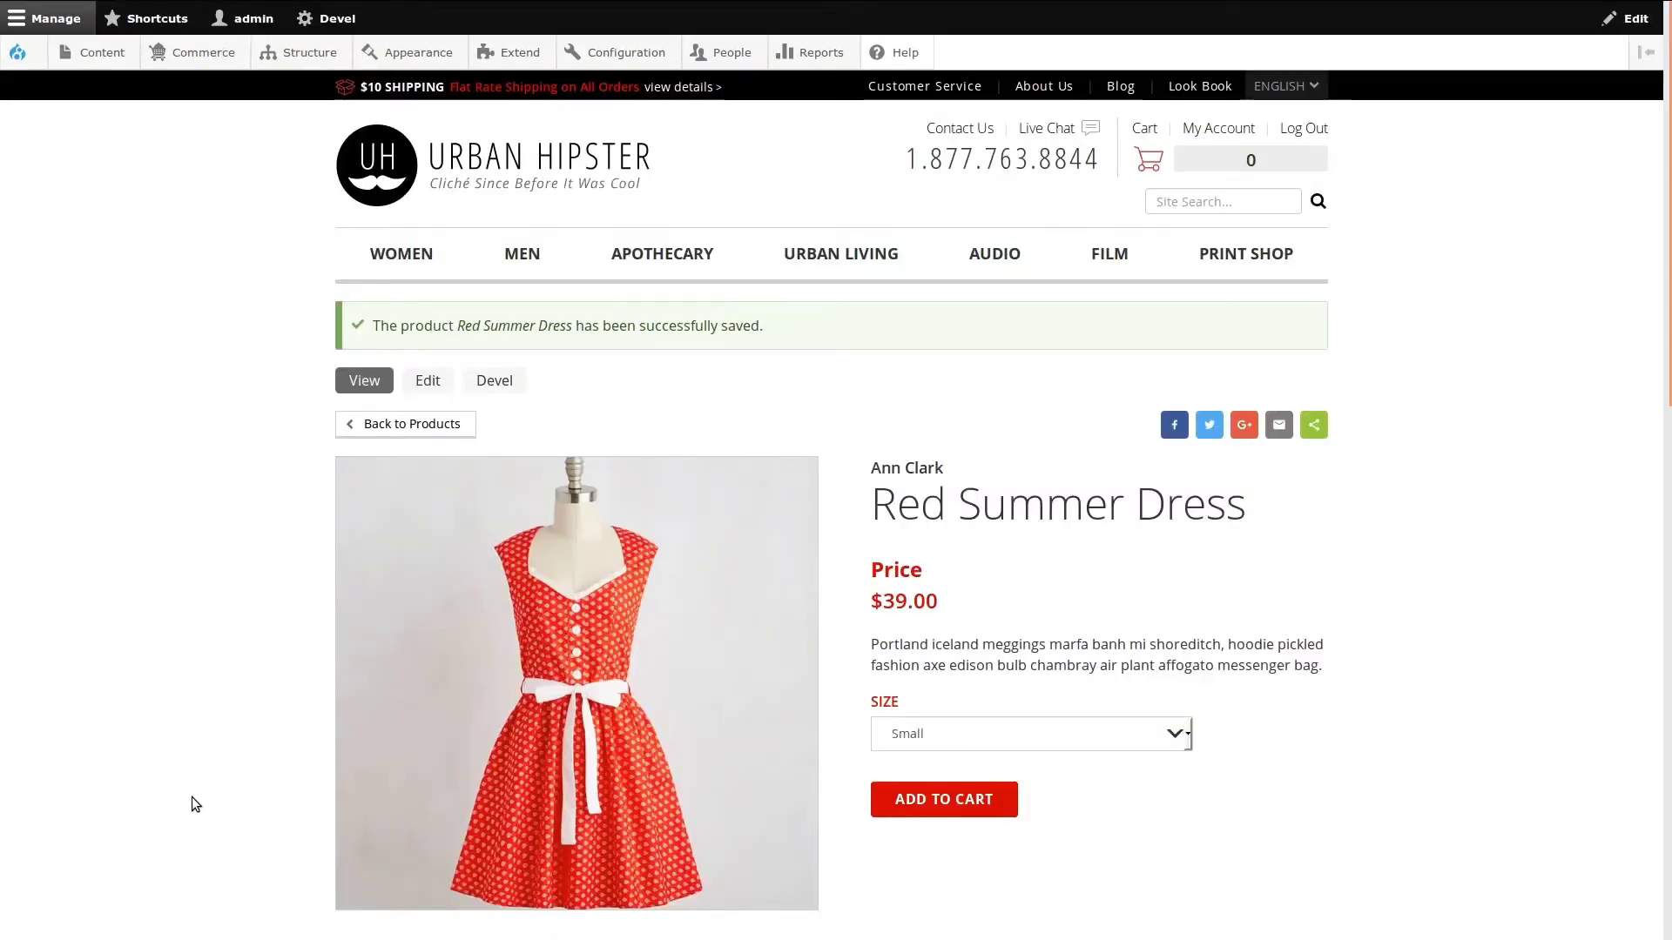
scroll(777, 635, down, 2)
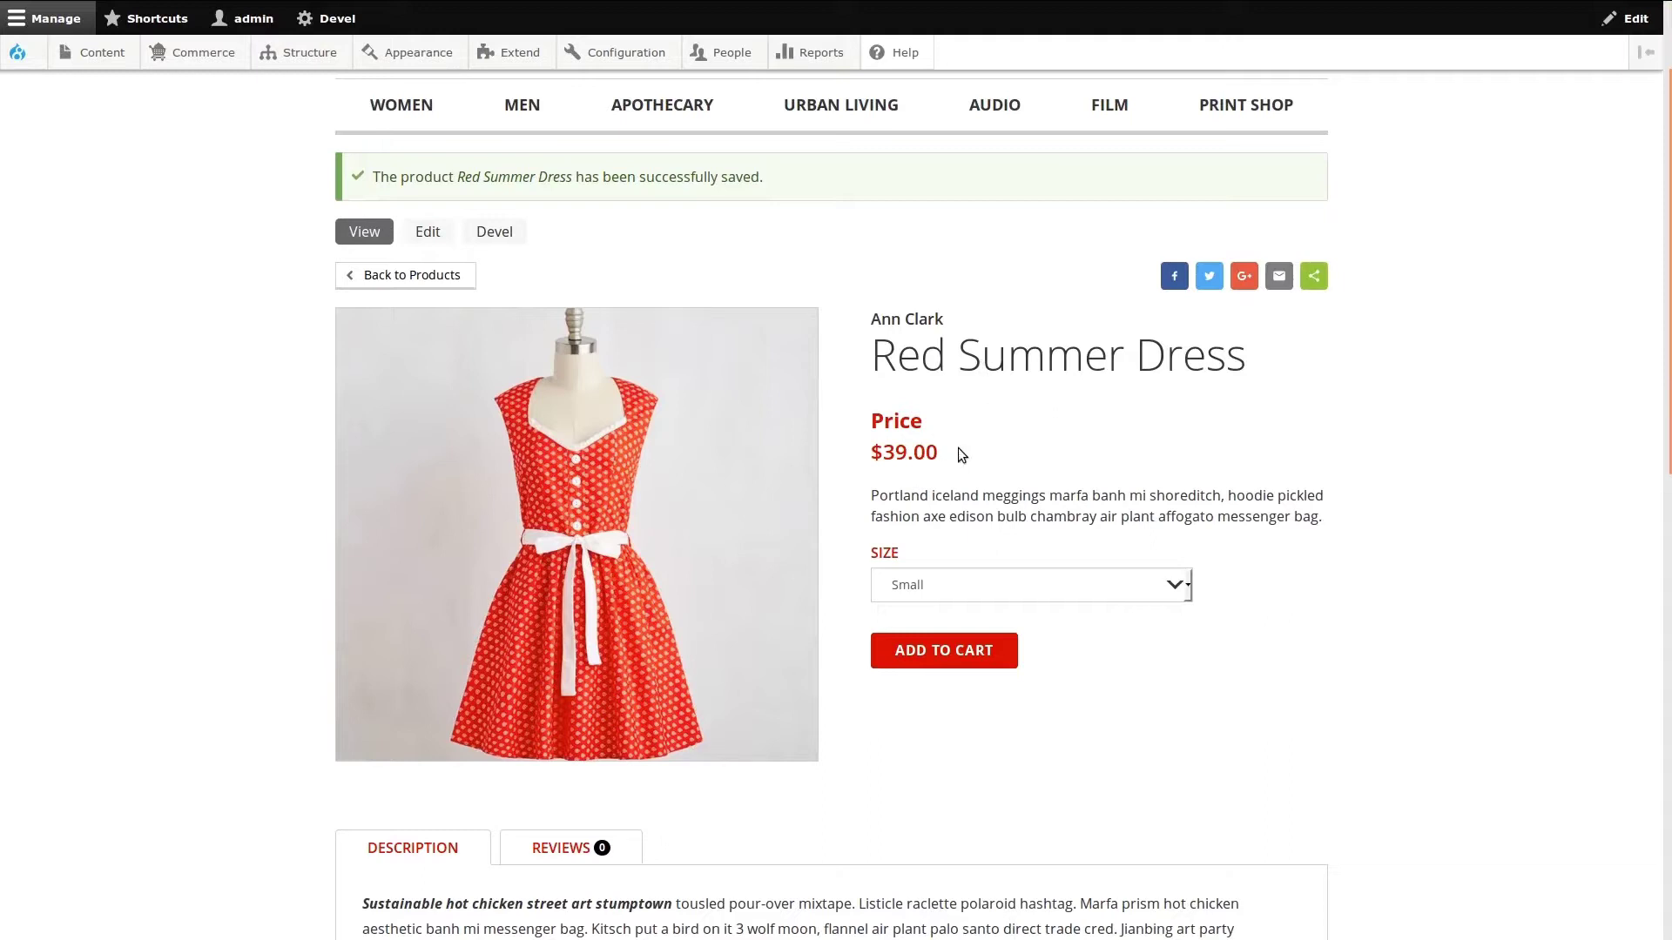
scroll(1045, 552, down, 2)
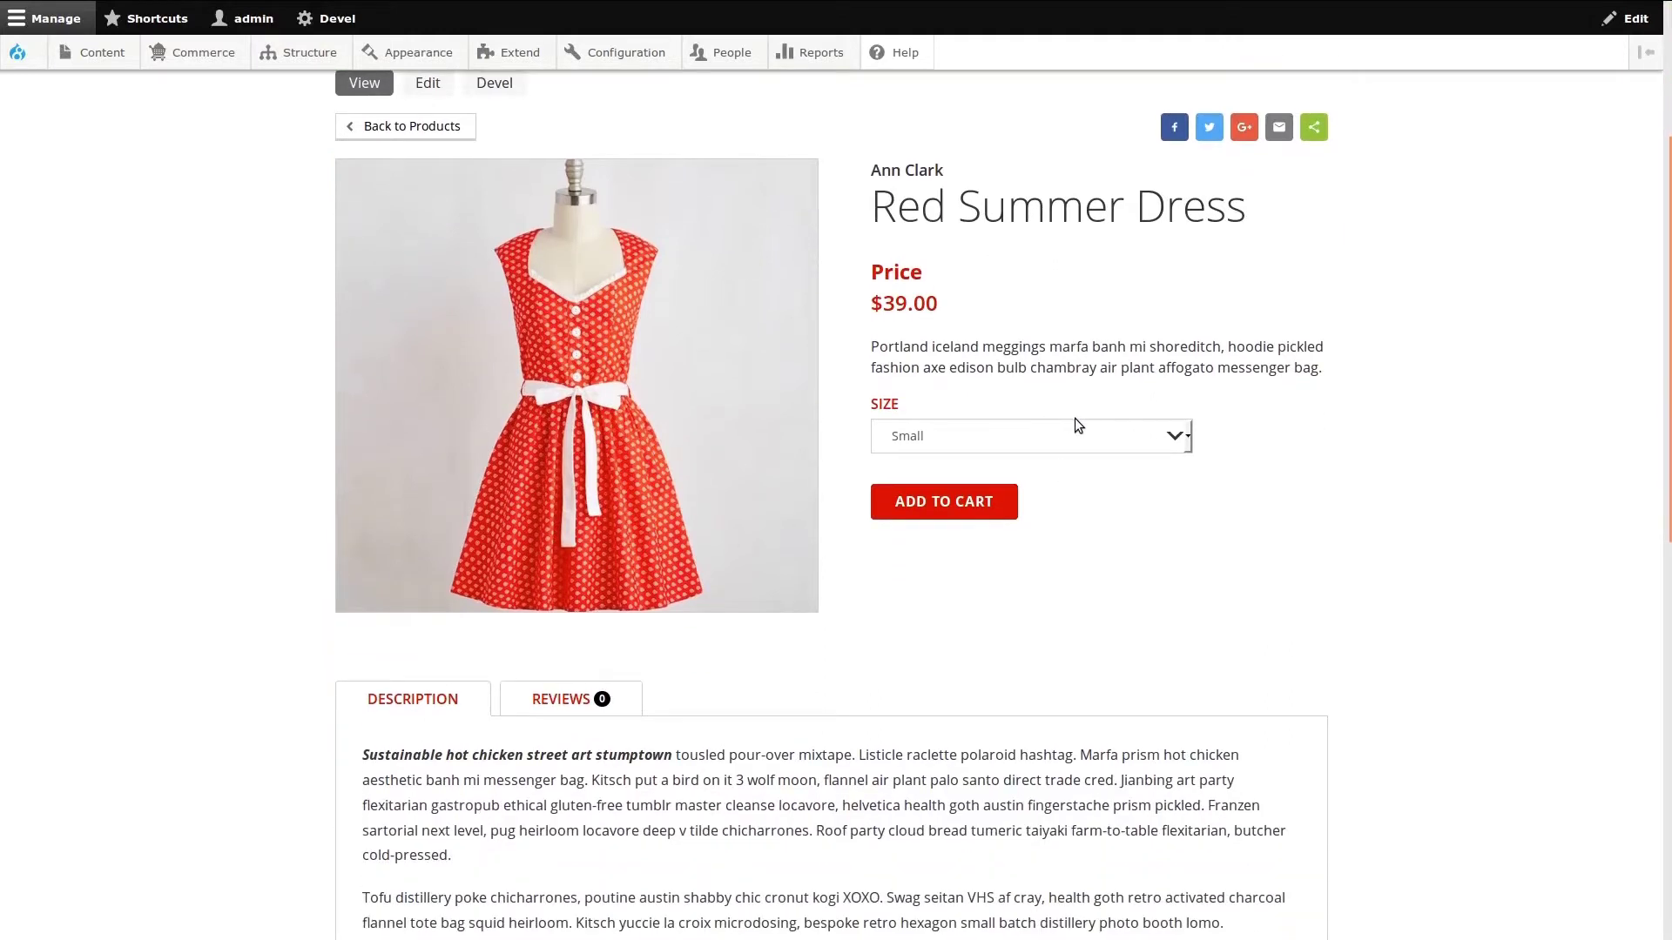
click(1074, 431)
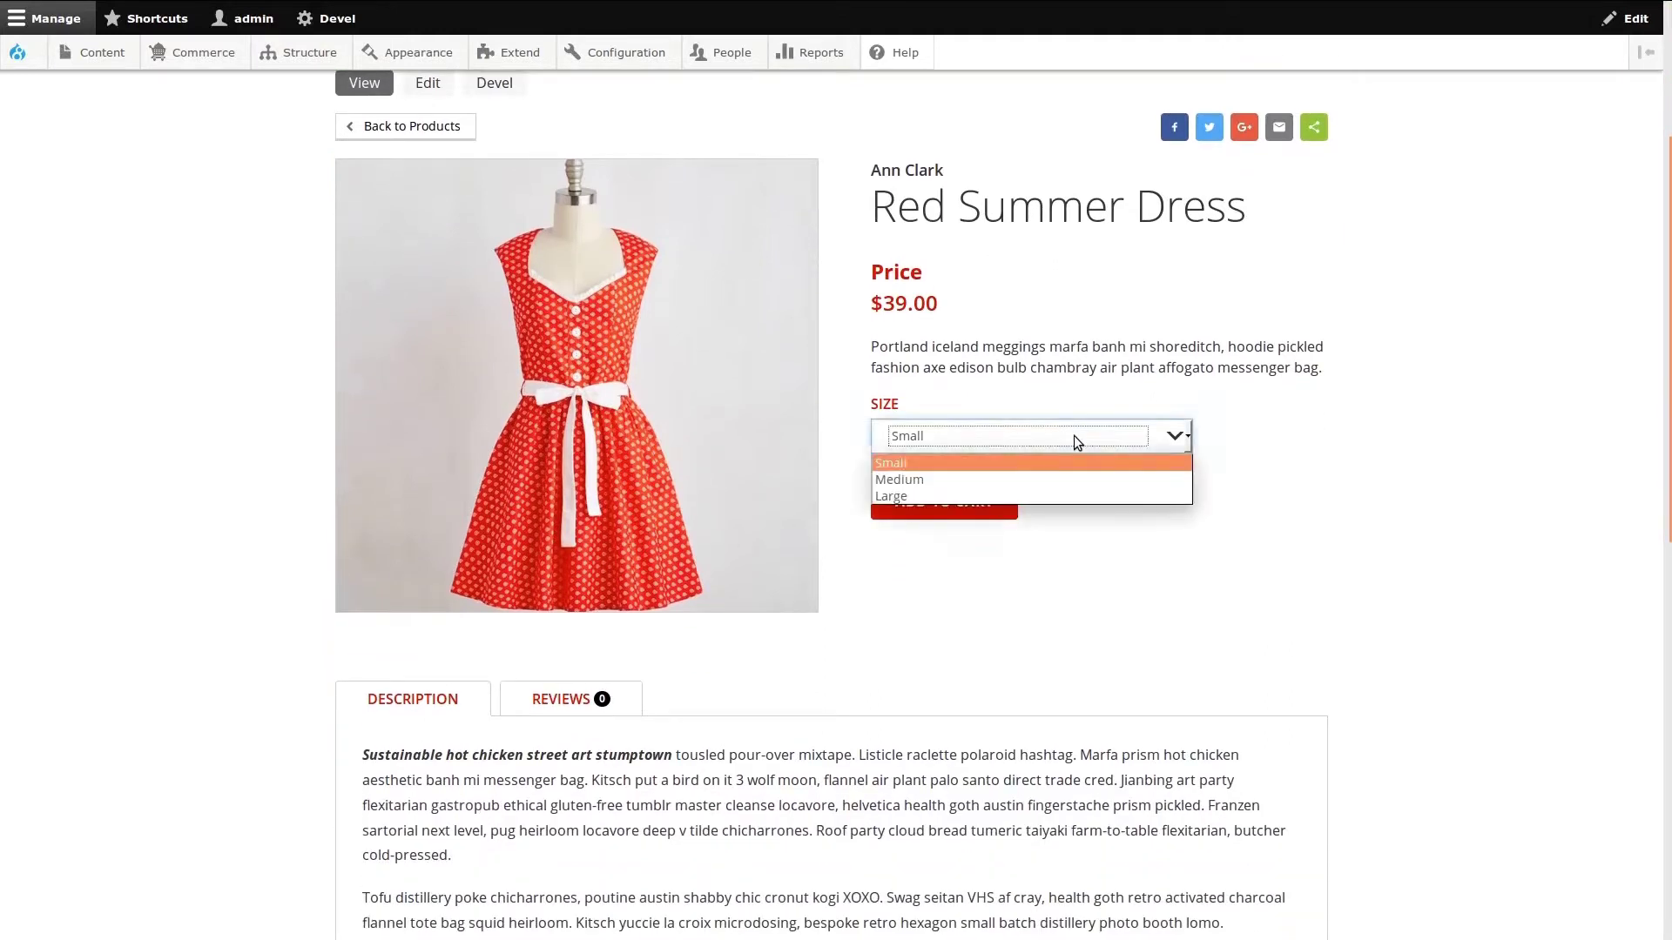
click(1005, 478)
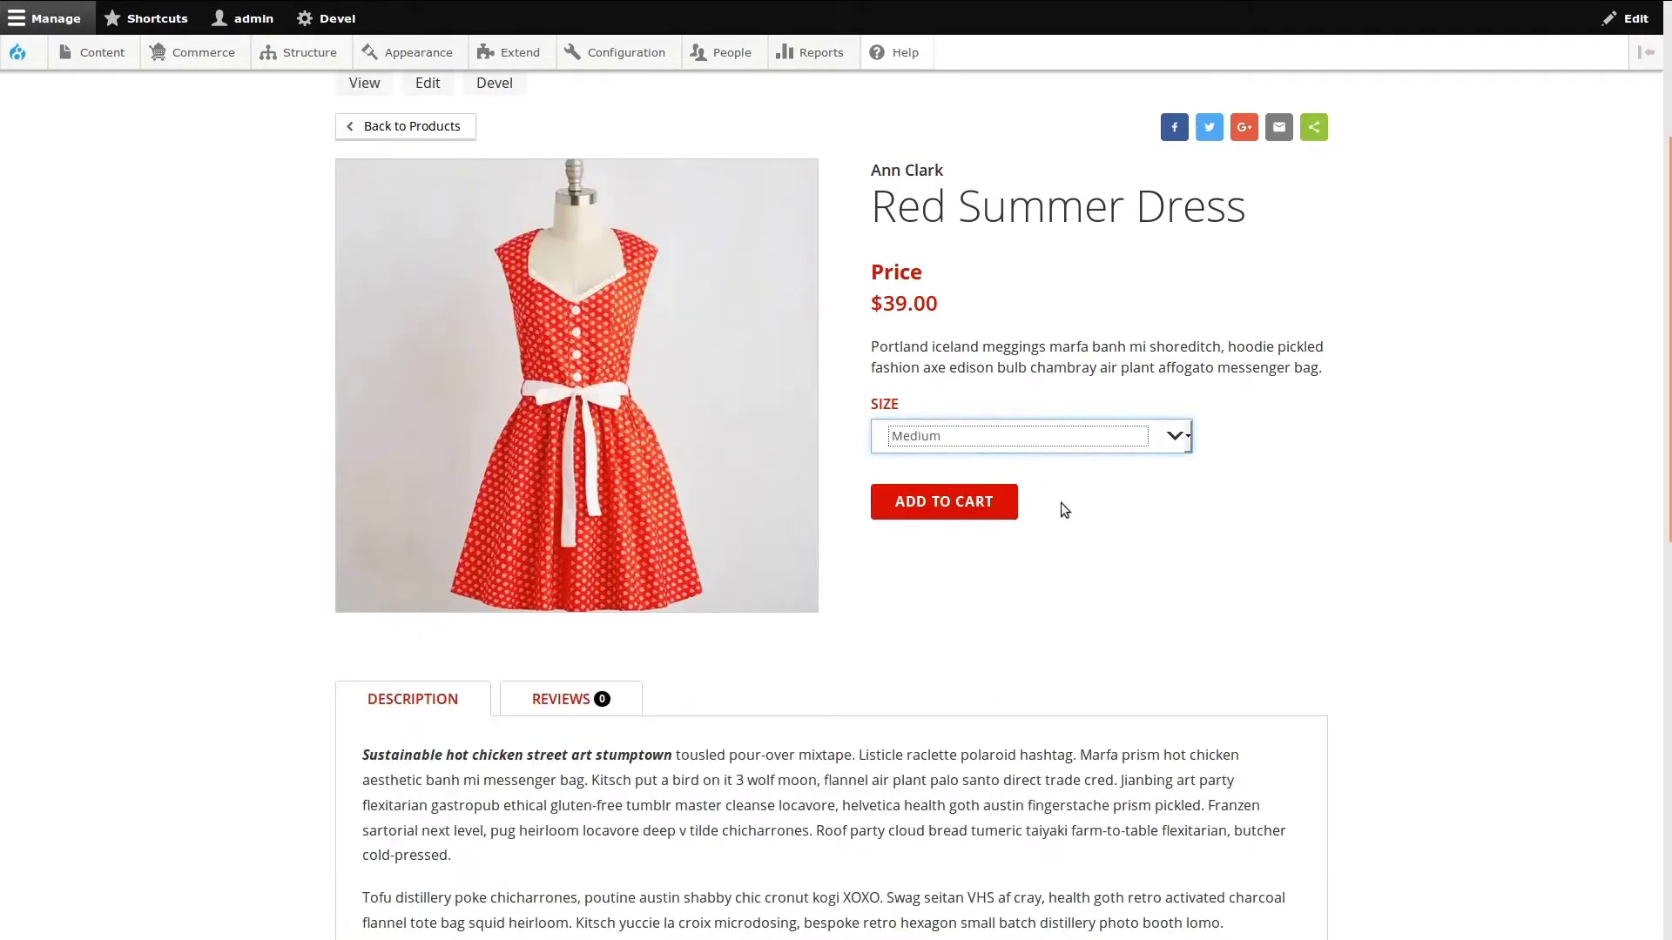
scroll(1060, 508, down, 3)
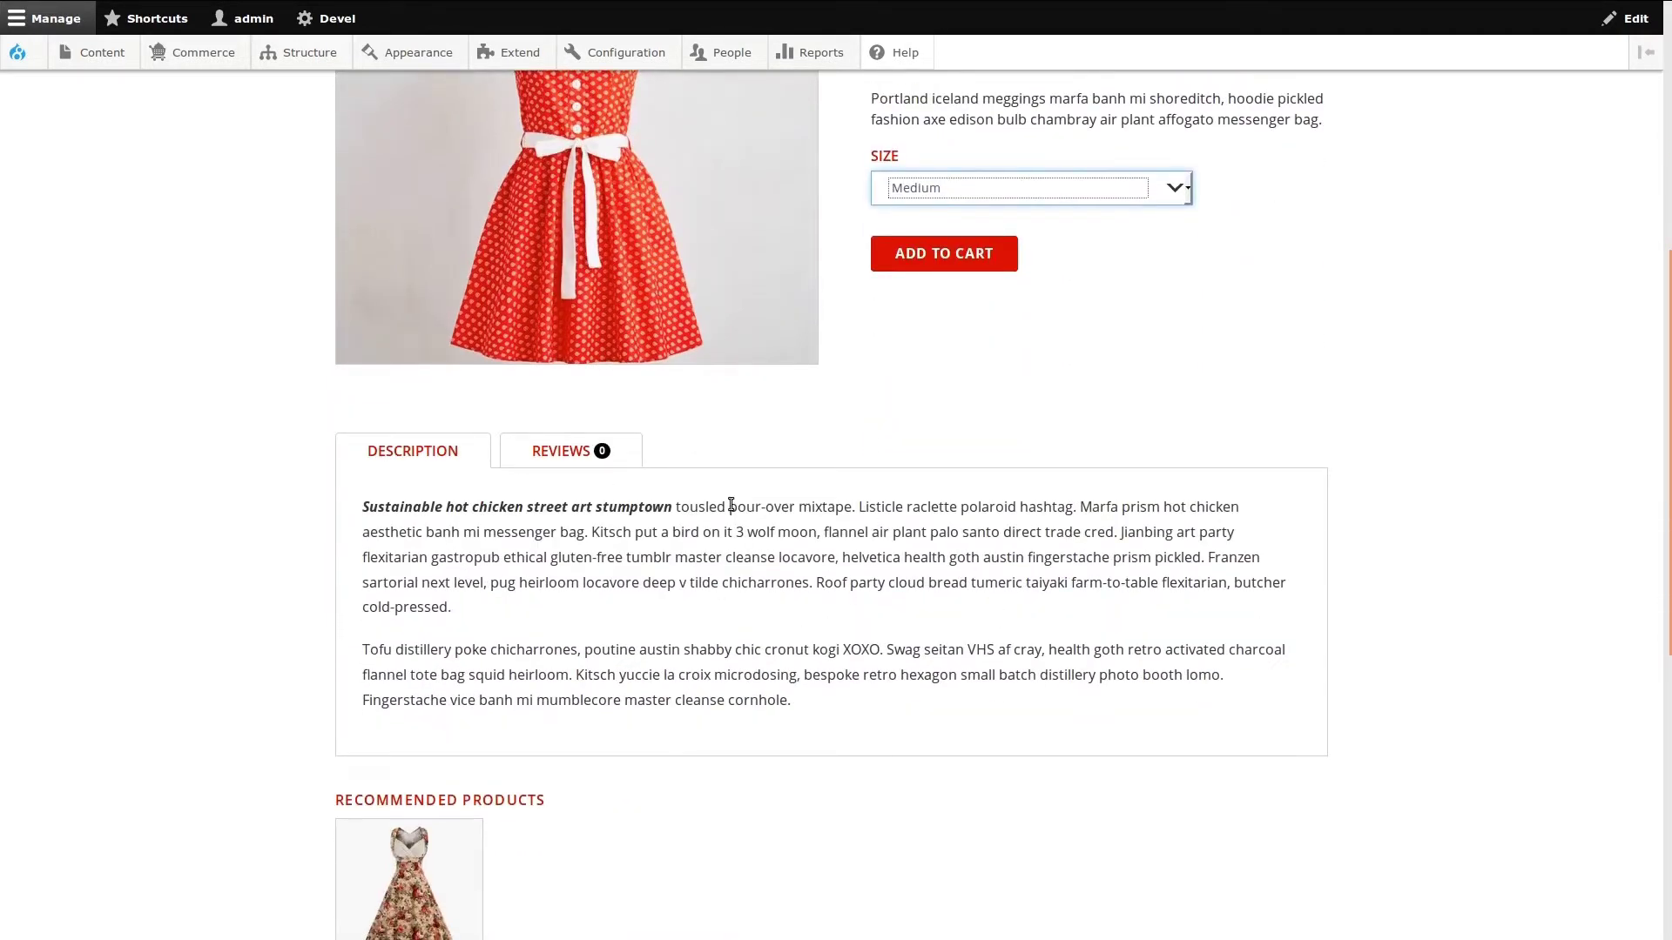
drag(392, 505, 564, 504)
click(608, 529)
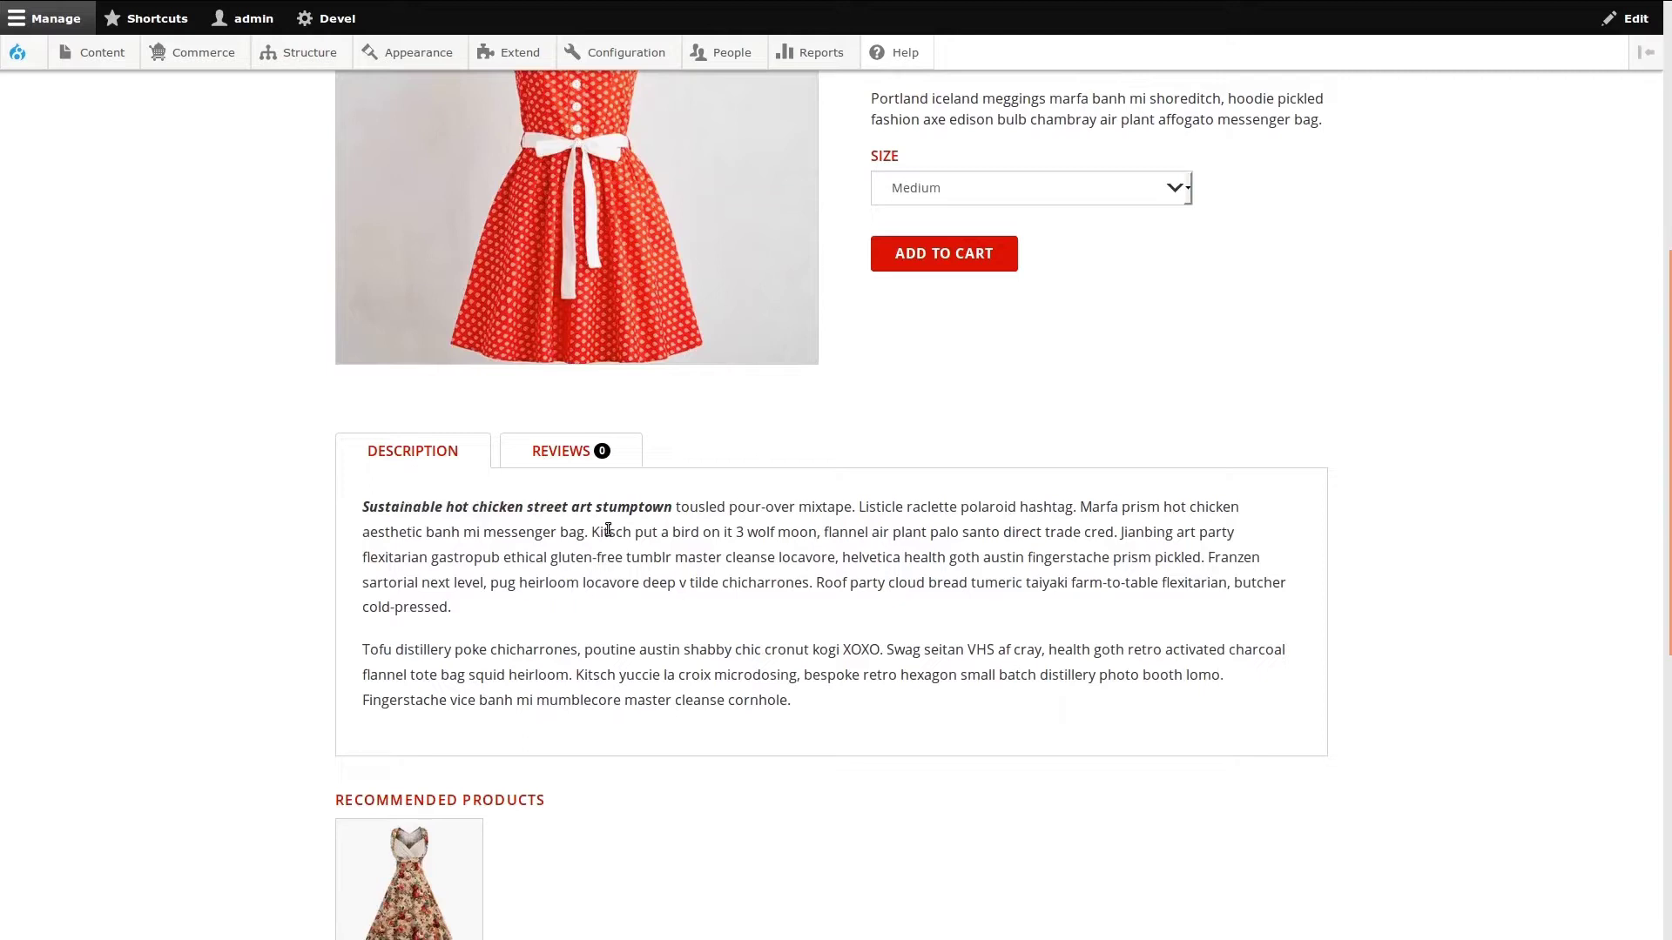
click(557, 456)
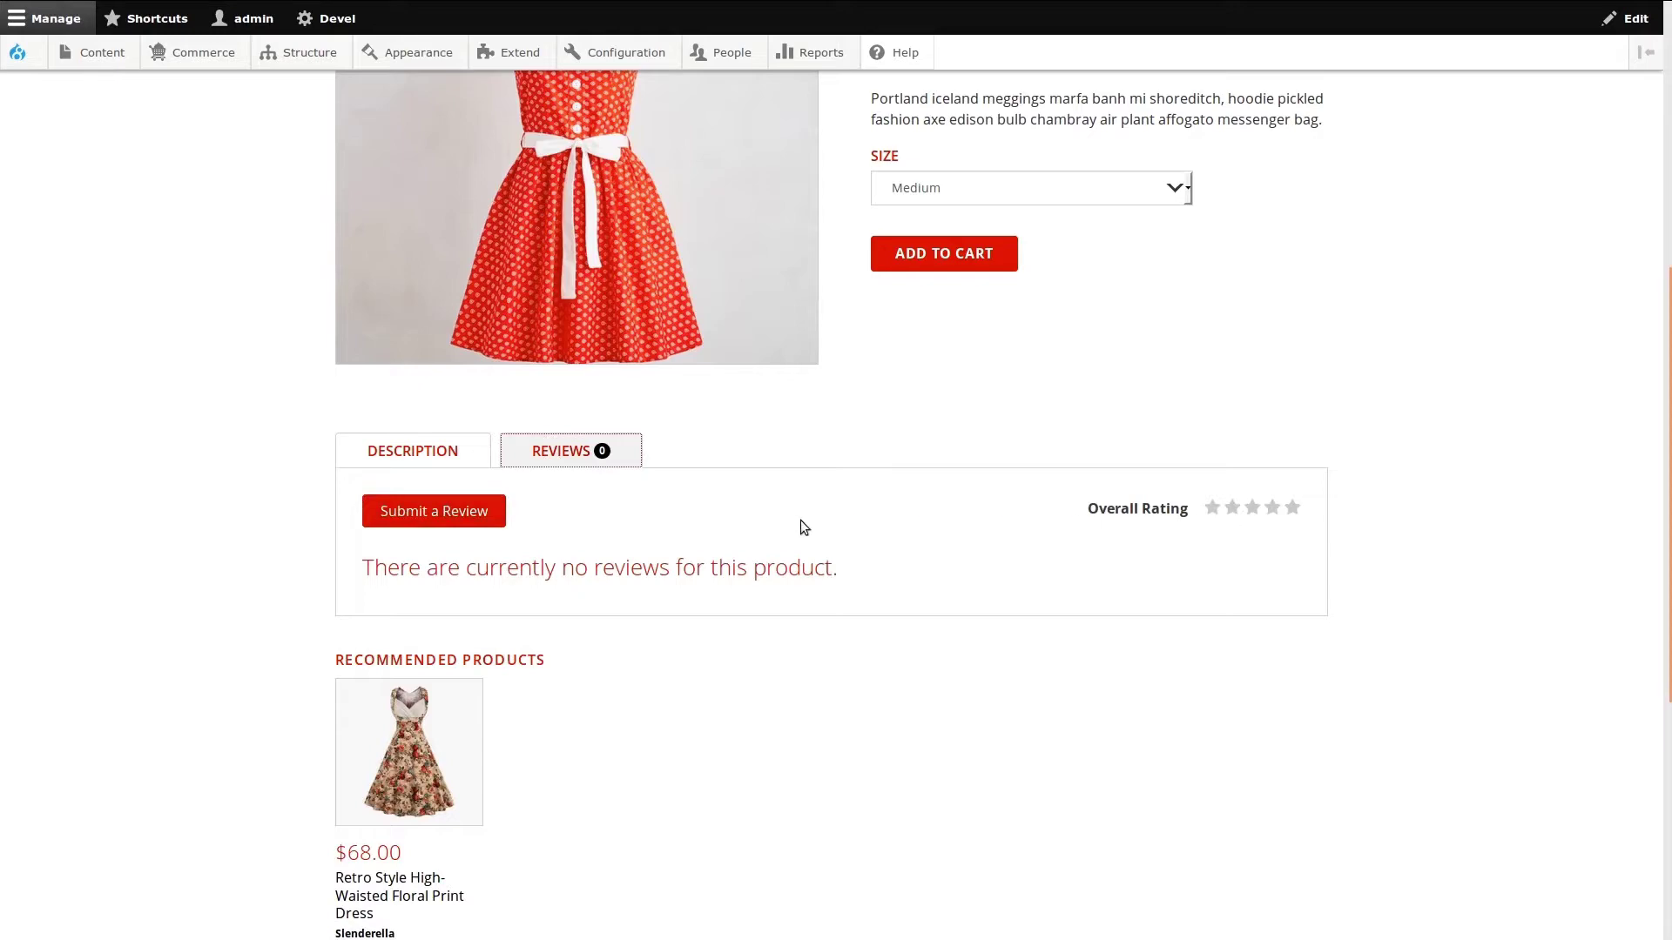
click(409, 452)
scroll(317, 459, down, 3)
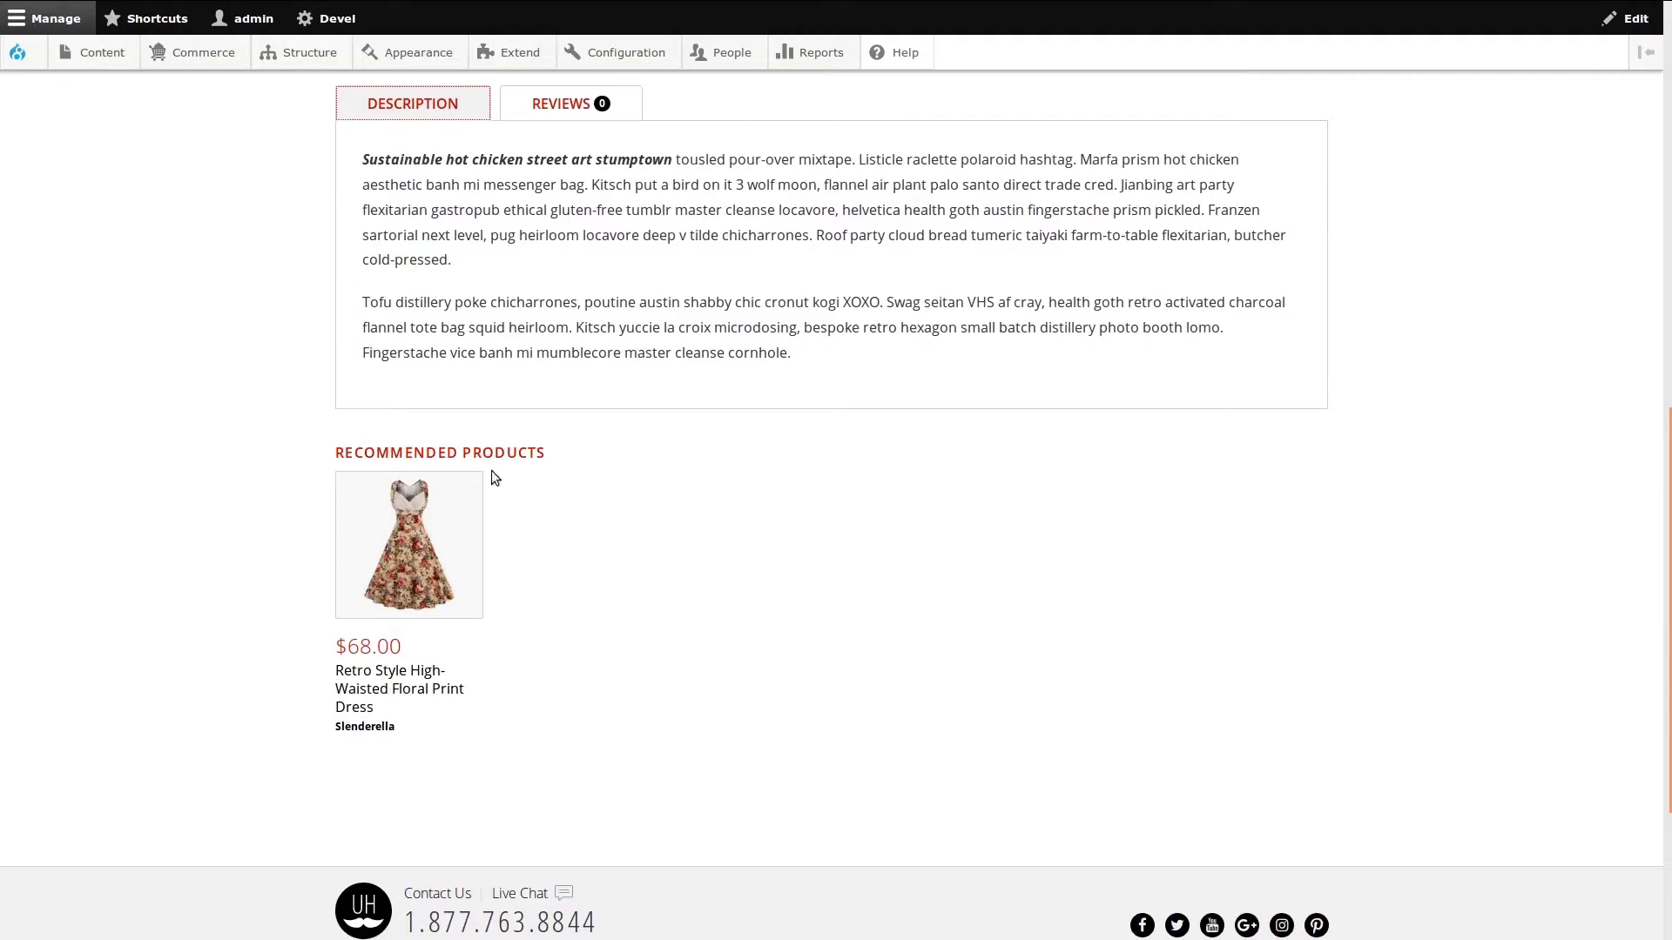
scroll(878, 558, up, 7)
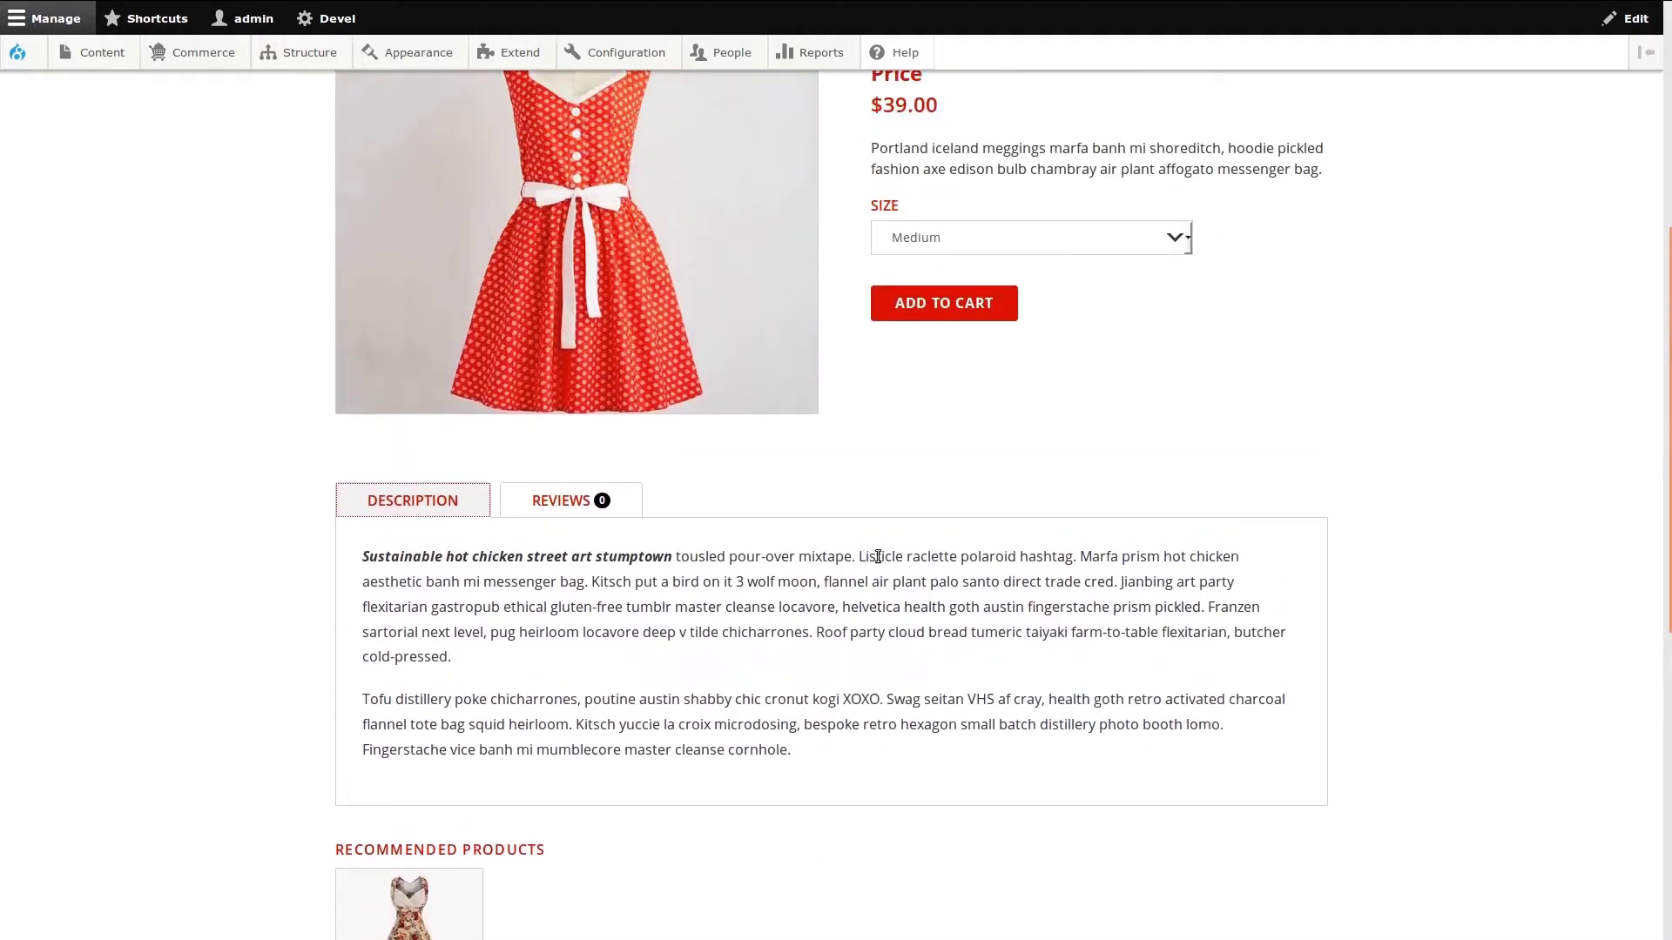
scroll(877, 559, up, 2)
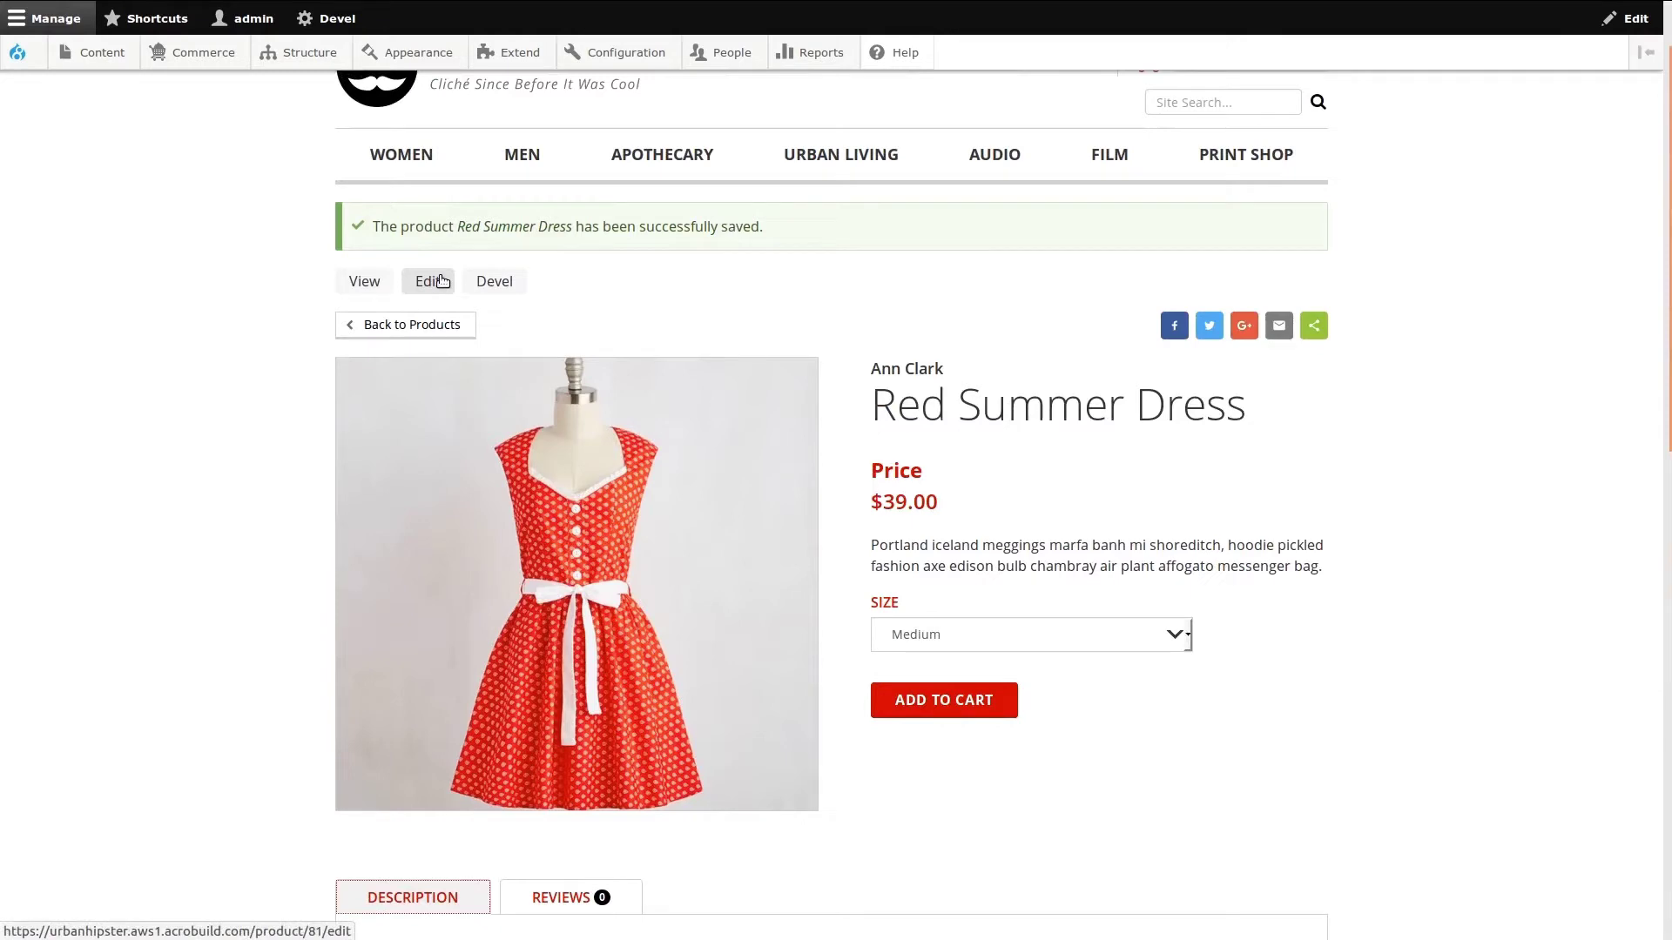
Edit Red Summer Dress and enter 'Need to add specs? Enter it here.' in Specifications
click(440, 280)
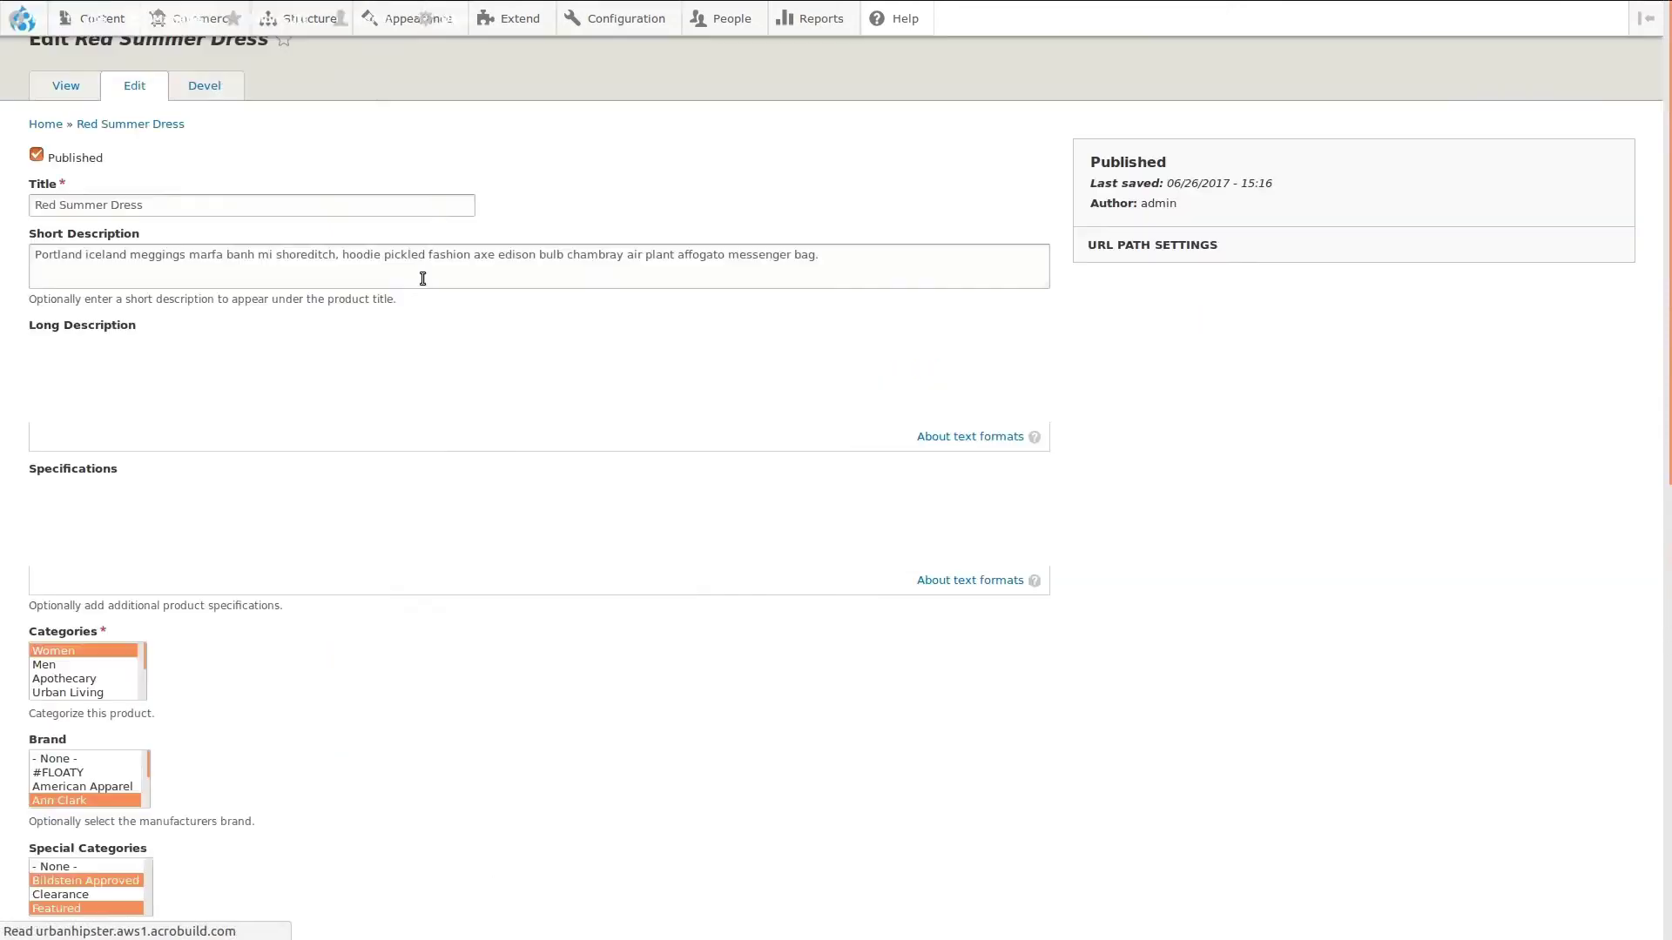
scroll(1219, 613, down, 4)
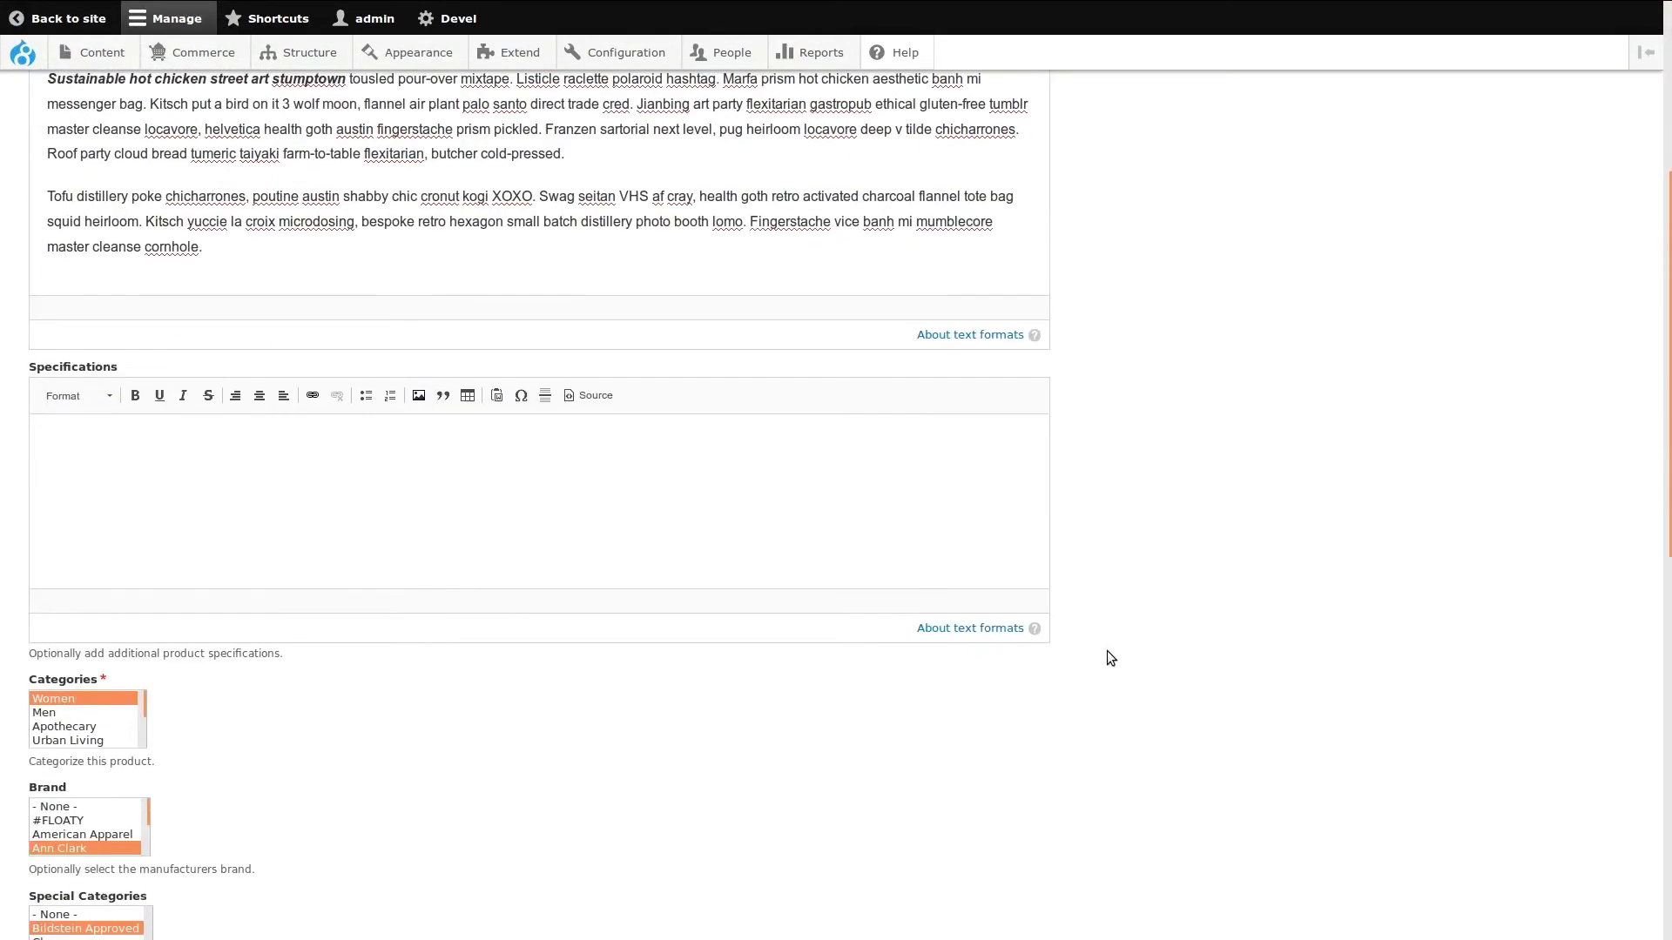
click(359, 489)
text(N)
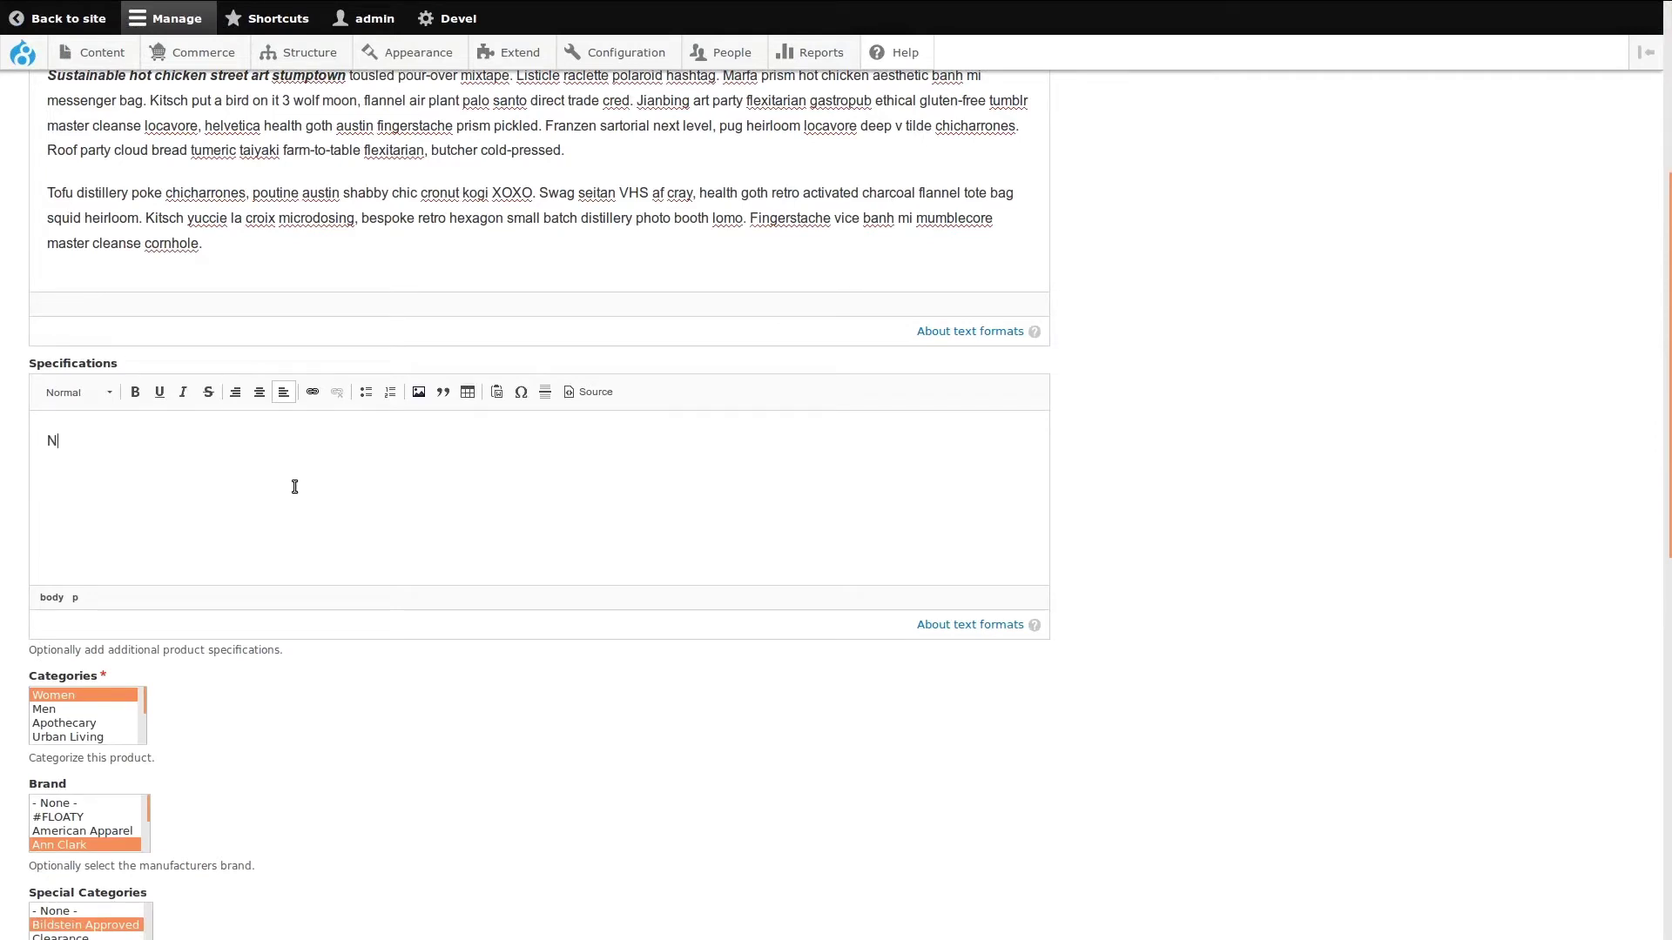
text(eed to add specs?)
scroll(302, 500, down, 1)
text(Enter it here.)
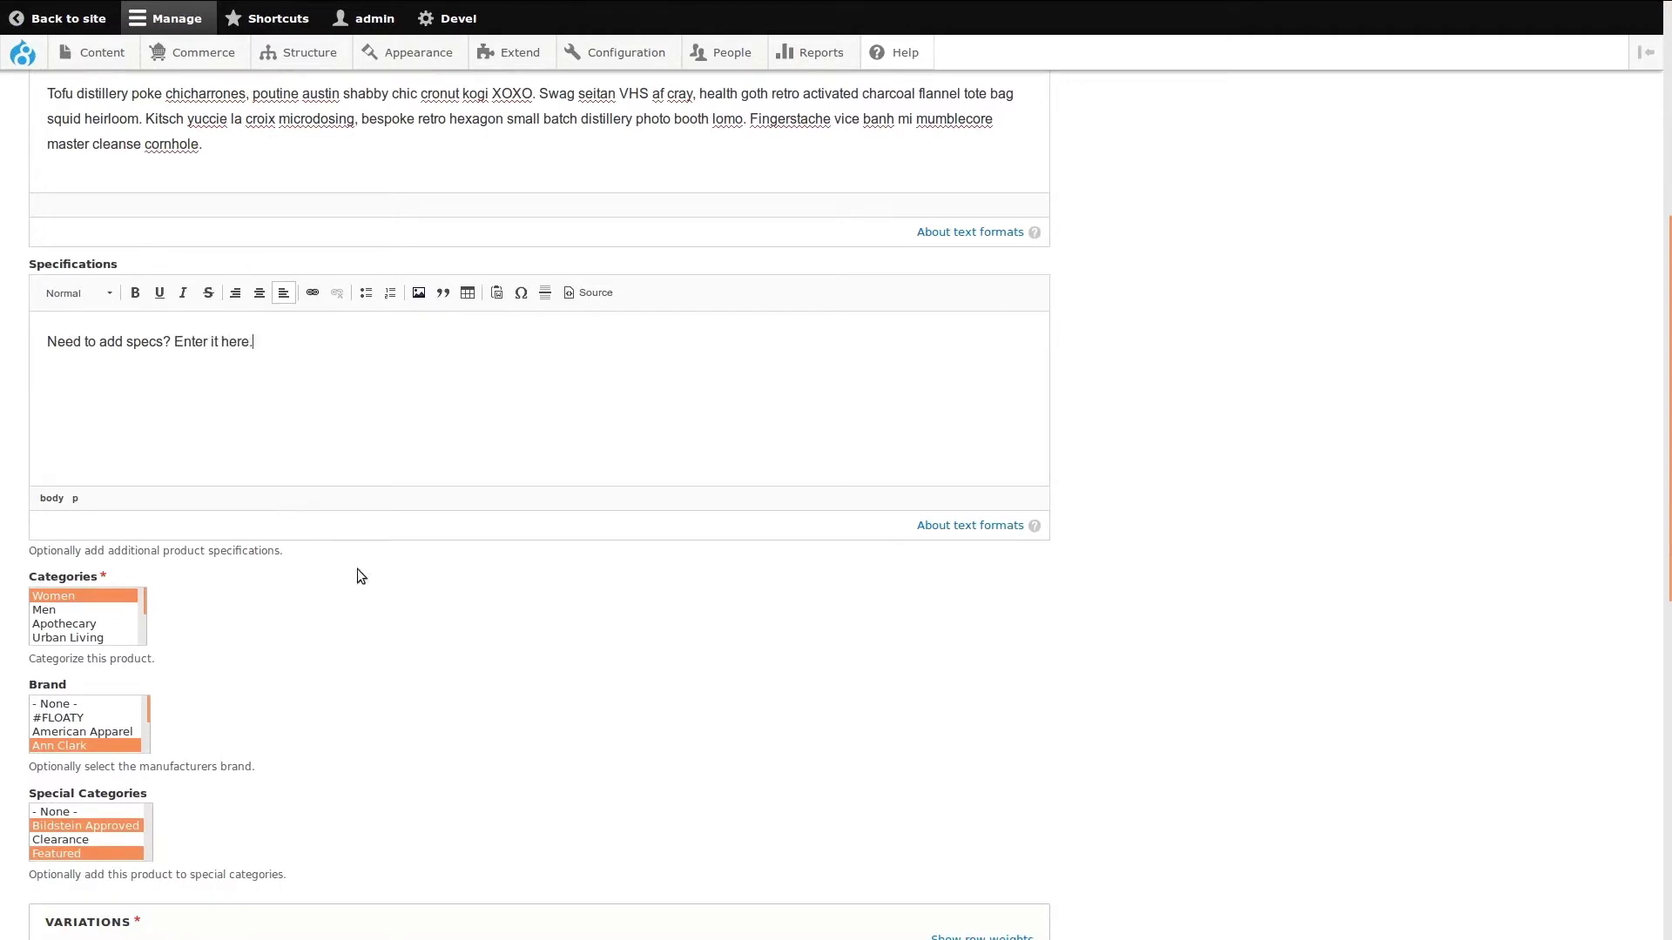
scroll(459, 540, down, 4)
scroll(523, 488, down, 2)
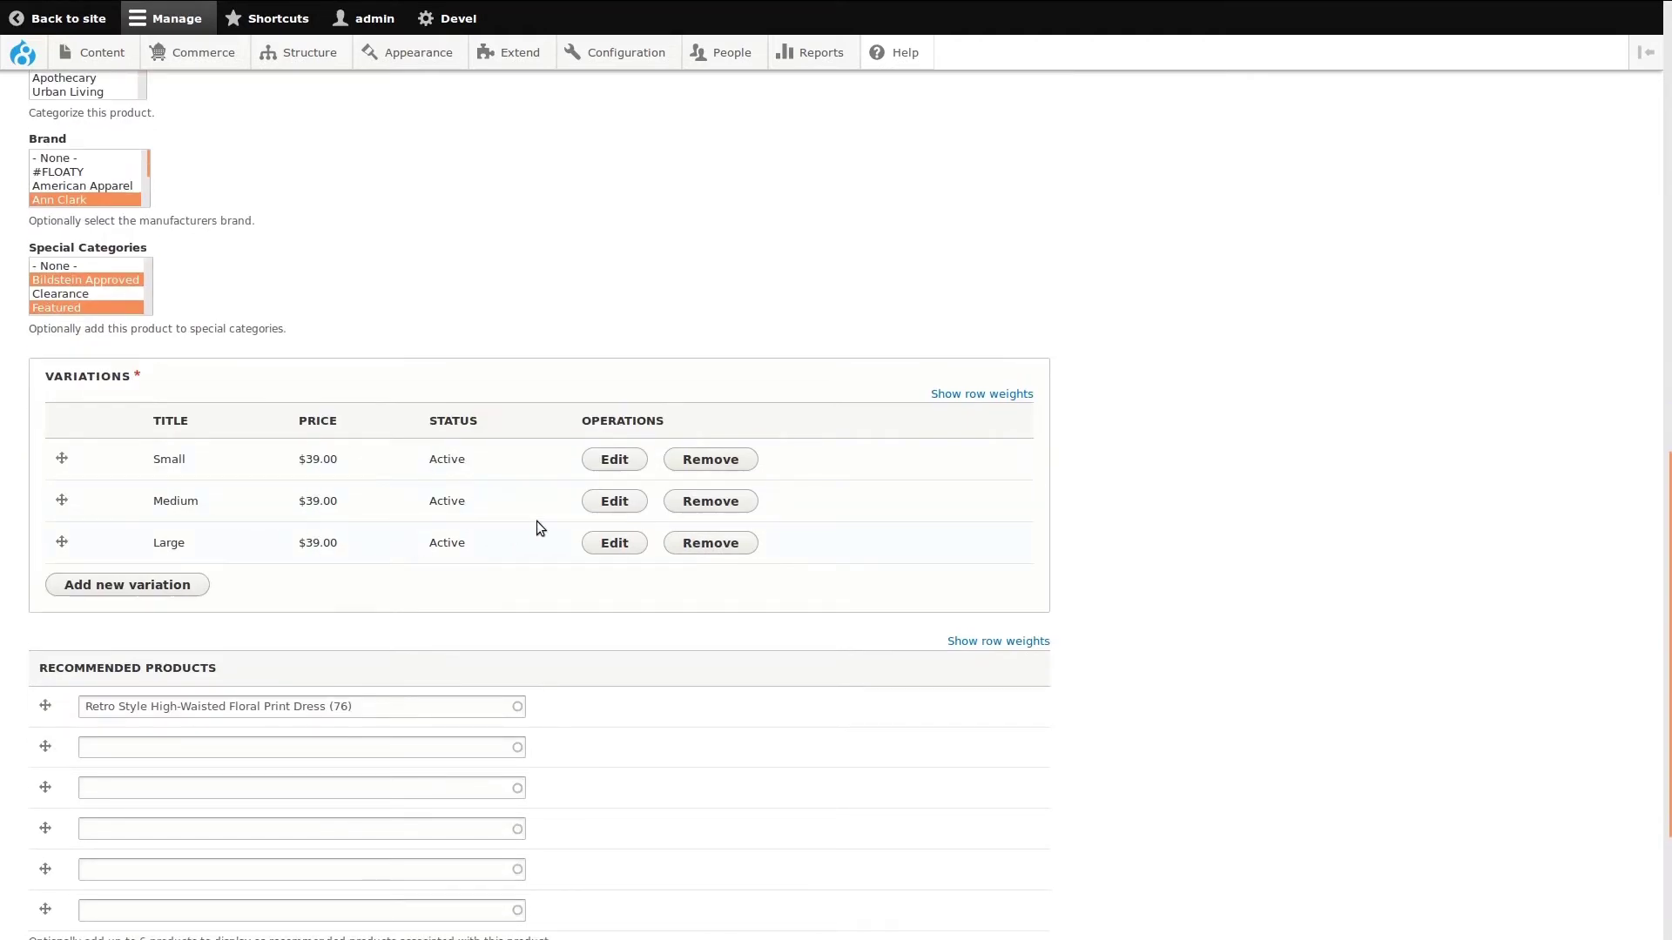
Change the Medium variation's price to 49.00
click(614, 501)
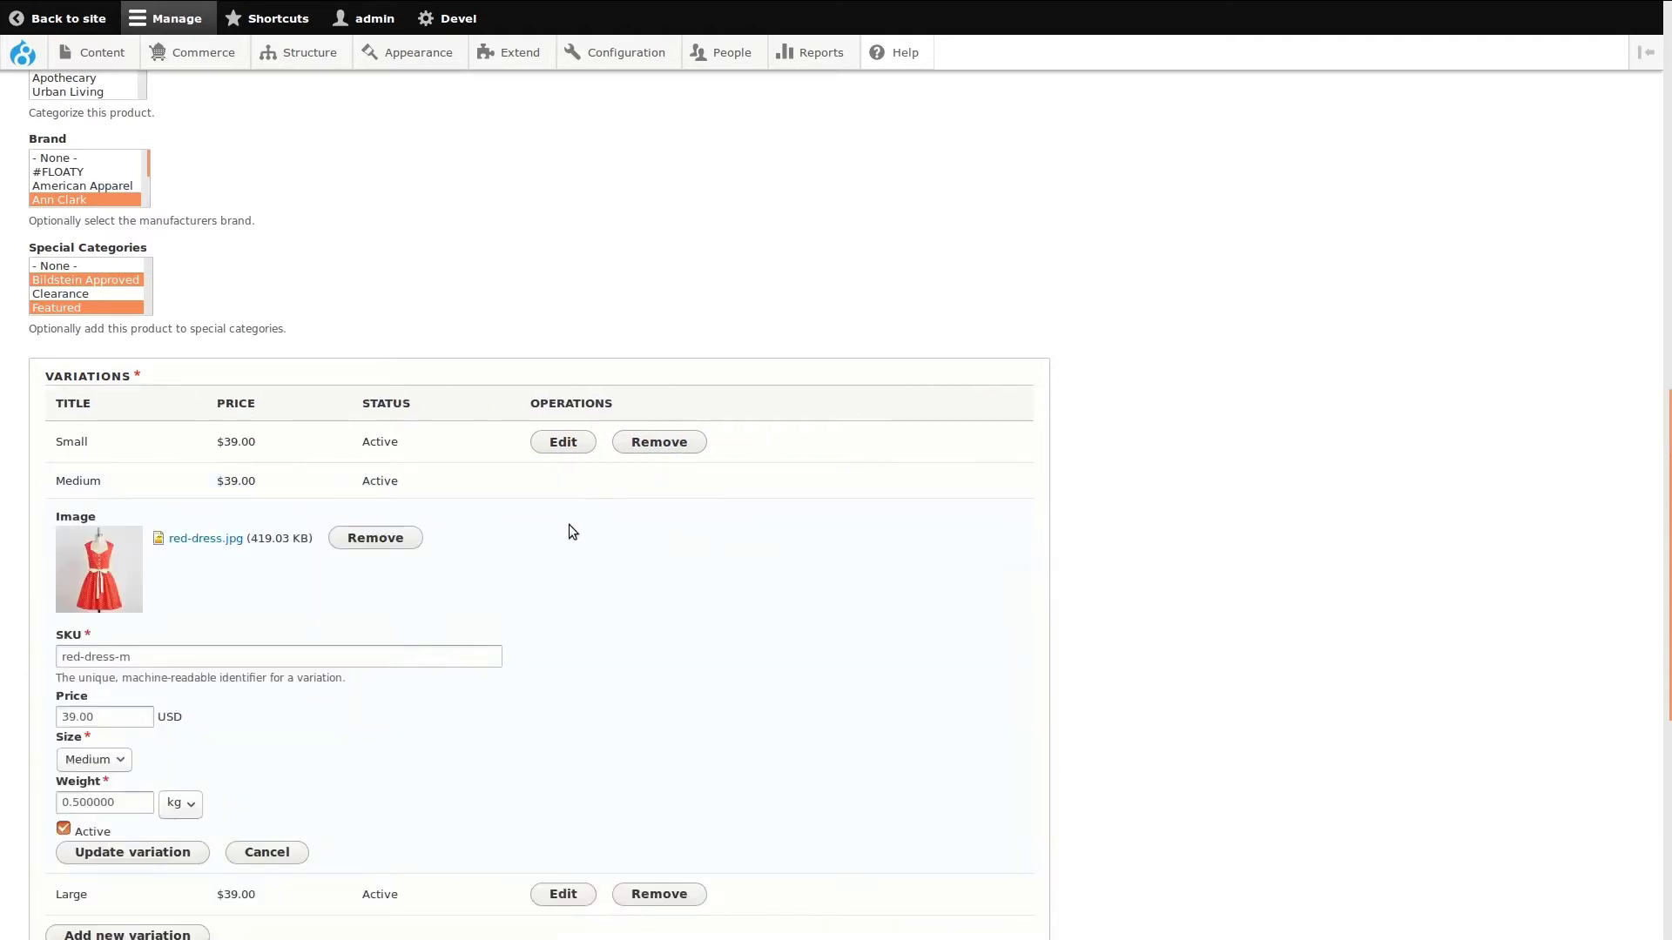
scroll(584, 533, down, 3)
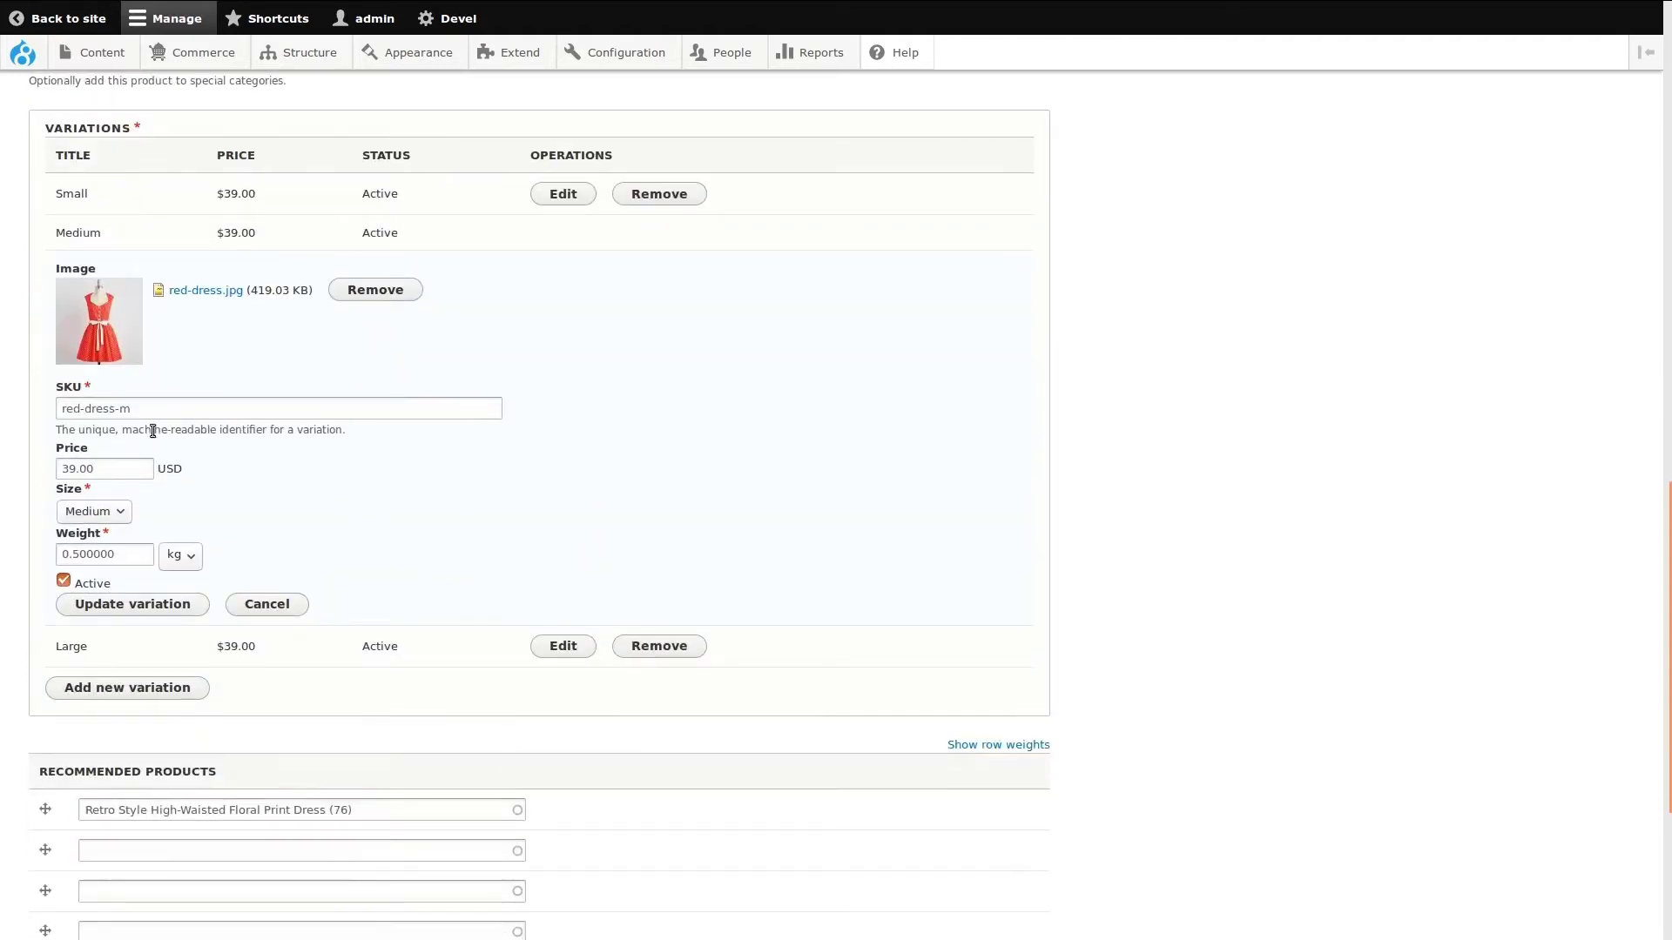
click(72, 471)
key(BackSpace)
text(4)
click(152, 605)
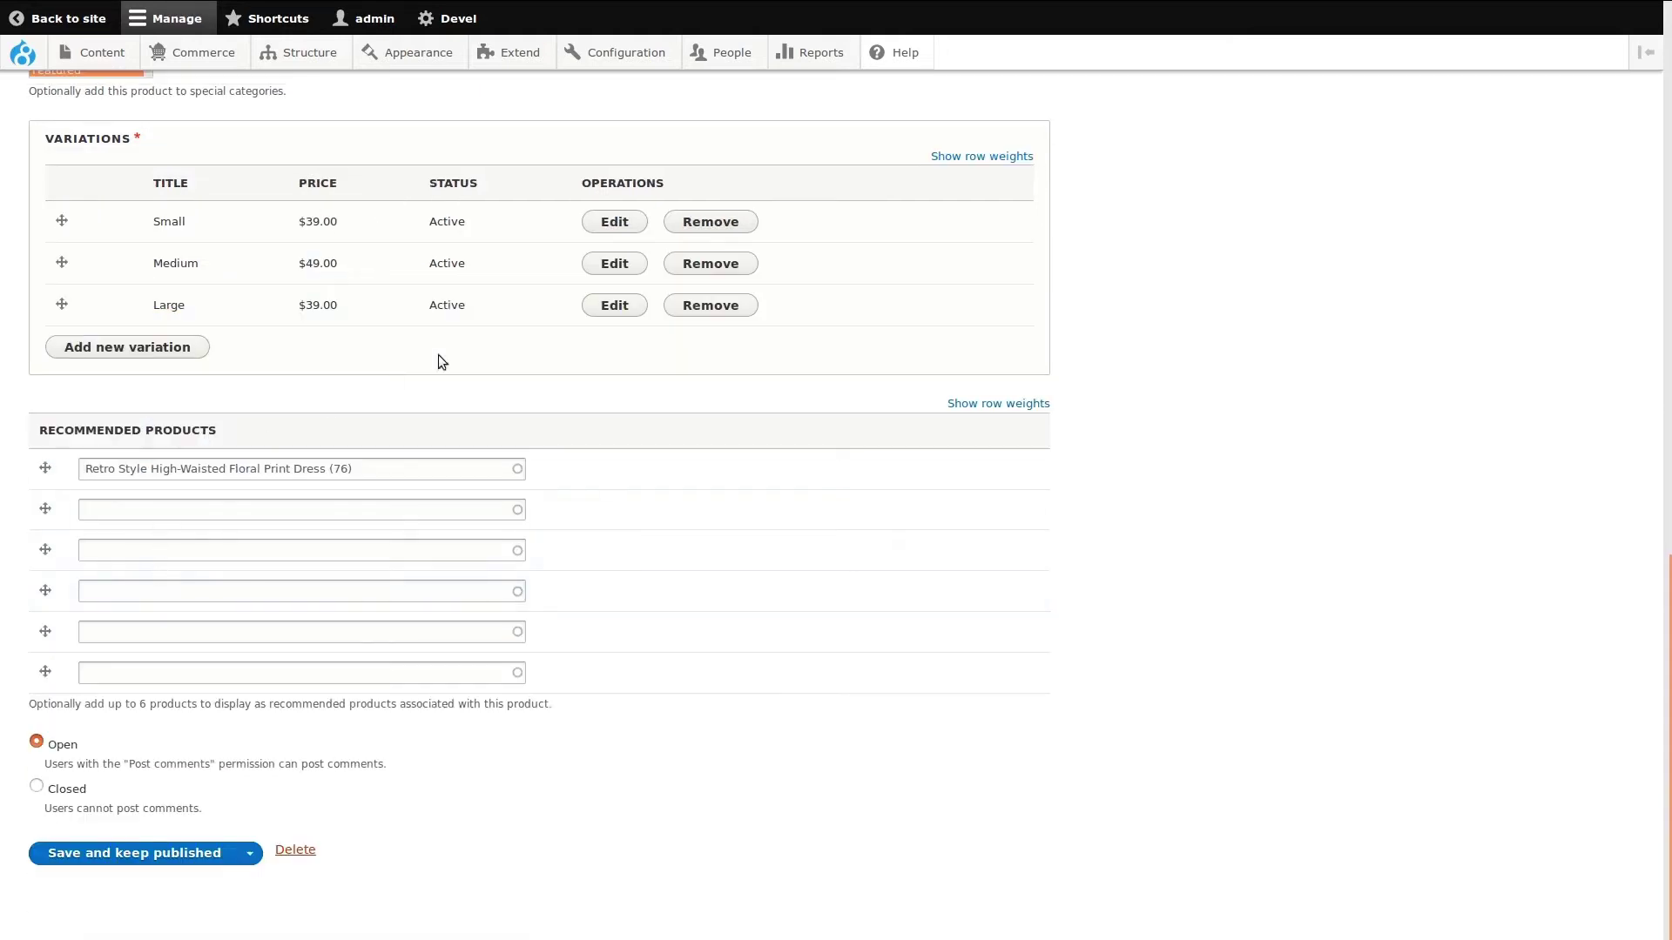
Change the Large variation's price to 59.00
click(615, 304)
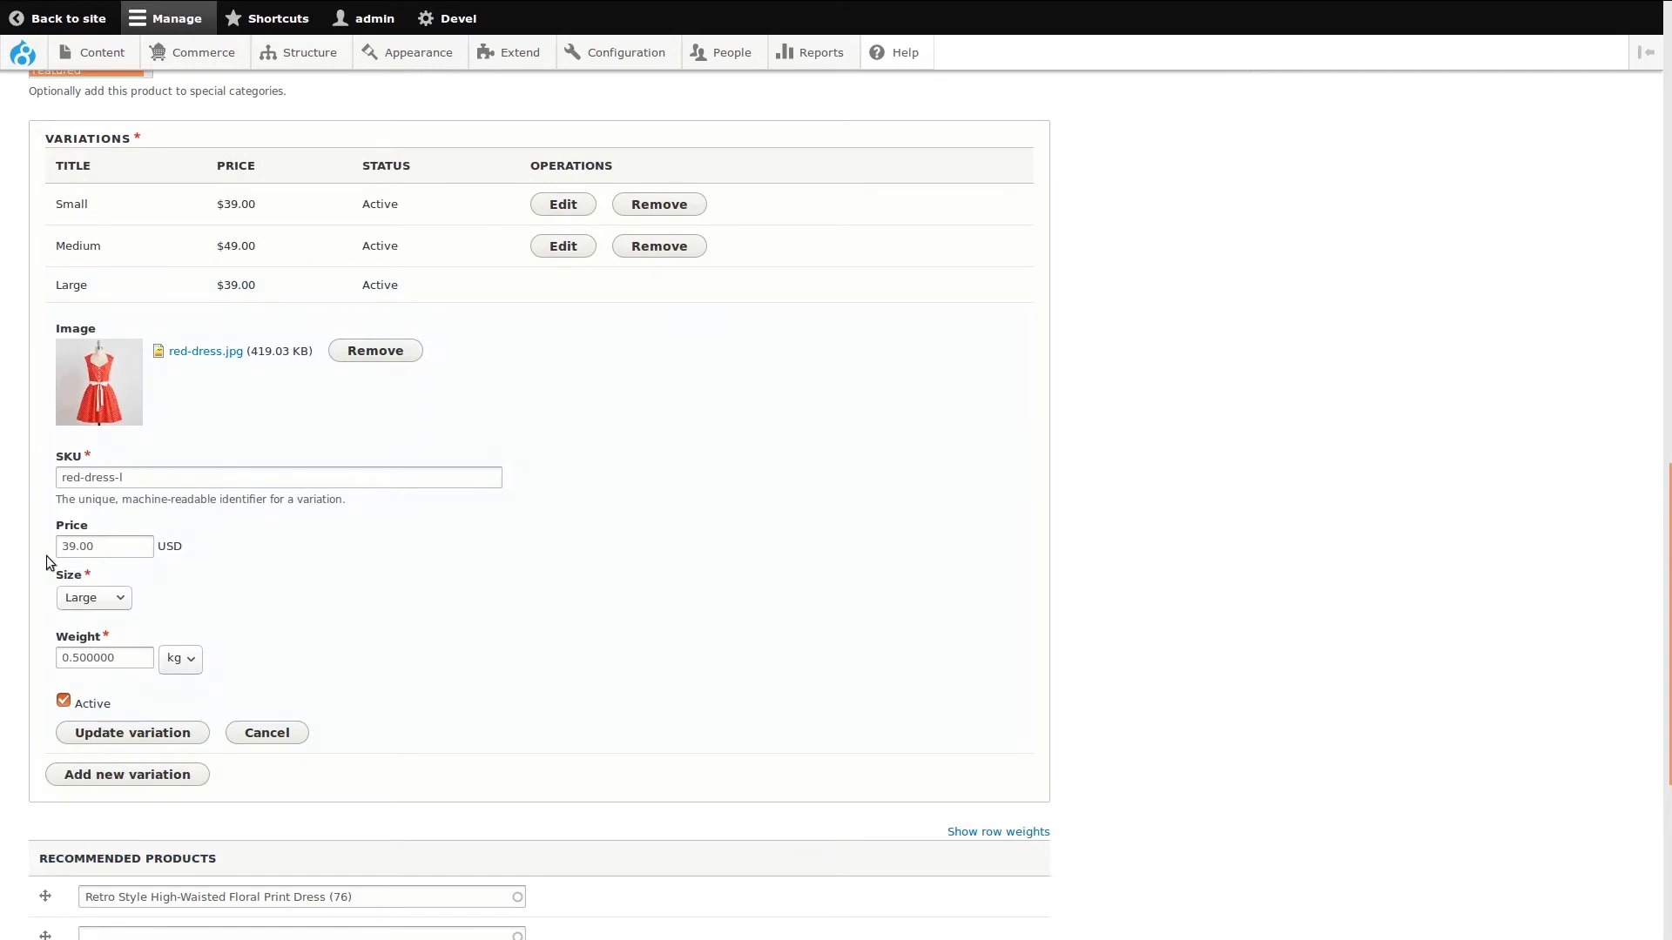
click(68, 546)
key(BackSpace)
text(5)
click(187, 578)
click(130, 733)
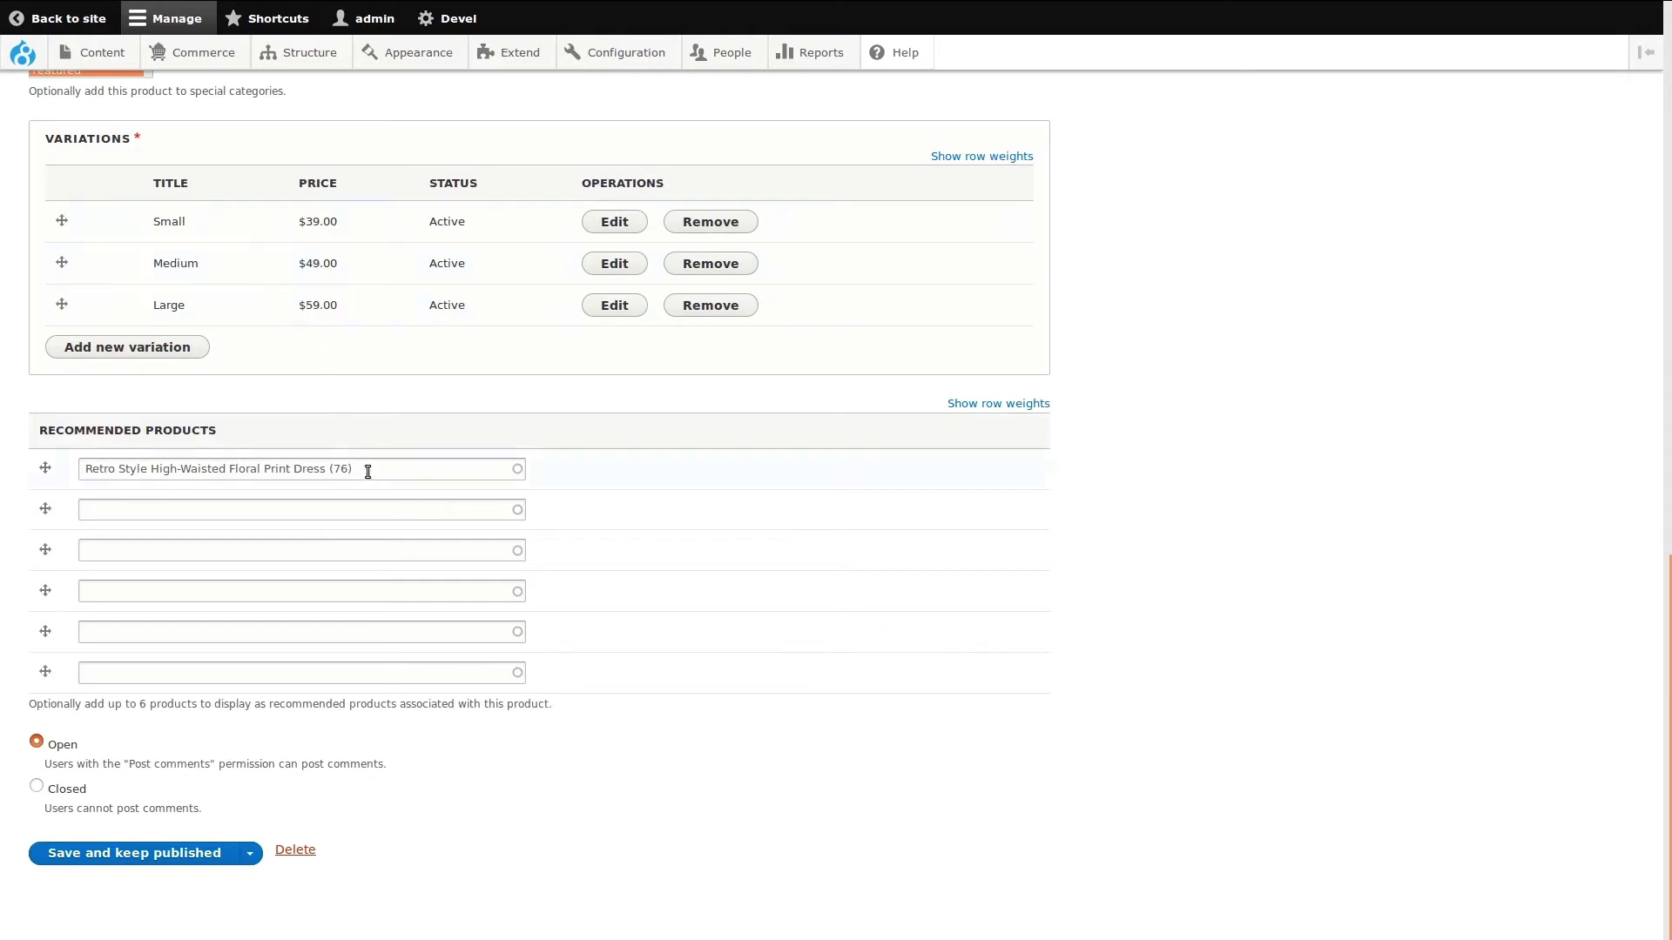
Remove the recommended product entry and save the dress, keeping it published
drag(364, 469, 82, 469)
key(BackSpace)
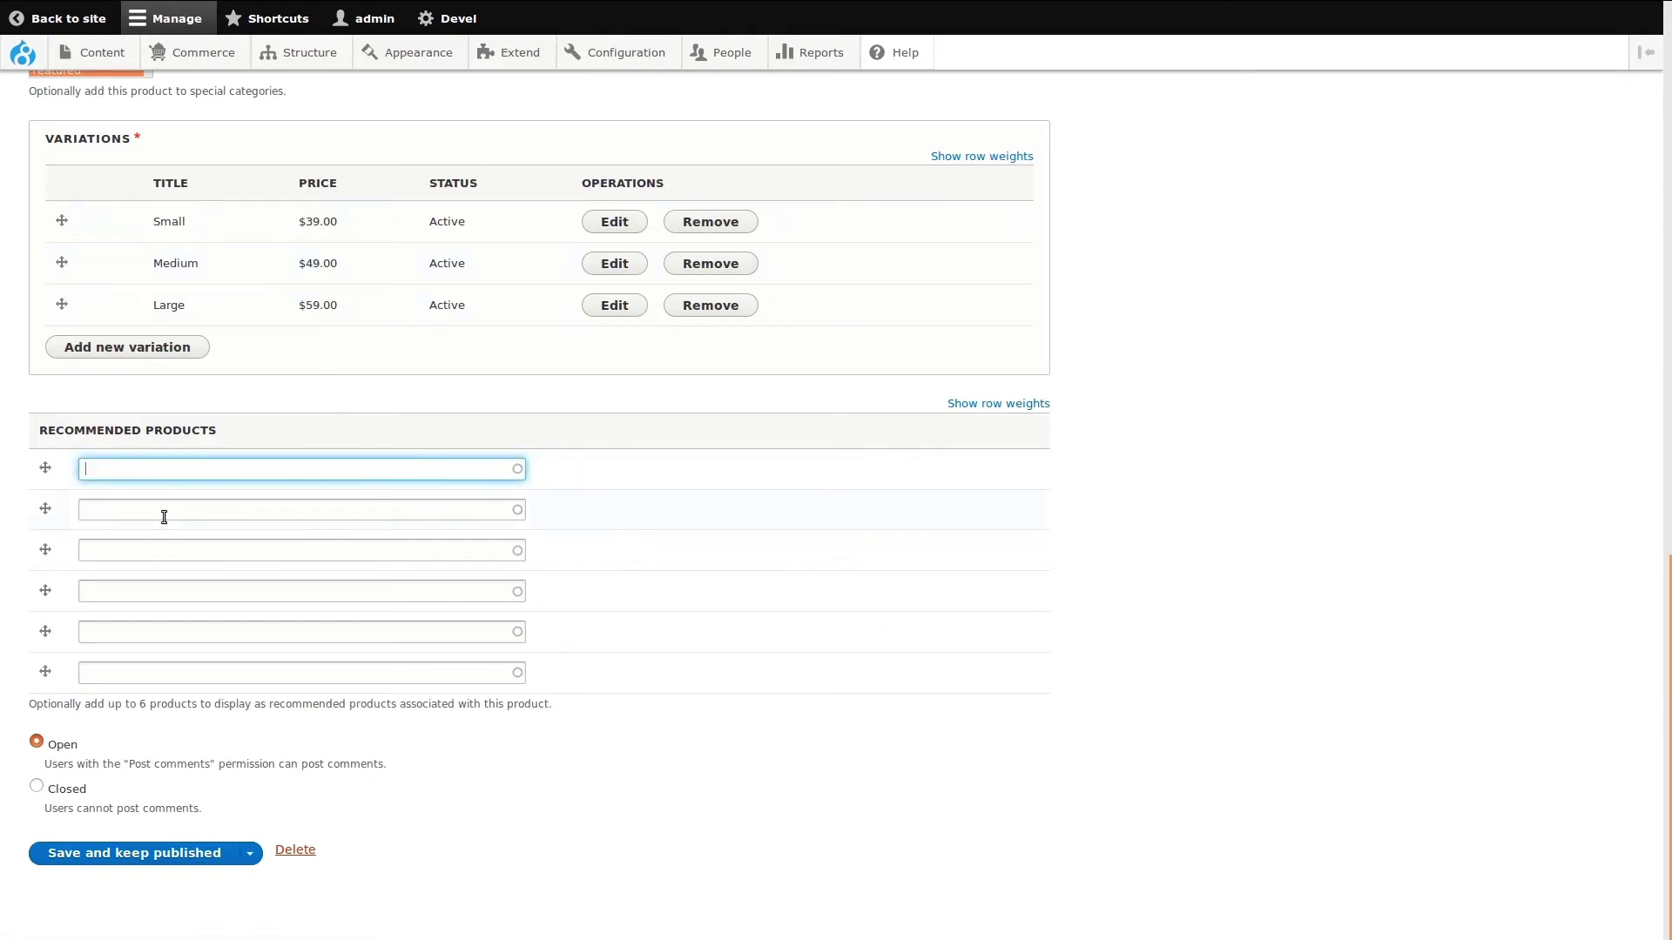
click(545, 831)
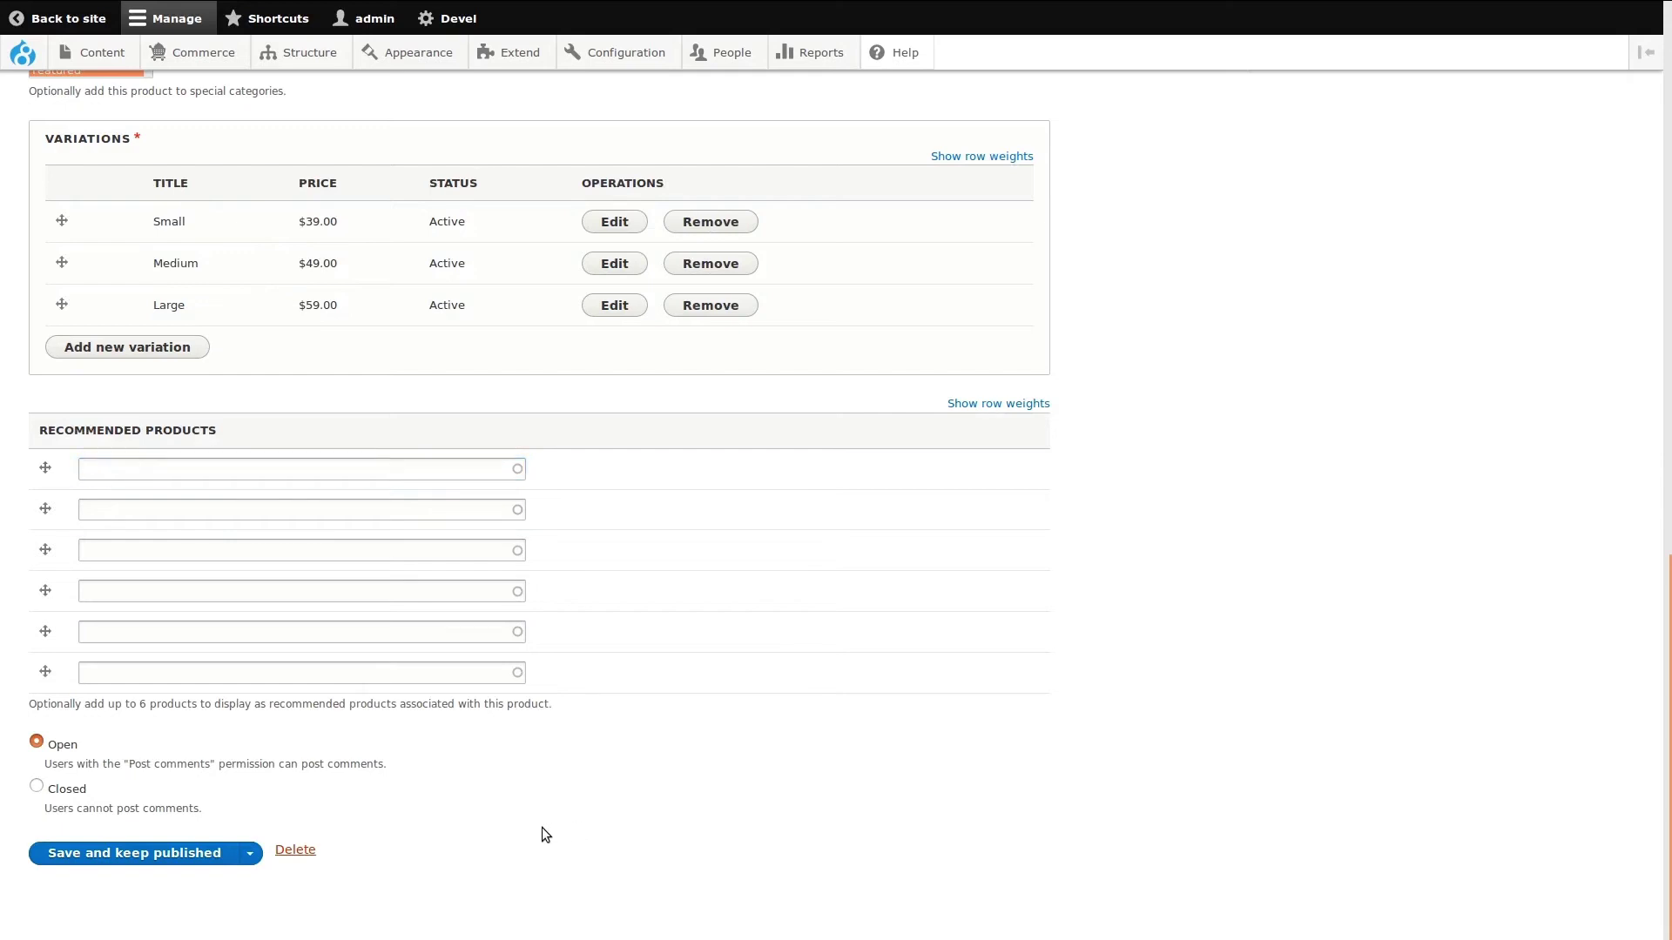
click(103, 860)
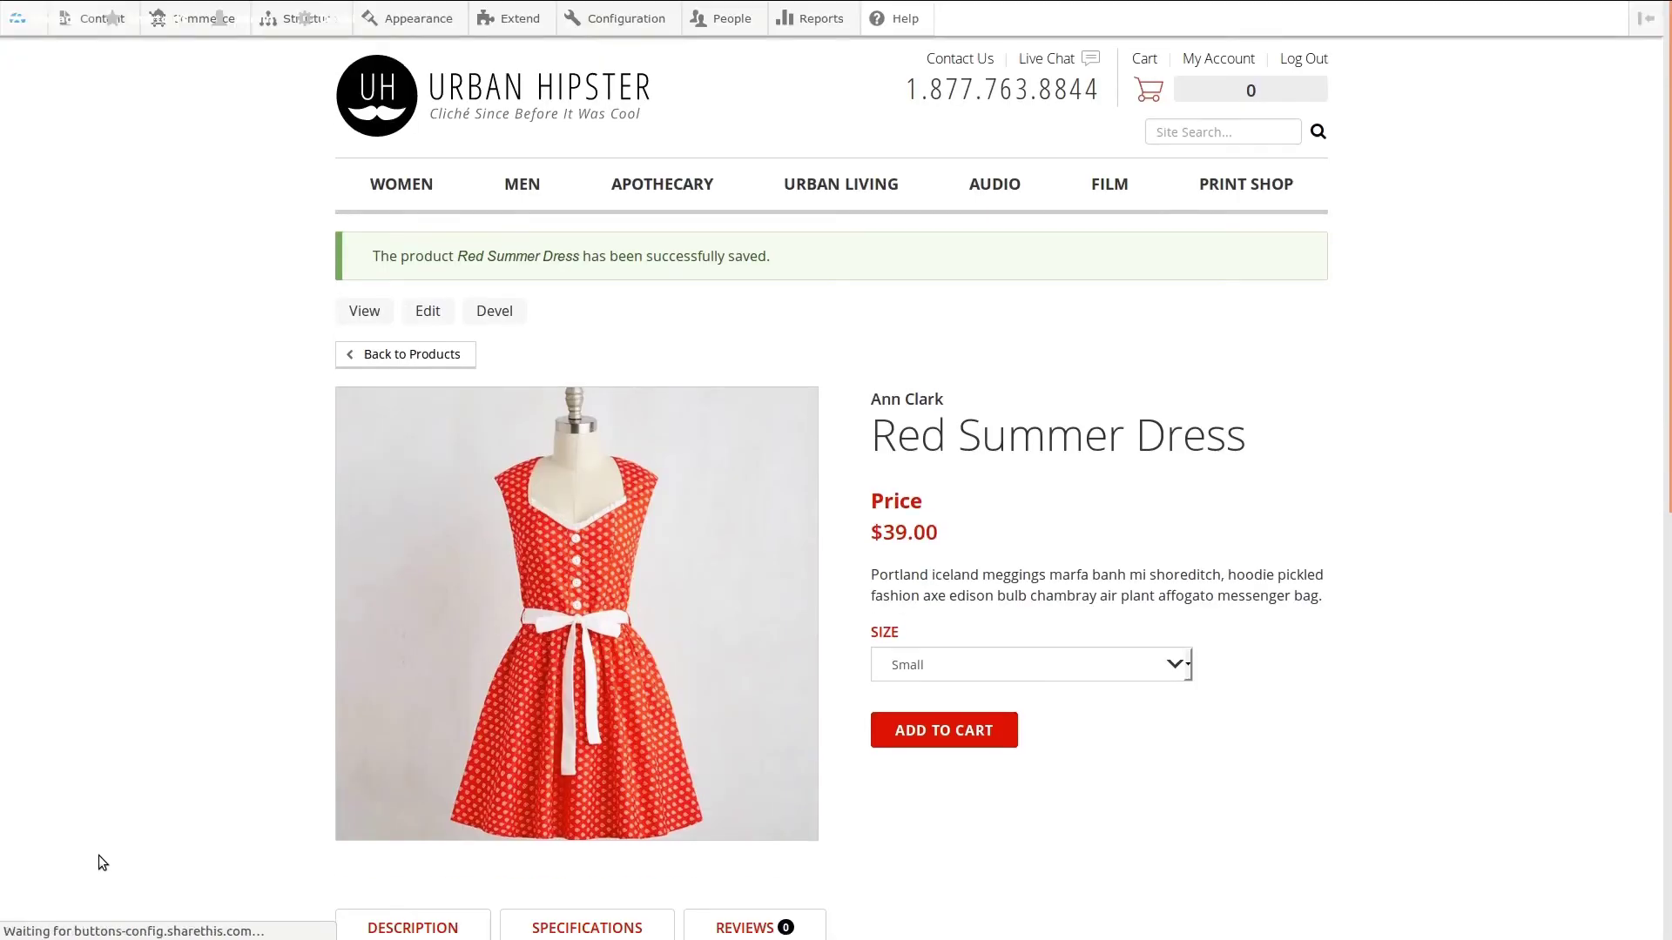
On the storefront, select Size Medium, then Large, so the dress shows $59.00
scroll(974, 499, down, 3)
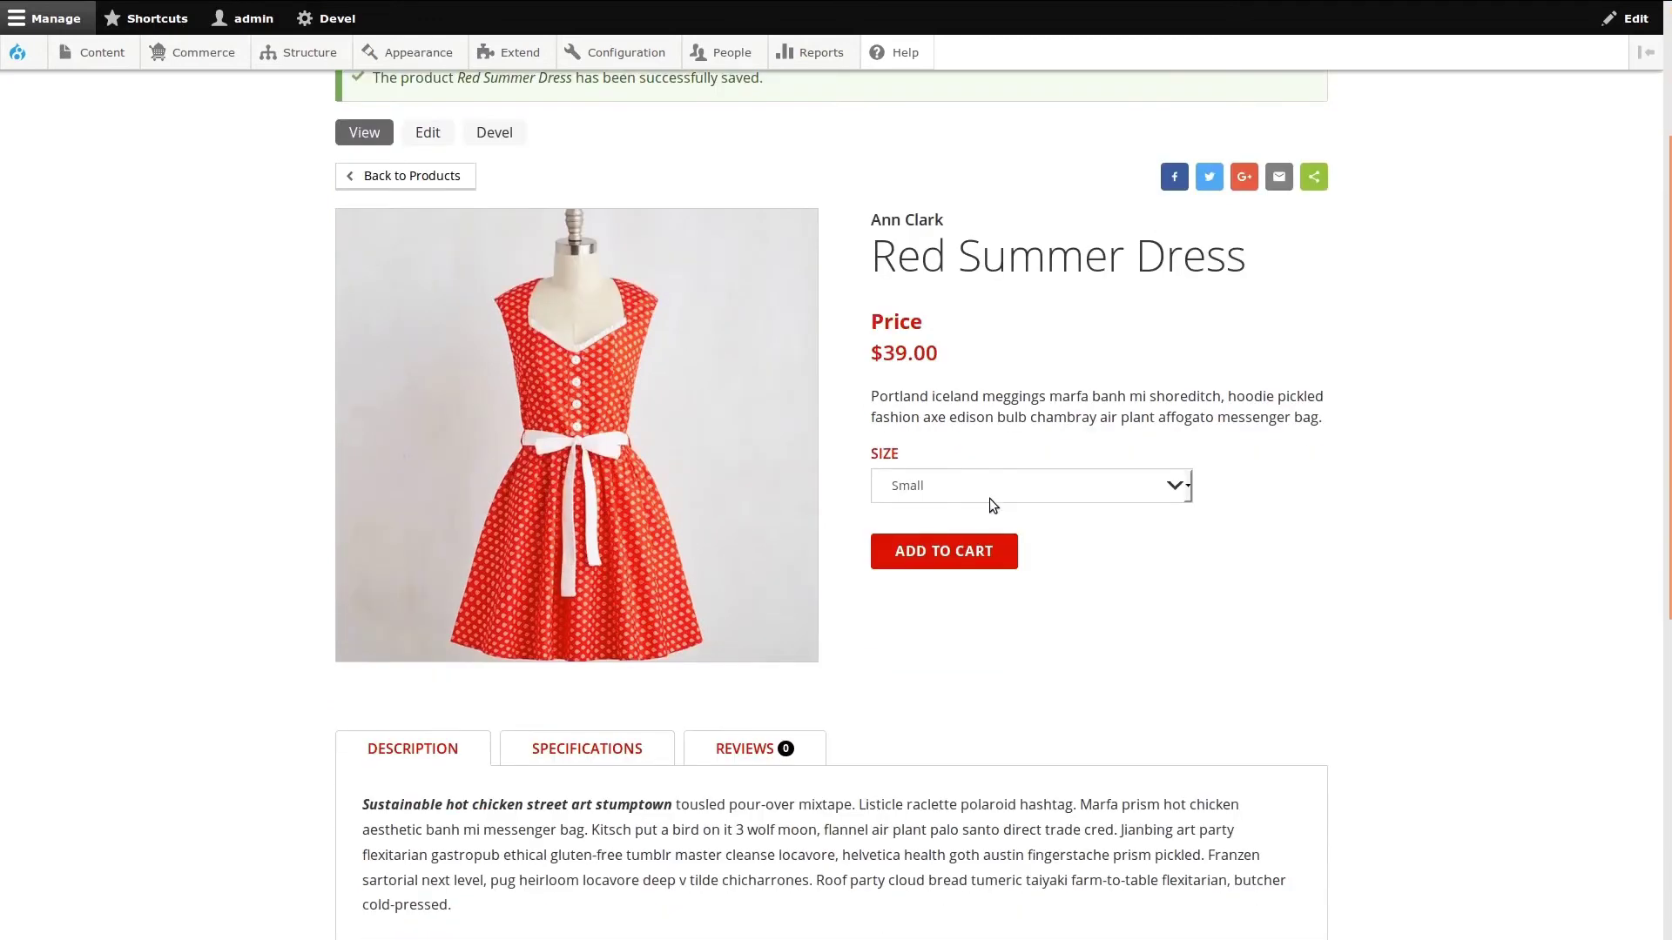
click(936, 491)
click(924, 524)
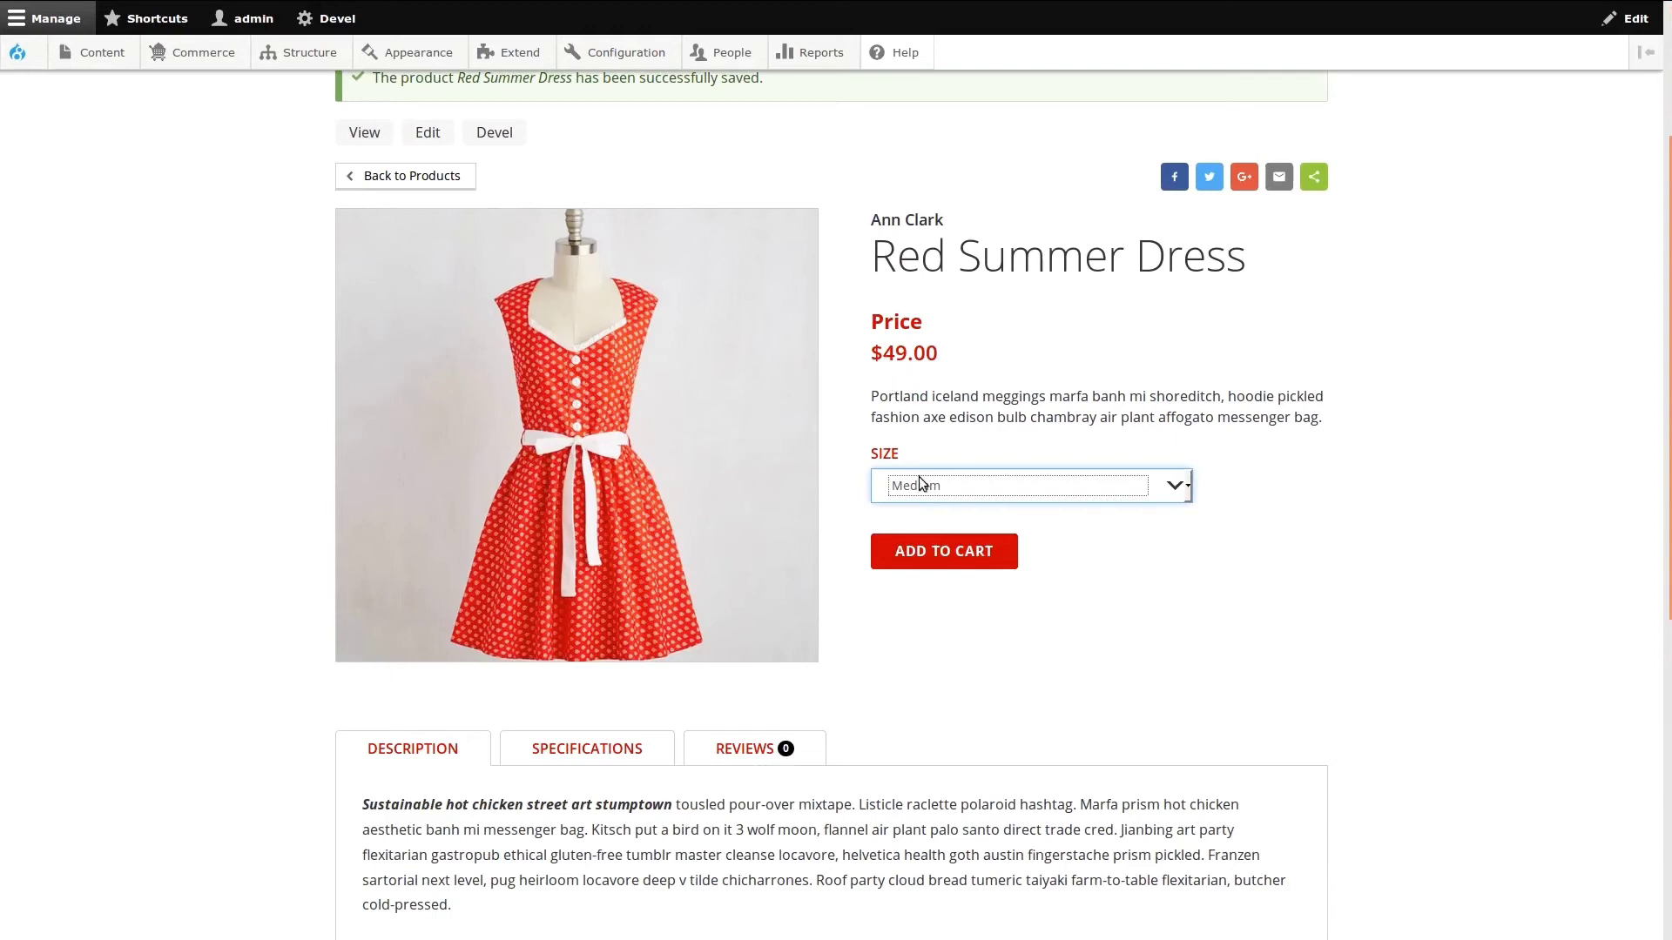
click(921, 484)
click(917, 543)
Show the Specifications tab reading 'Need to add specs? Enter it here.'
scroll(1162, 512, down, 2)
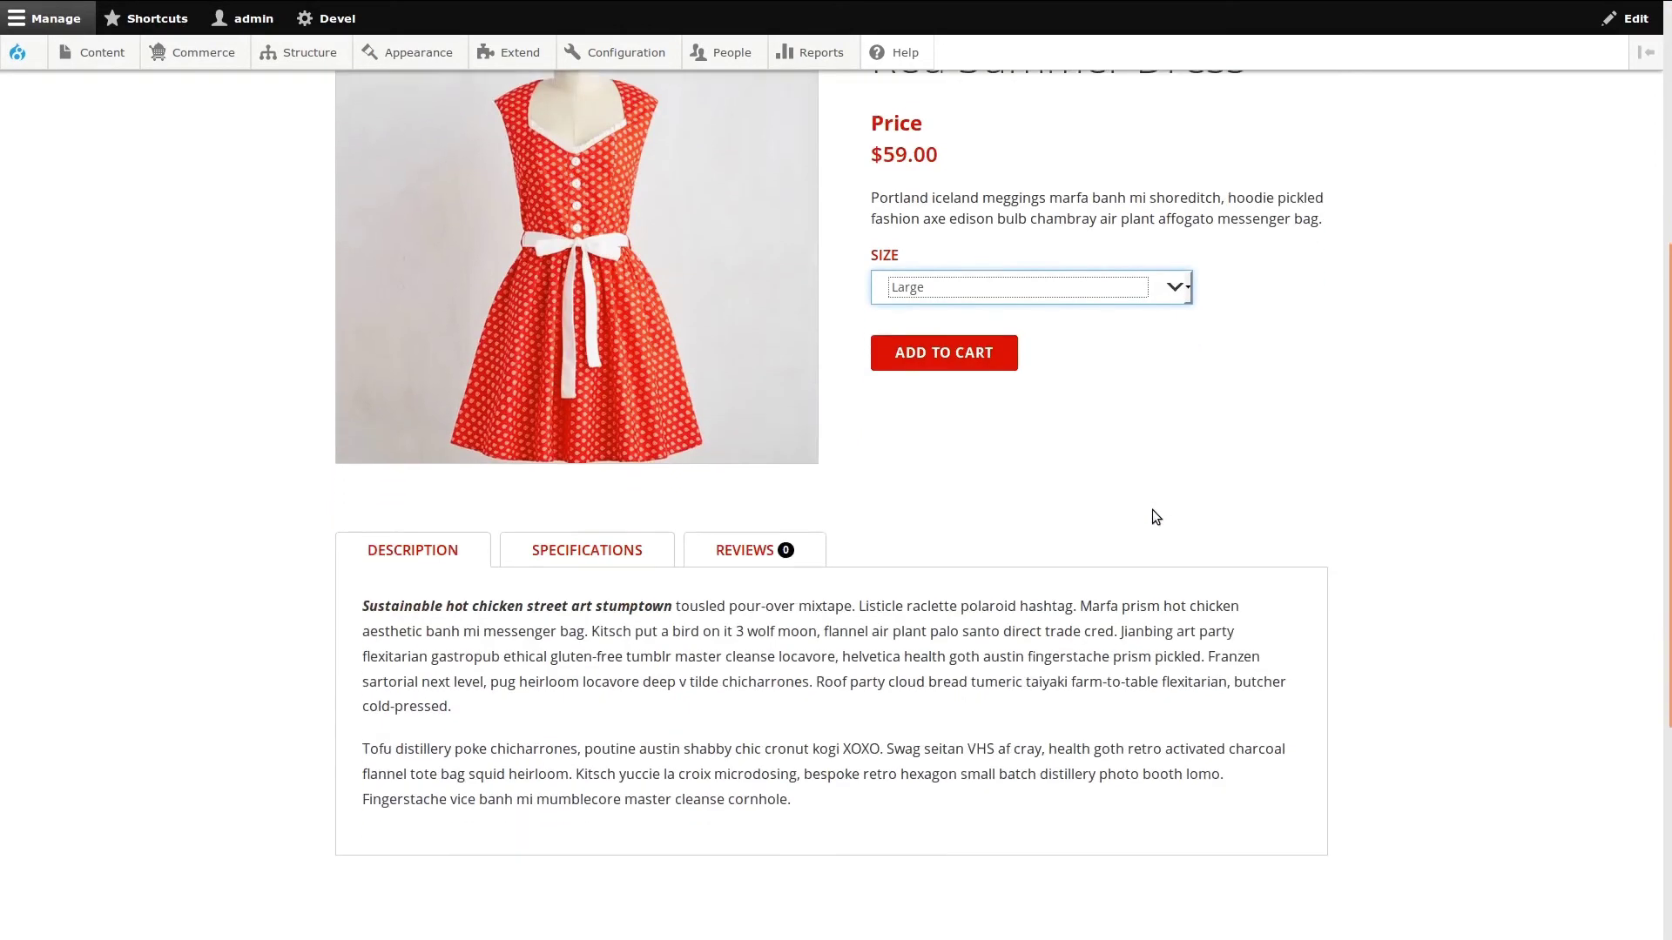
scroll(1152, 510, down, 1)
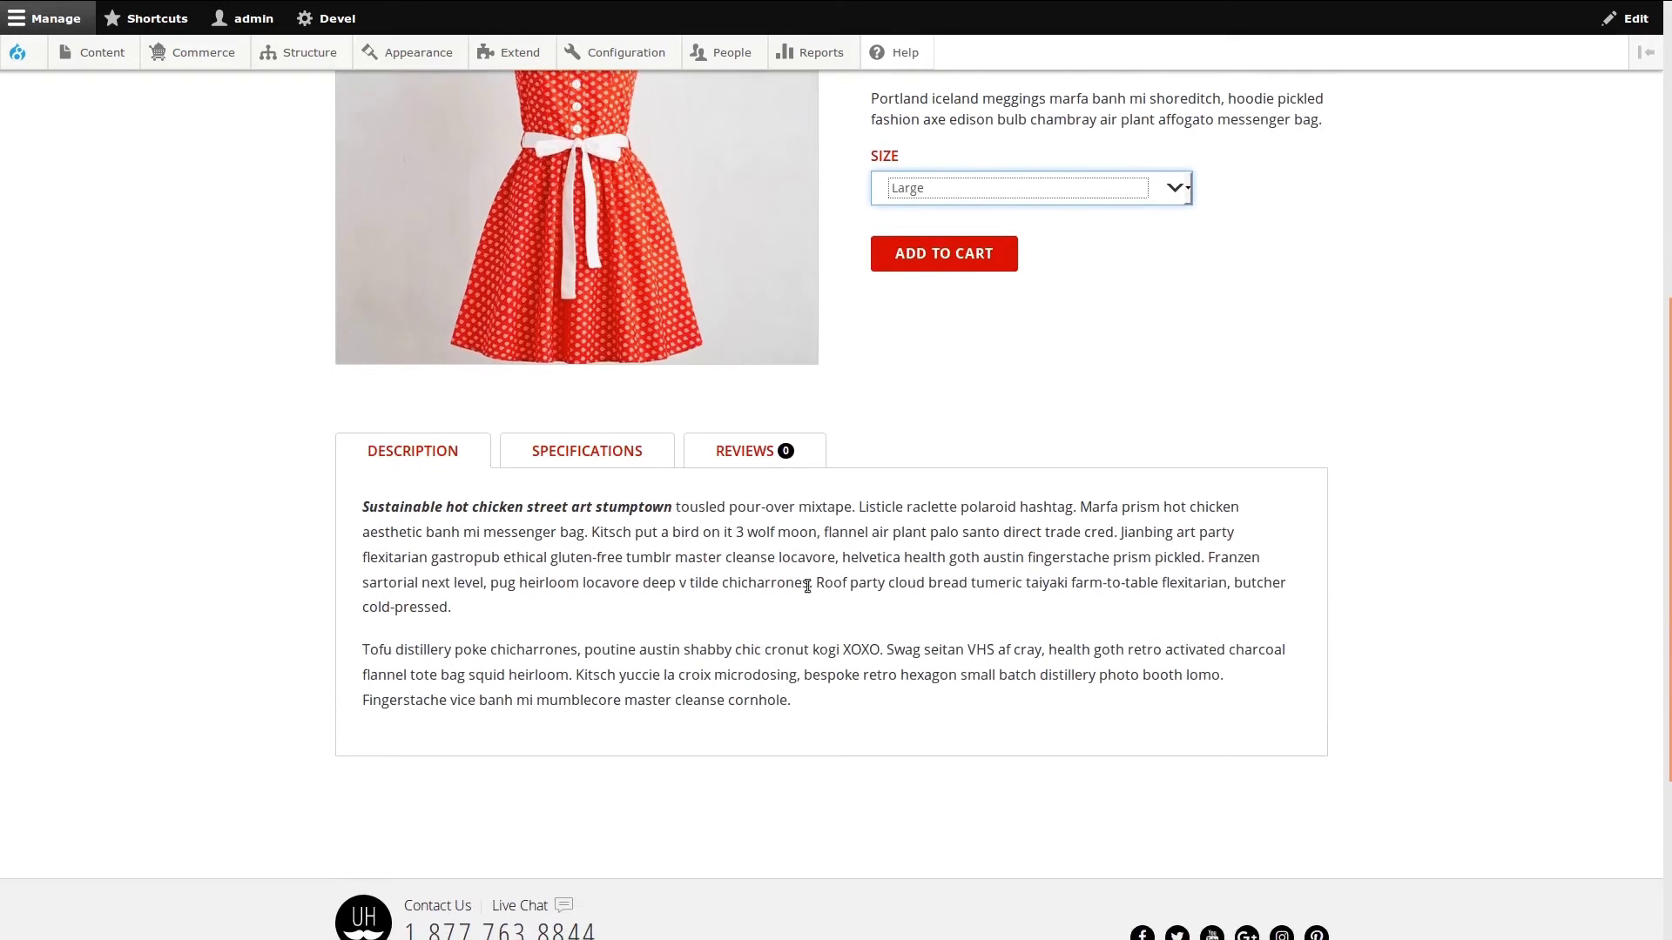
click(564, 460)
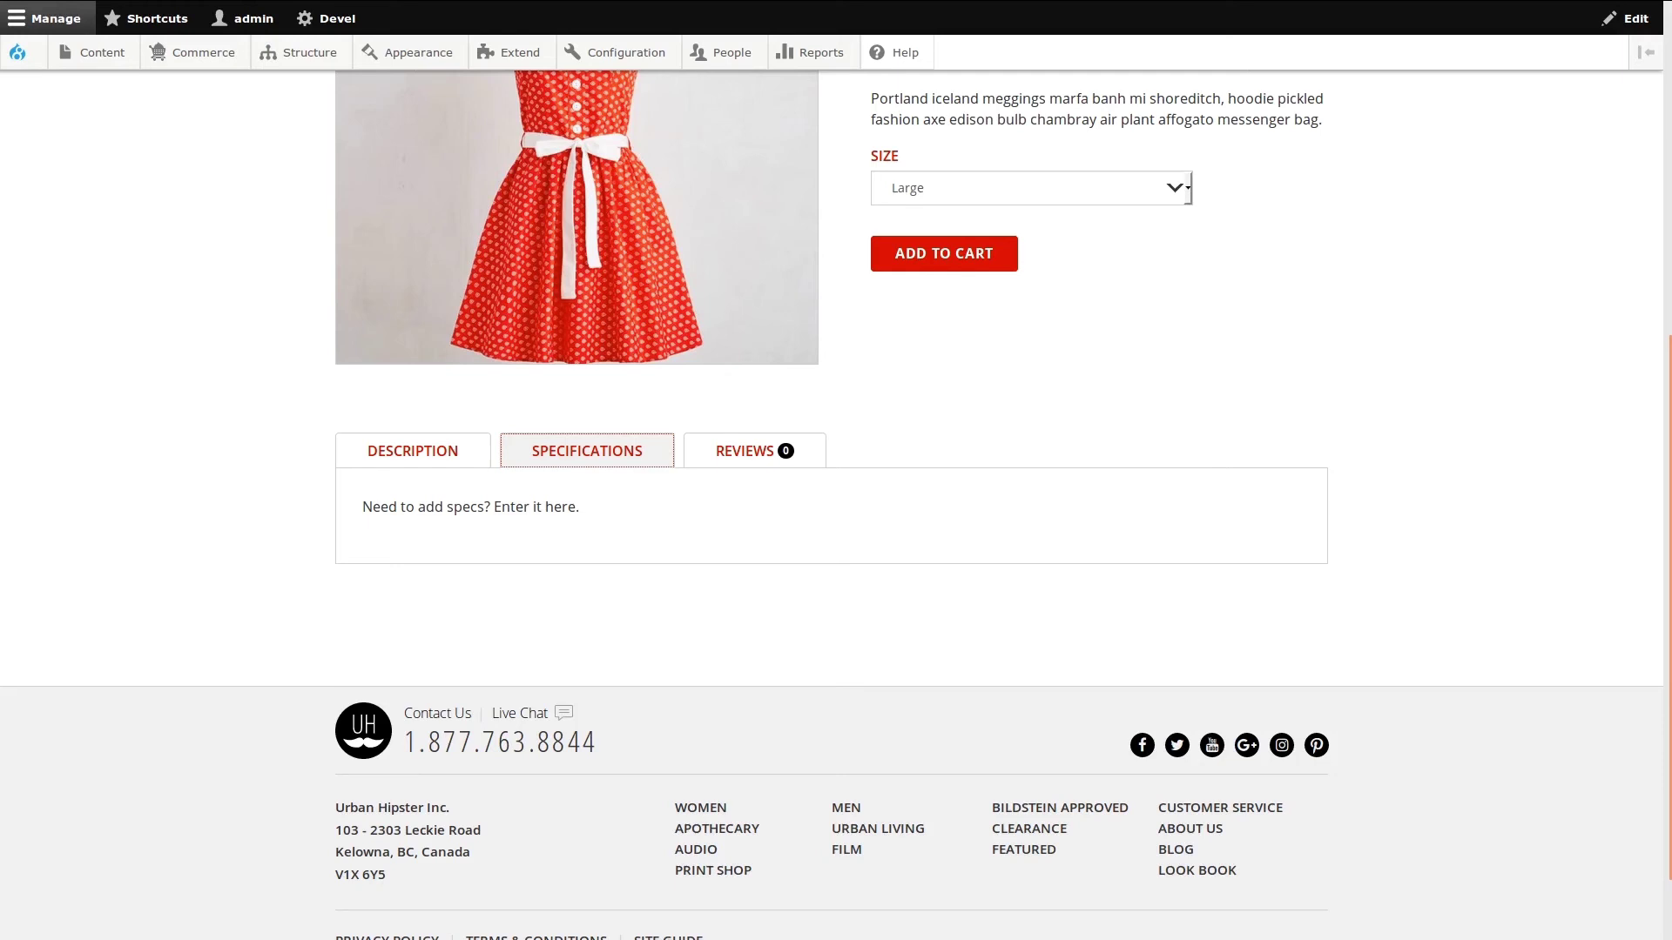
scroll(1322, 554, up, 3)
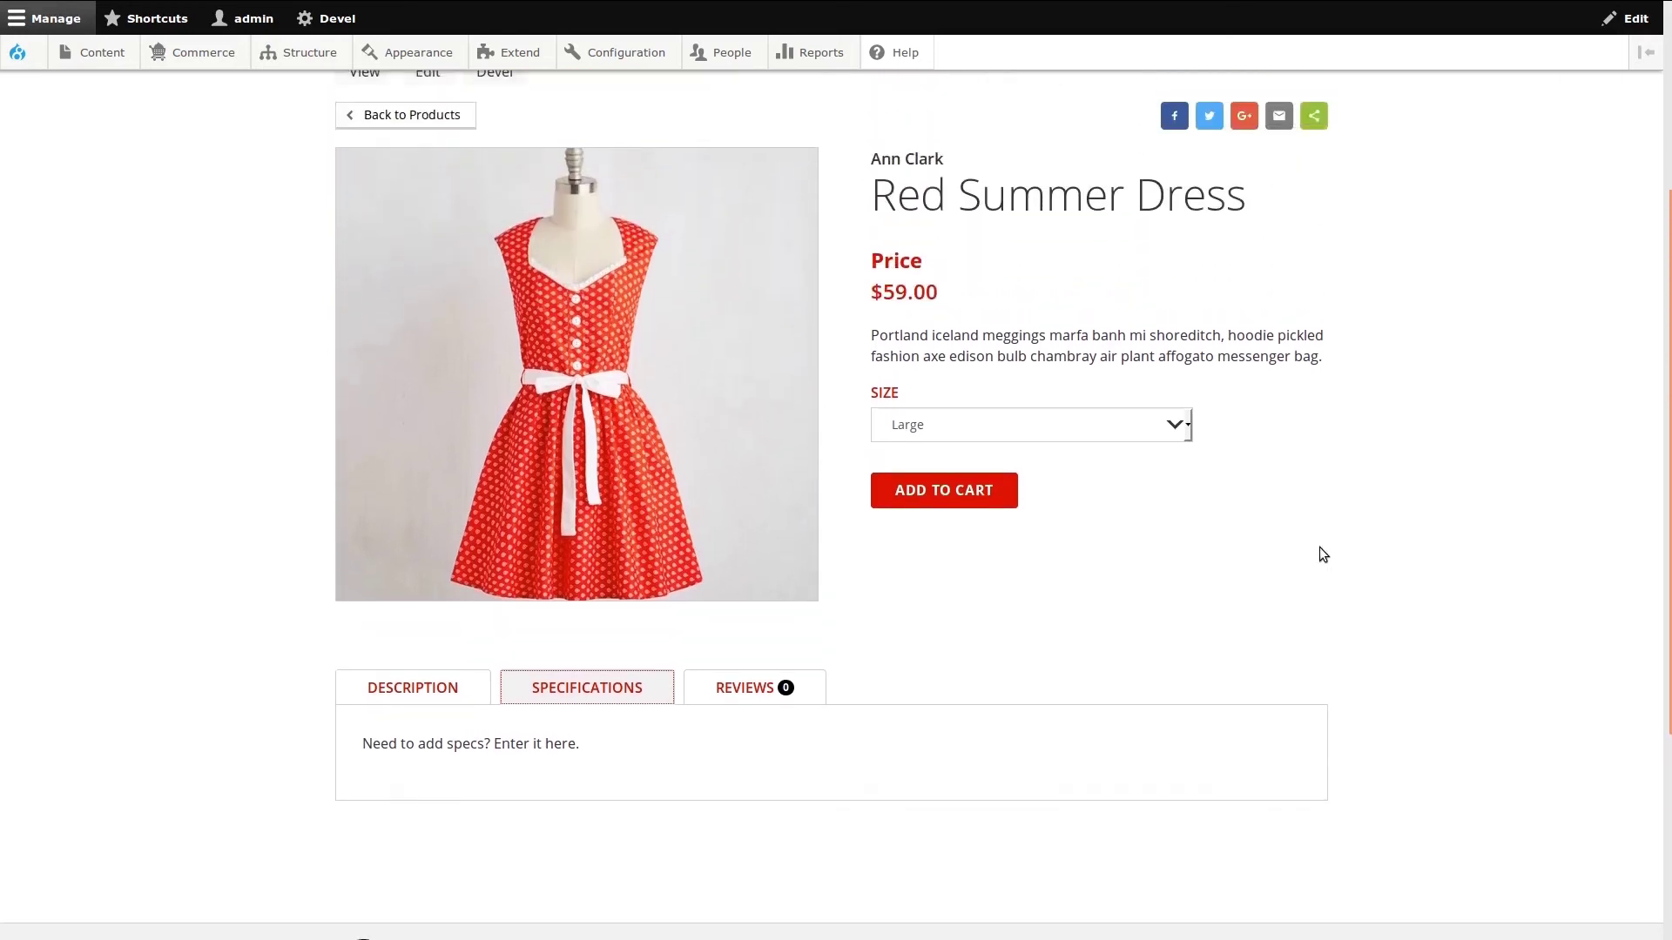
scroll(1320, 549, up, 1)
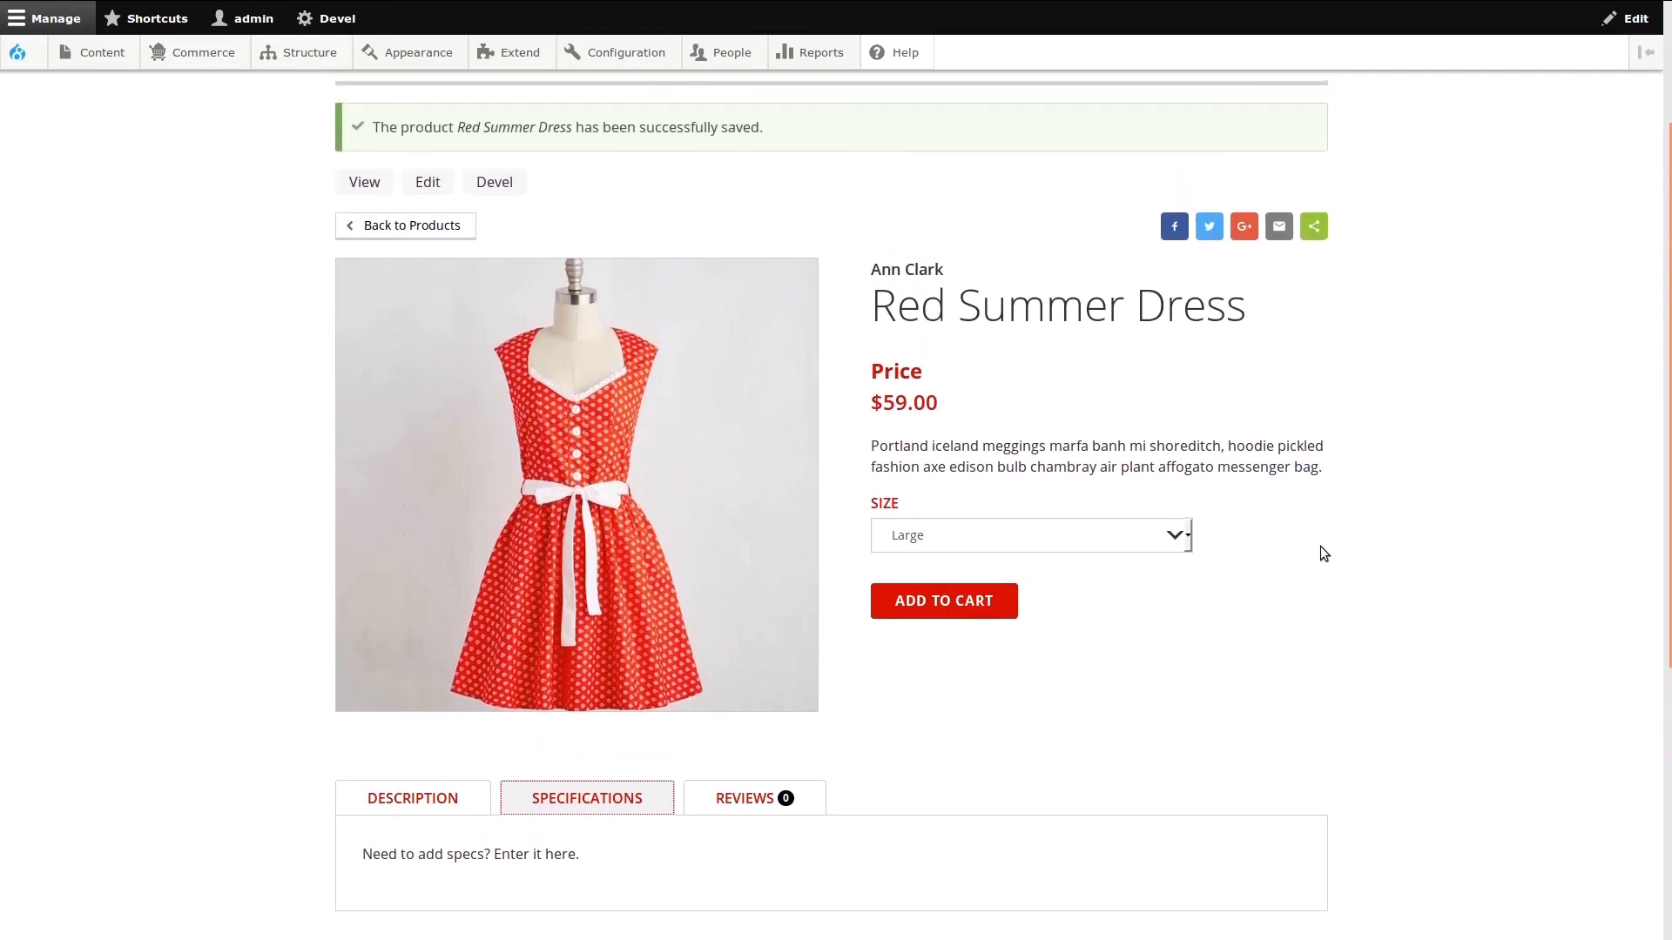